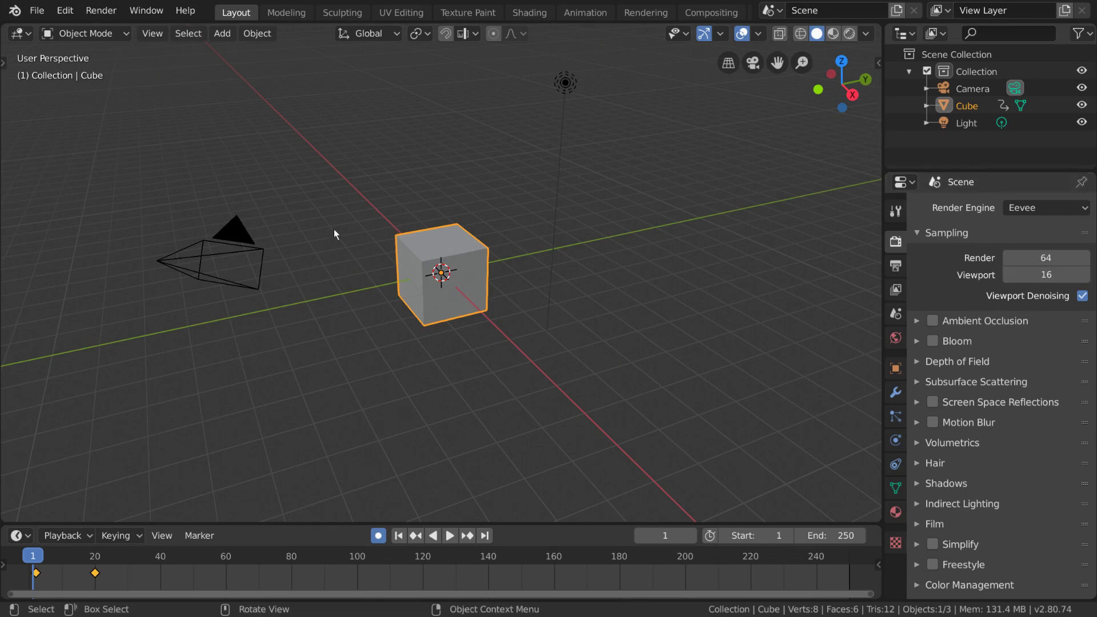
Render the current frame as a still image and close the render result
{"action": "left_click", "coordinate": [114, 16]}
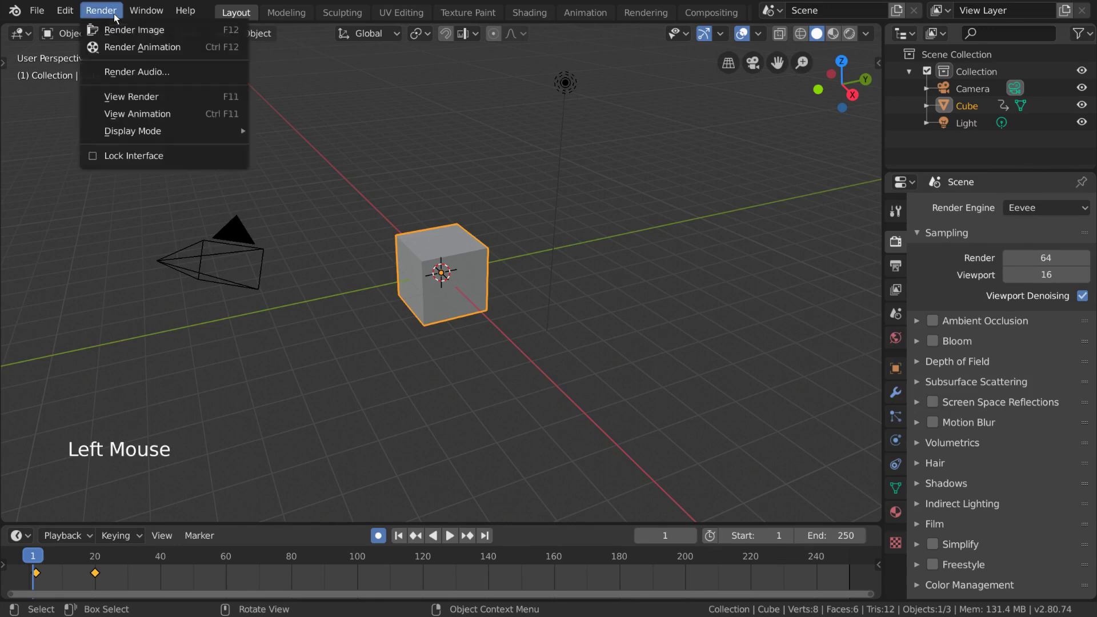
{"action": "left_click", "coordinate": [212, 34]}
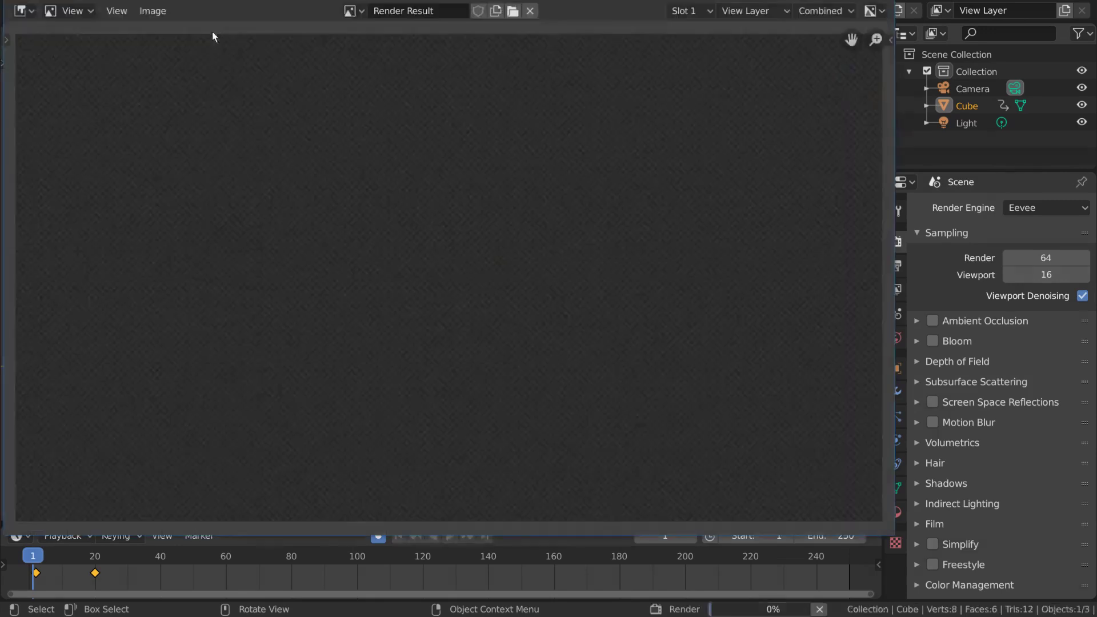
{"action": "key", "text": "Escape"}
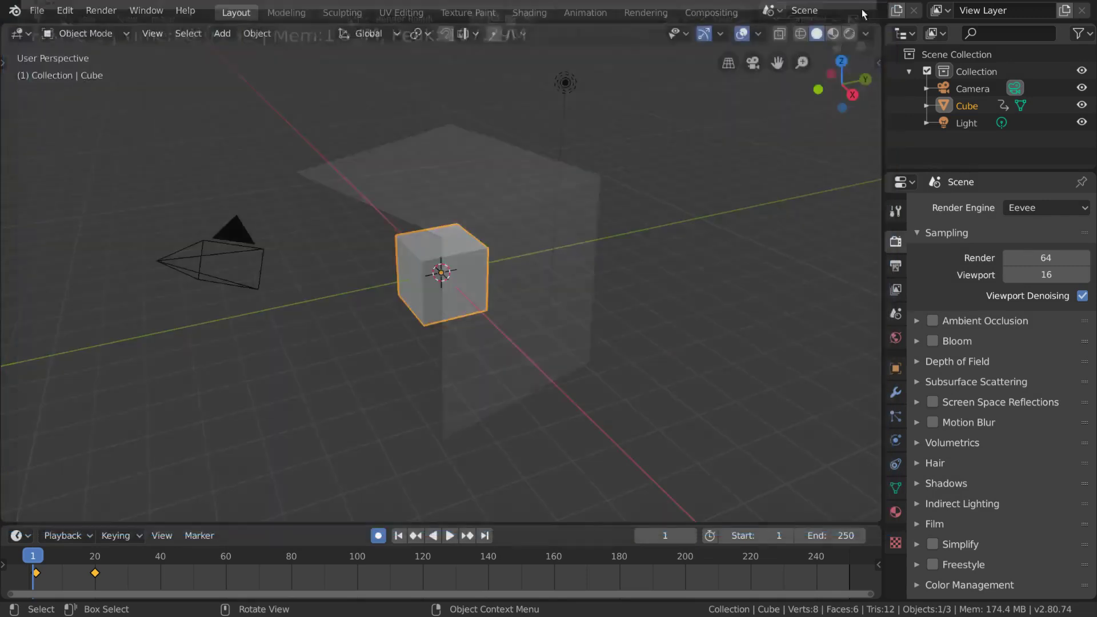
Render the animation for a few frames, then stop it and close the render result
{"action": "left_click", "coordinate": [106, 13]}
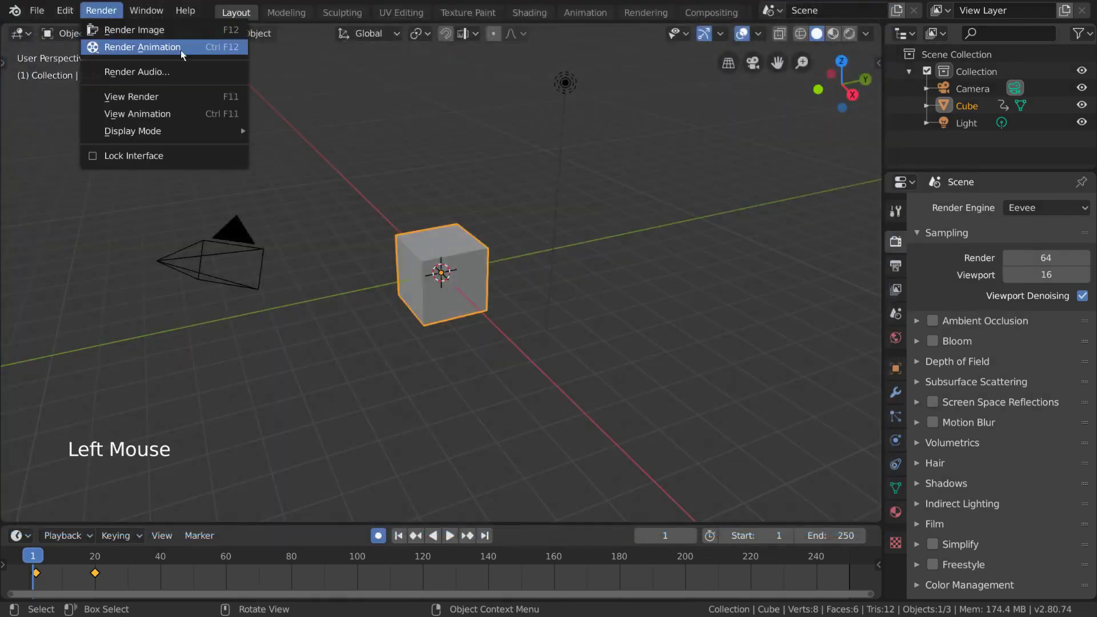
{"action": "left_click", "coordinate": [201, 50]}
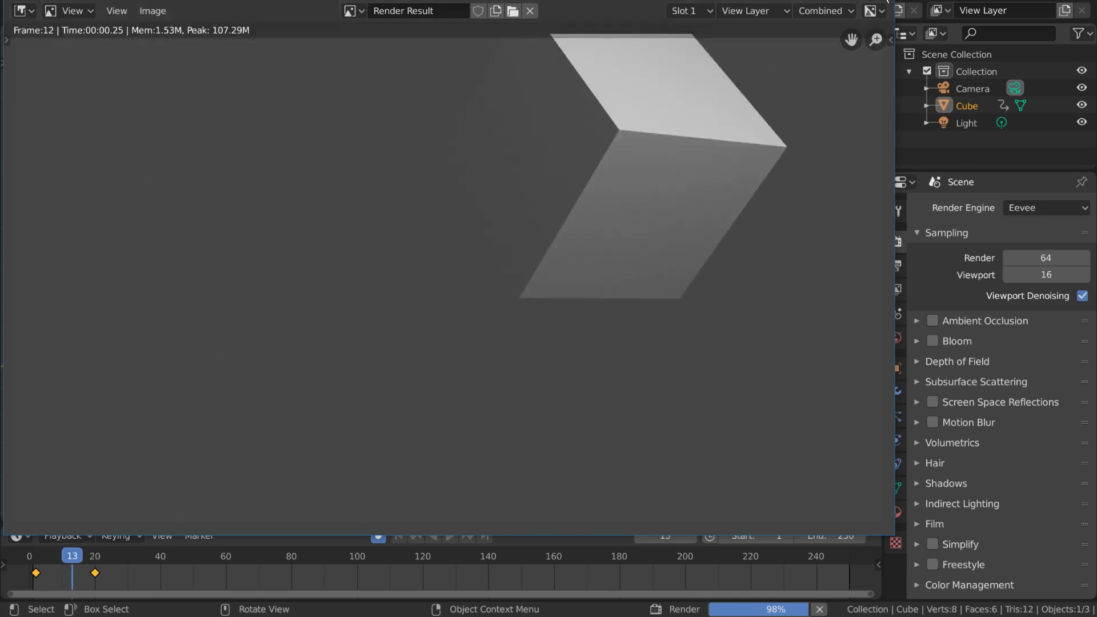
{"action": "key", "text": "Escape"}
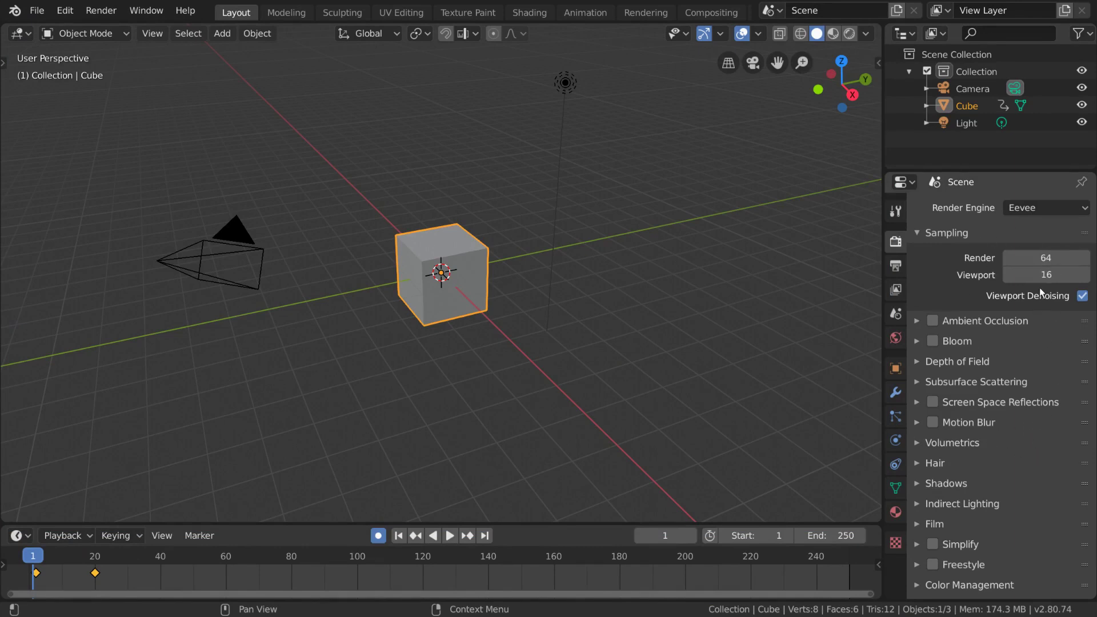
Switch the render engine to Workbench, to Cycles, and back to Eevee
{"action": "left_click", "coordinate": [1084, 209]}
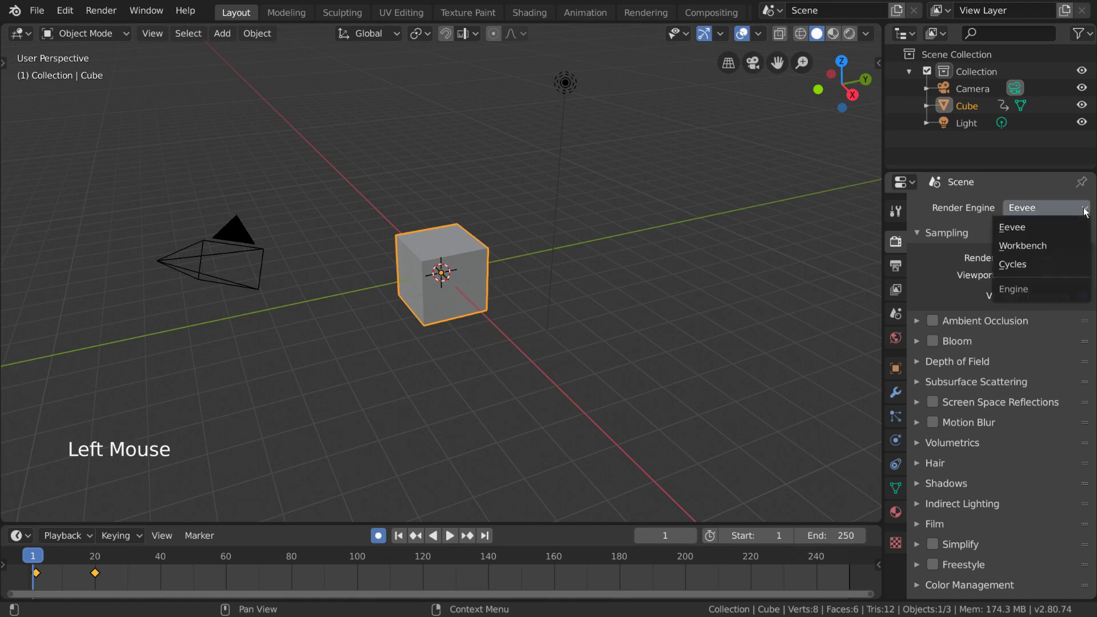
{"action": "left_click", "coordinate": [1075, 245]}
{"action": "left_click", "coordinate": [1075, 210]}
{"action": "left_click", "coordinate": [1061, 263]}
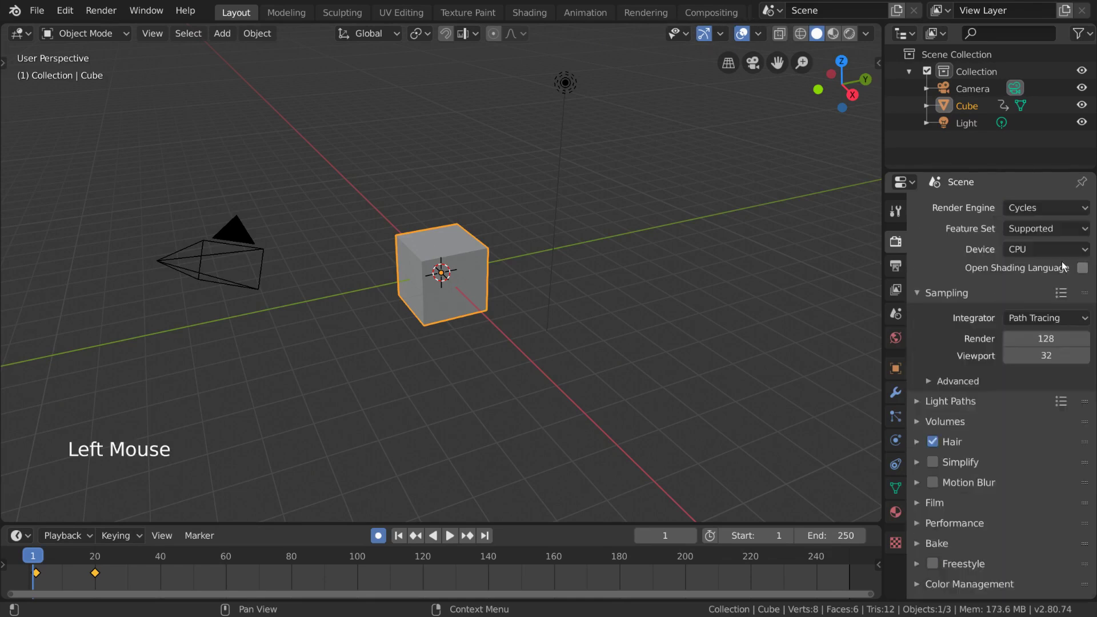
{"action": "left_click", "coordinate": [1057, 207]}
{"action": "left_click", "coordinate": [1057, 227]}
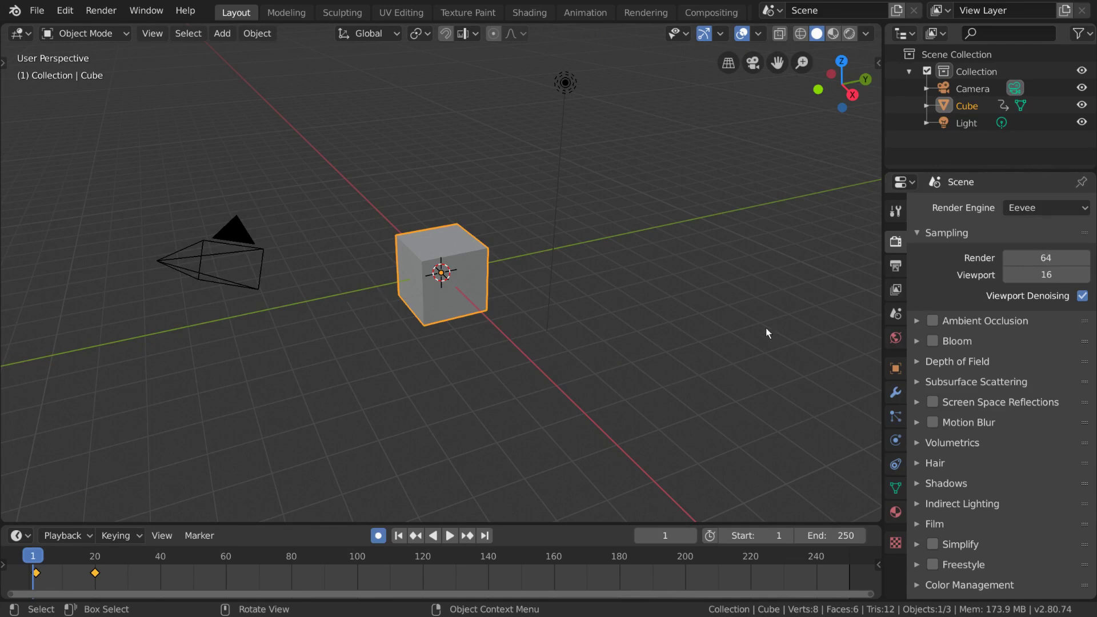
Preview the cube in Rendered viewport shading with Cycles and with Eevee, then return to Solid shading
{"action": "left_click", "coordinate": [850, 33]}
{"action": "left_click", "coordinate": [1049, 207]}
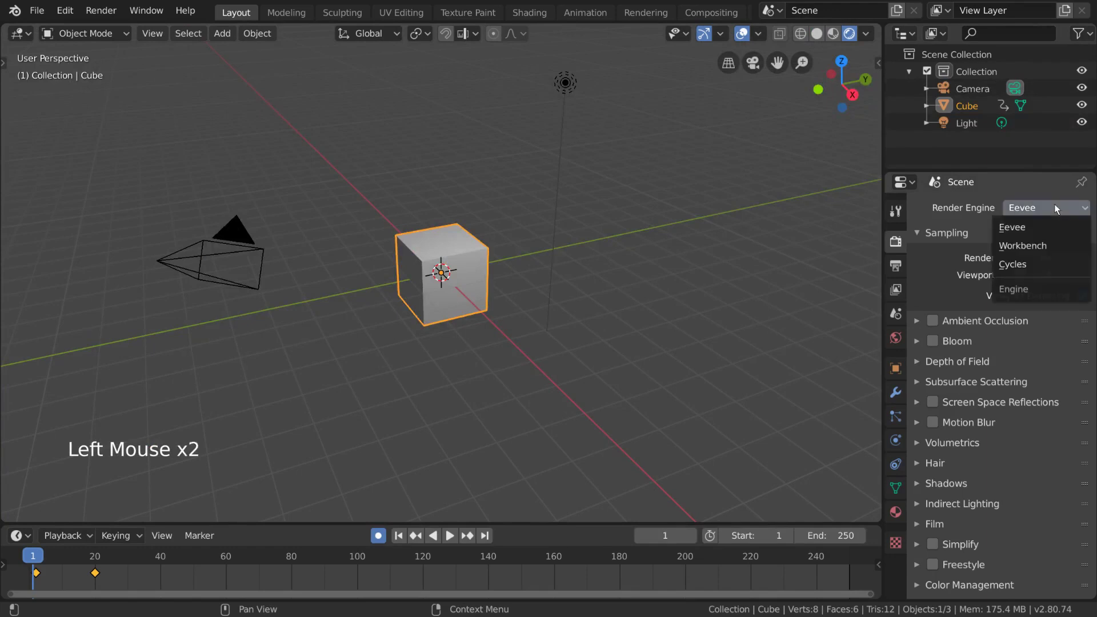
{"action": "left_click", "coordinate": [1051, 263]}
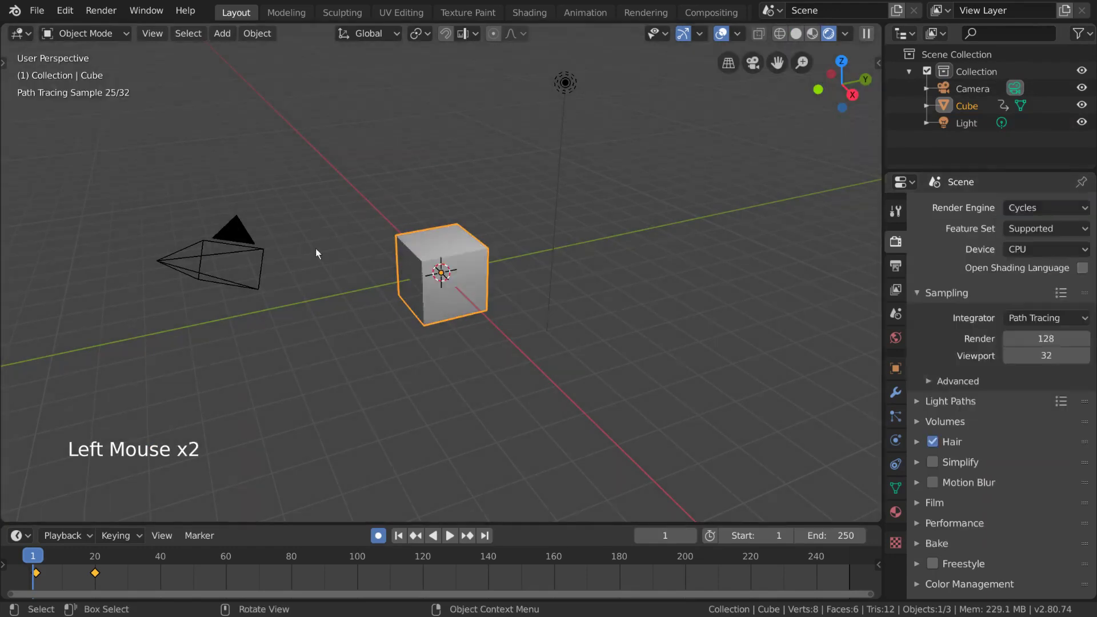
{"action": "left_click", "coordinate": [1034, 206]}
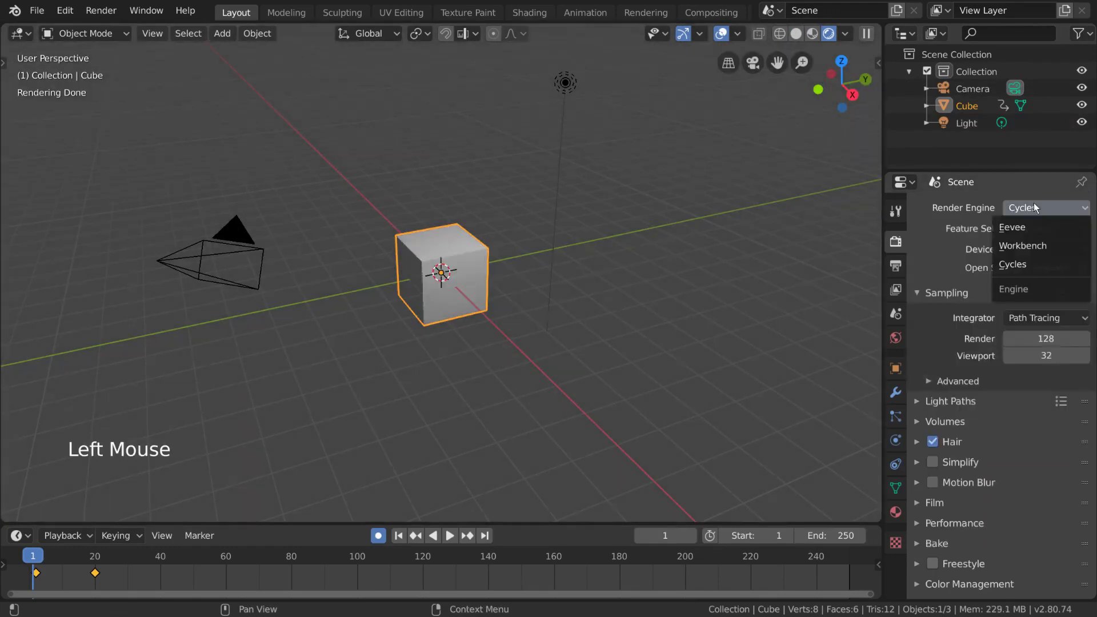
{"action": "left_click", "coordinate": [1037, 225]}
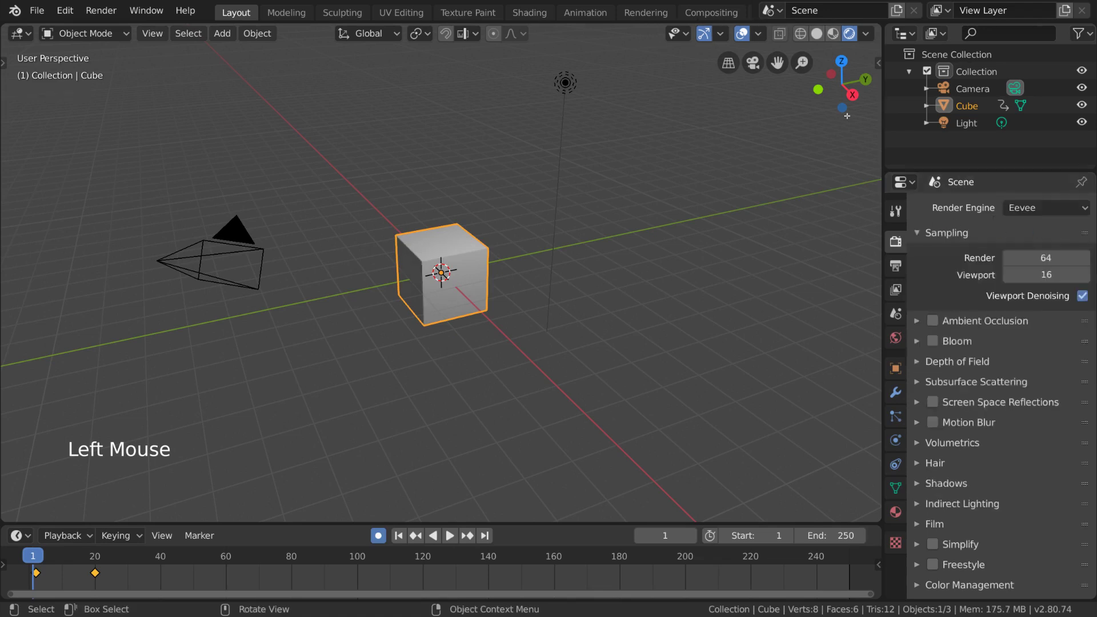
{"action": "left_click", "coordinate": [817, 34]}
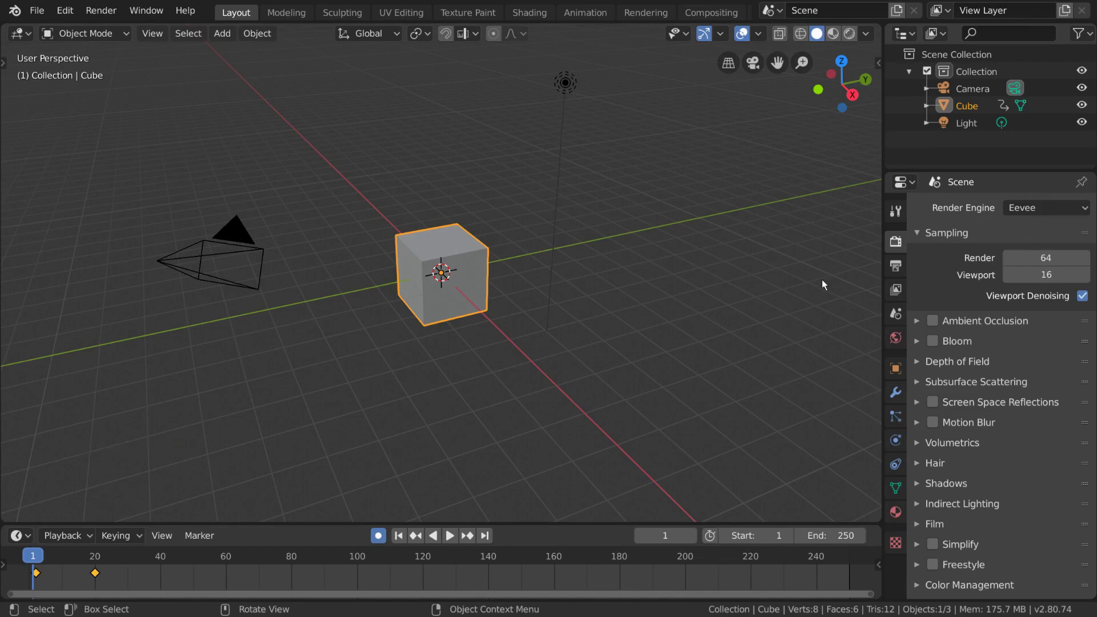
Set the render engine to Workbench and compare its settings with the viewport shading options
{"action": "left_click", "coordinate": [1034, 214]}
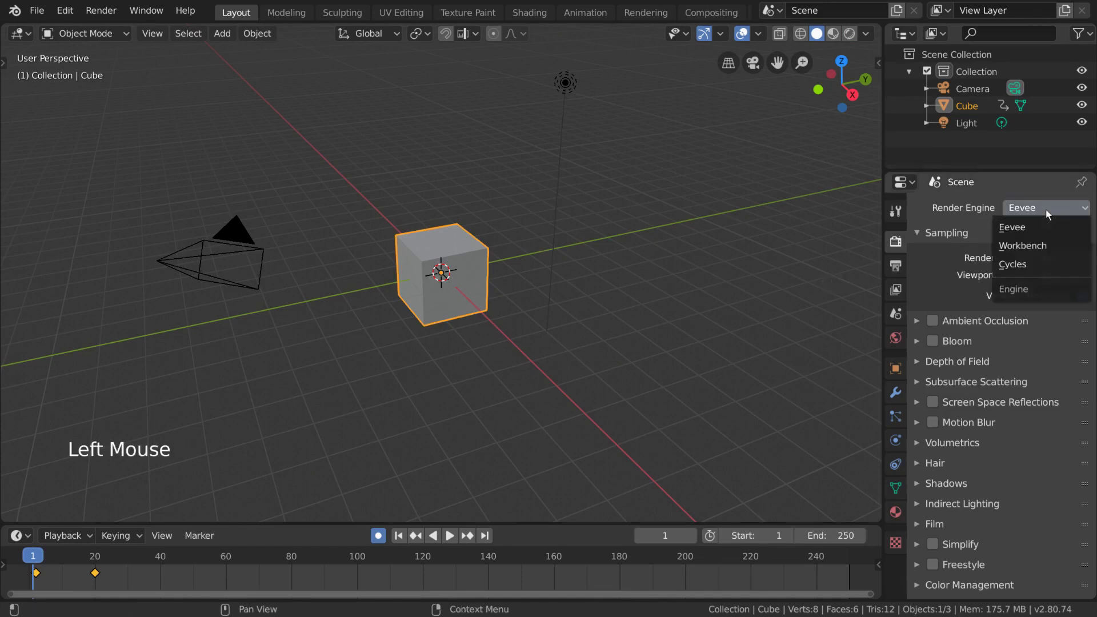
{"action": "left_click", "coordinate": [1044, 250]}
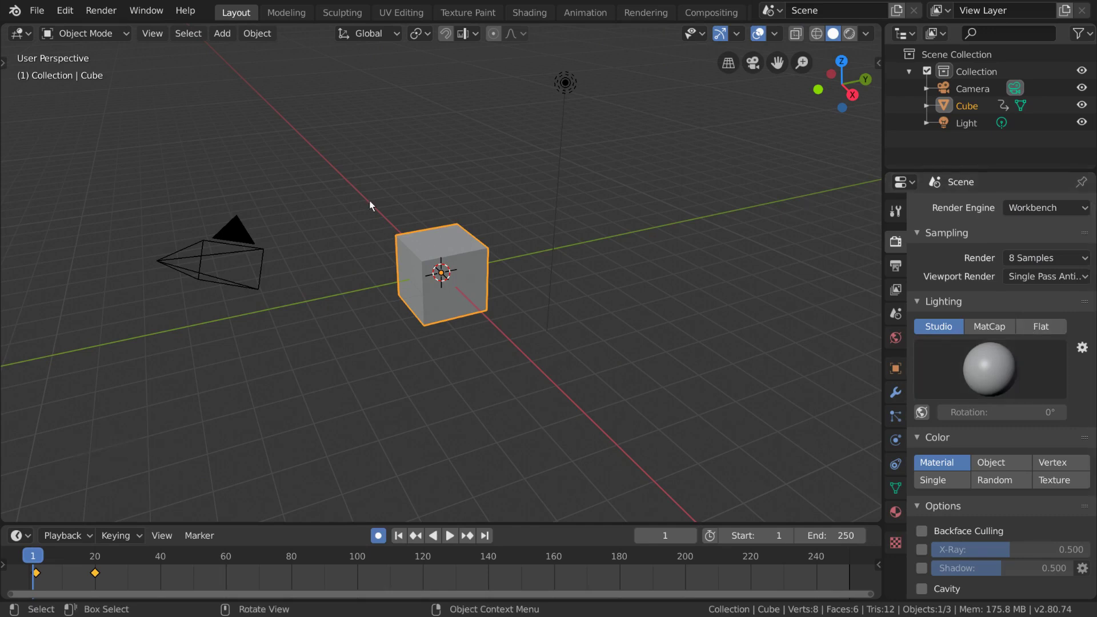
{"action": "scroll", "coordinate": [955, 396], "scroll_direction": "down", "scroll_amount": 14}
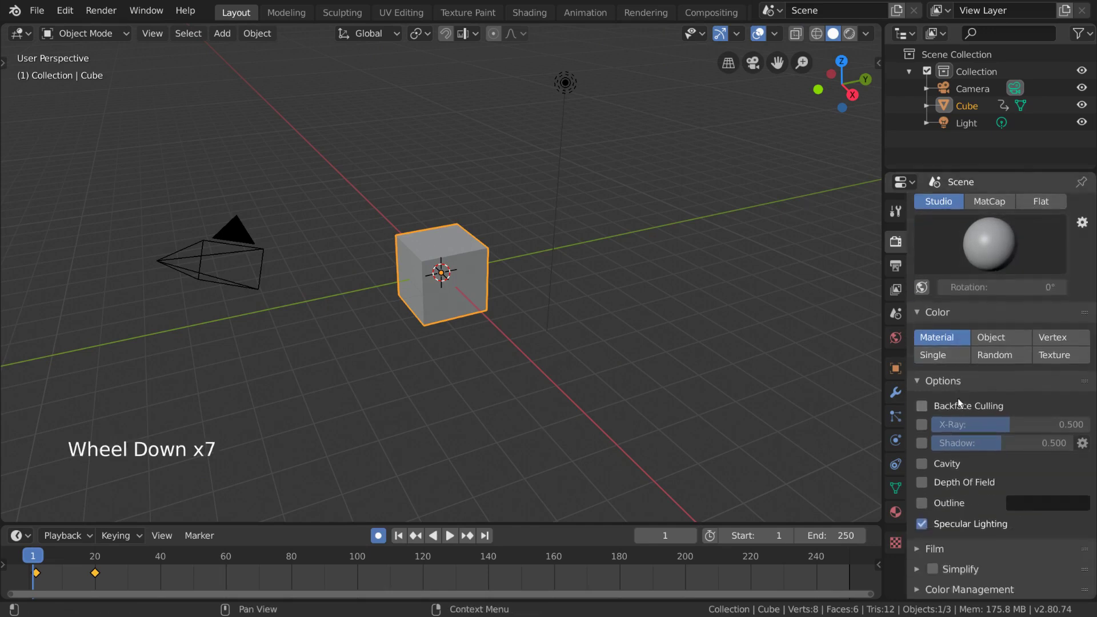
{"action": "scroll", "coordinate": [957, 394], "scroll_direction": "up", "scroll_amount": 6}
{"action": "scroll", "coordinate": [957, 393], "scroll_direction": "up", "scroll_amount": 4}
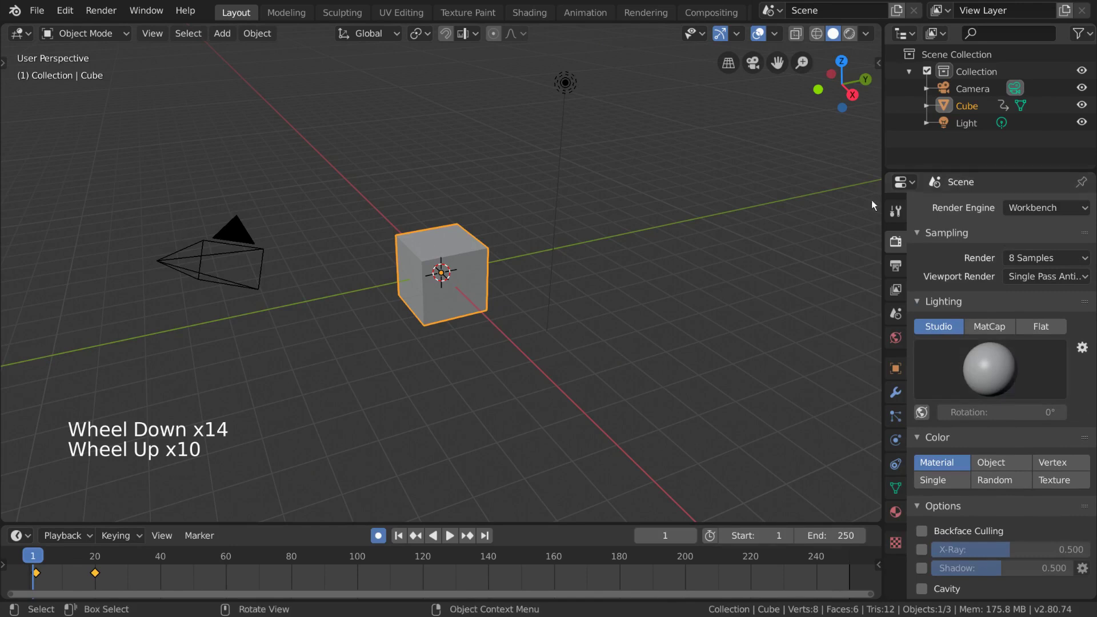
{"action": "left_click", "coordinate": [867, 34]}
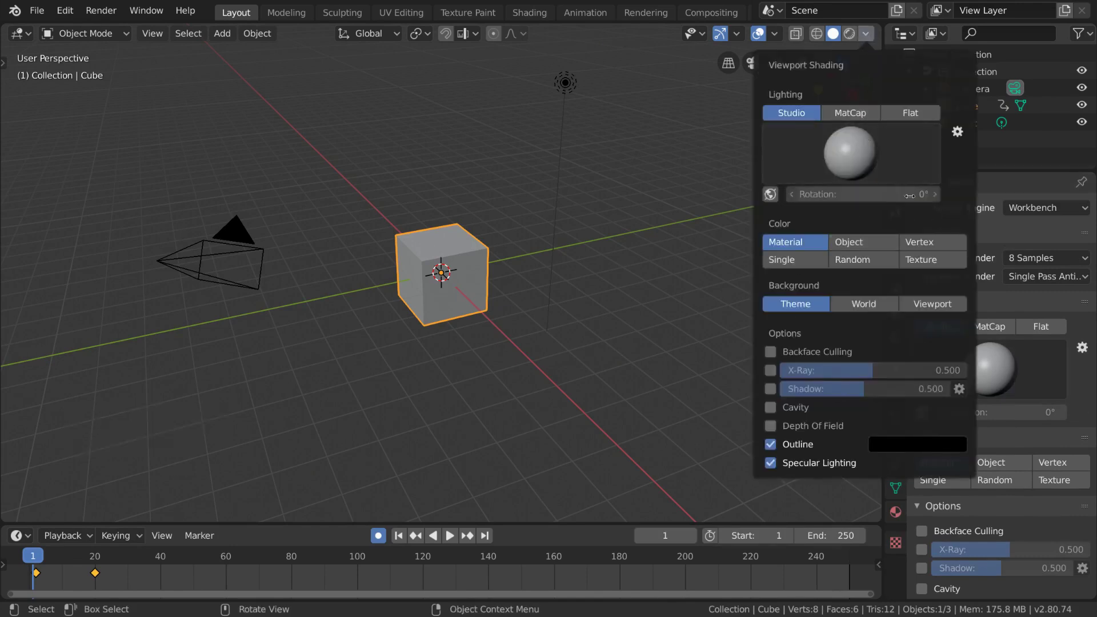
Try Shadow and X-Ray in the Workbench render options, check the viewport shading options, and disable both again
{"action": "scroll", "coordinate": [1017, 498], "scroll_direction": "down", "scroll_amount": 7}
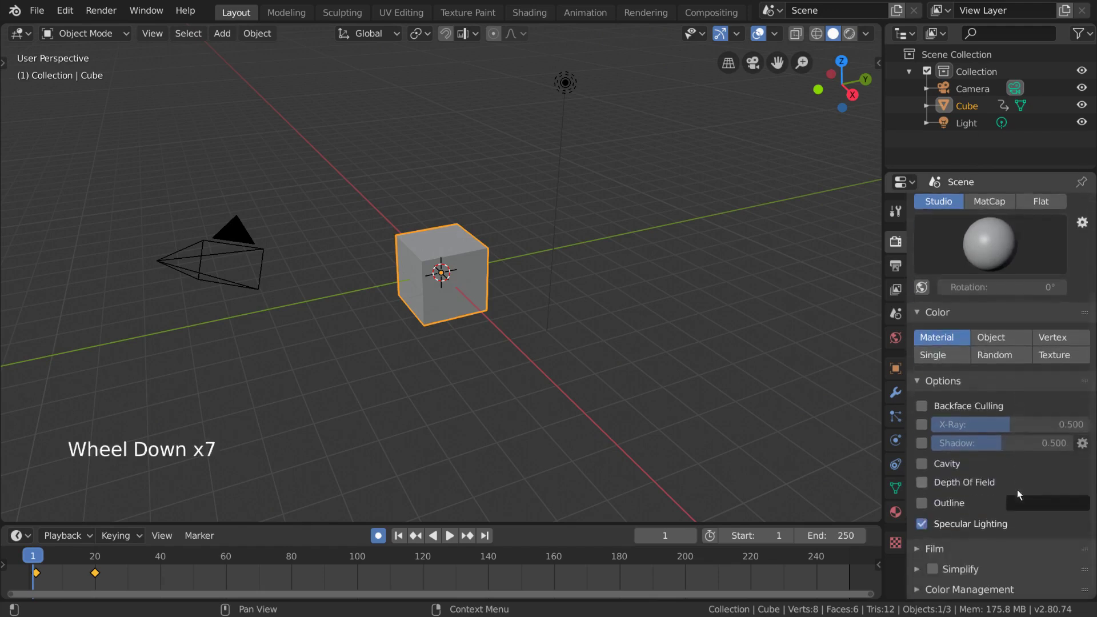
{"action": "left_click", "coordinate": [922, 443]}
{"action": "left_click", "coordinate": [921, 424]}
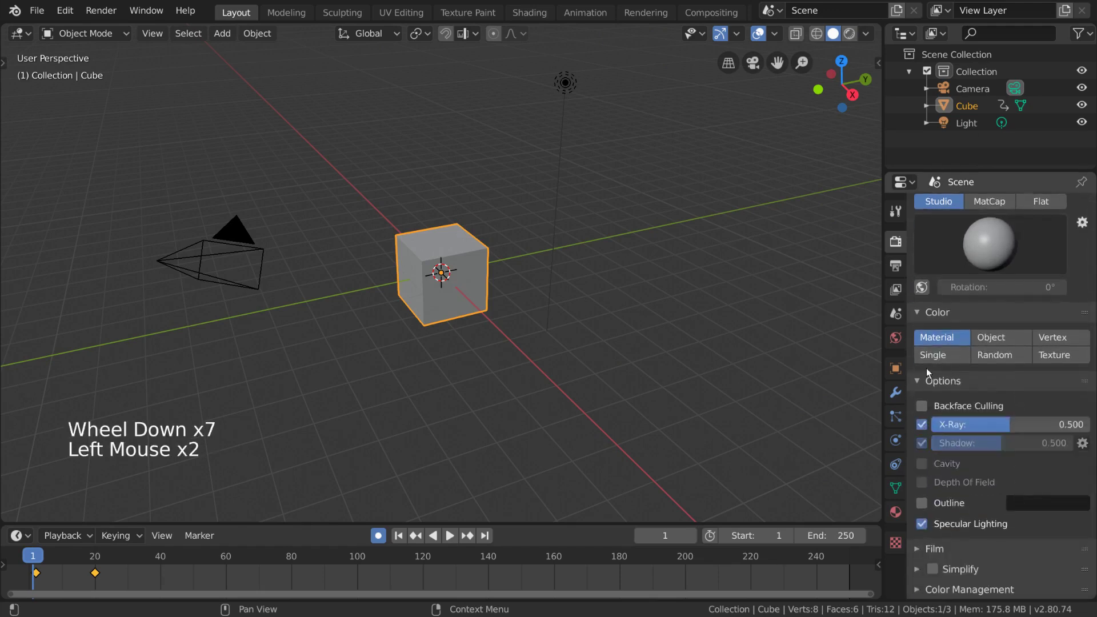
{"action": "left_click", "coordinate": [866, 33]}
{"action": "left_click", "coordinate": [771, 353]}
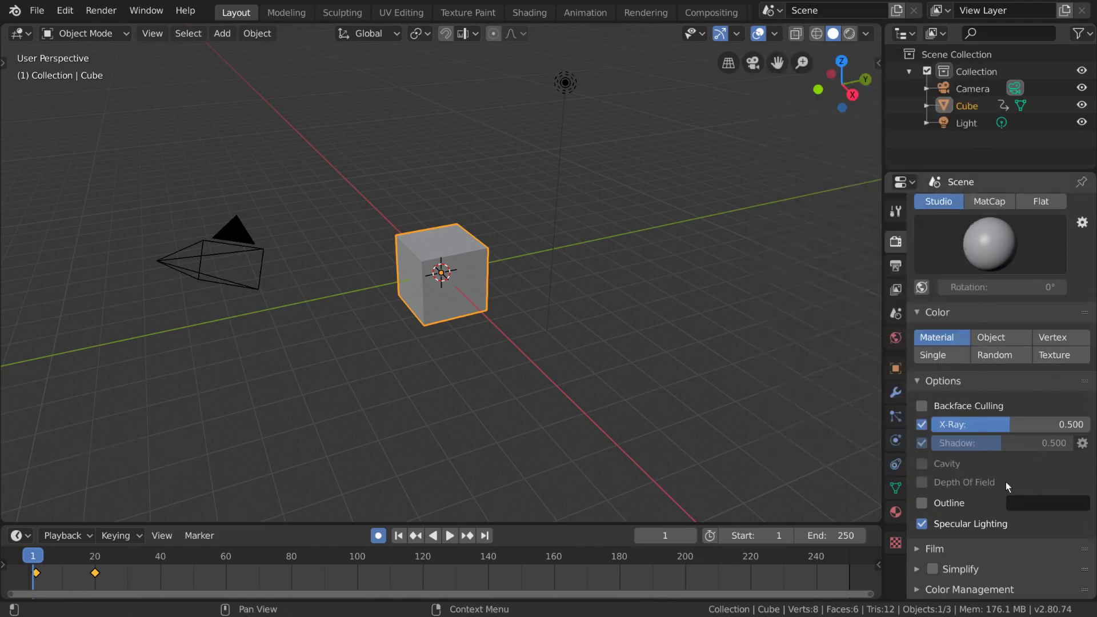
{"action": "left_click", "coordinate": [922, 424]}
{"action": "left_click", "coordinate": [922, 442]}
Switch the render engine to Cycles and then back to Eevee
{"action": "scroll", "coordinate": [1031, 294], "scroll_direction": "up", "scroll_amount": 10}
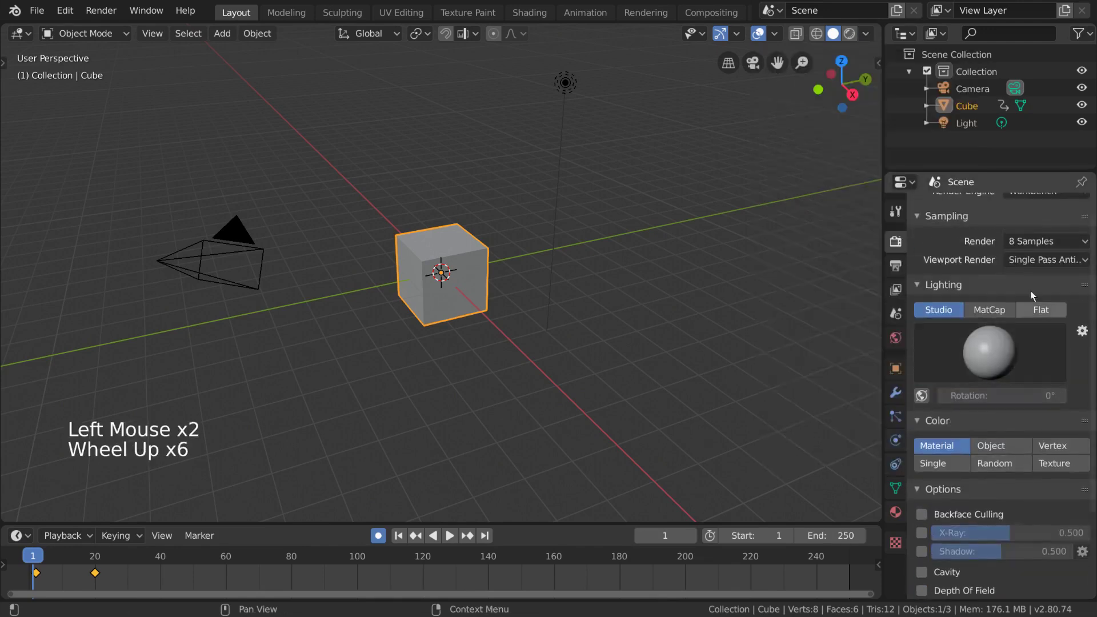
{"action": "left_click", "coordinate": [1046, 210]}
{"action": "left_click", "coordinate": [1022, 263]}
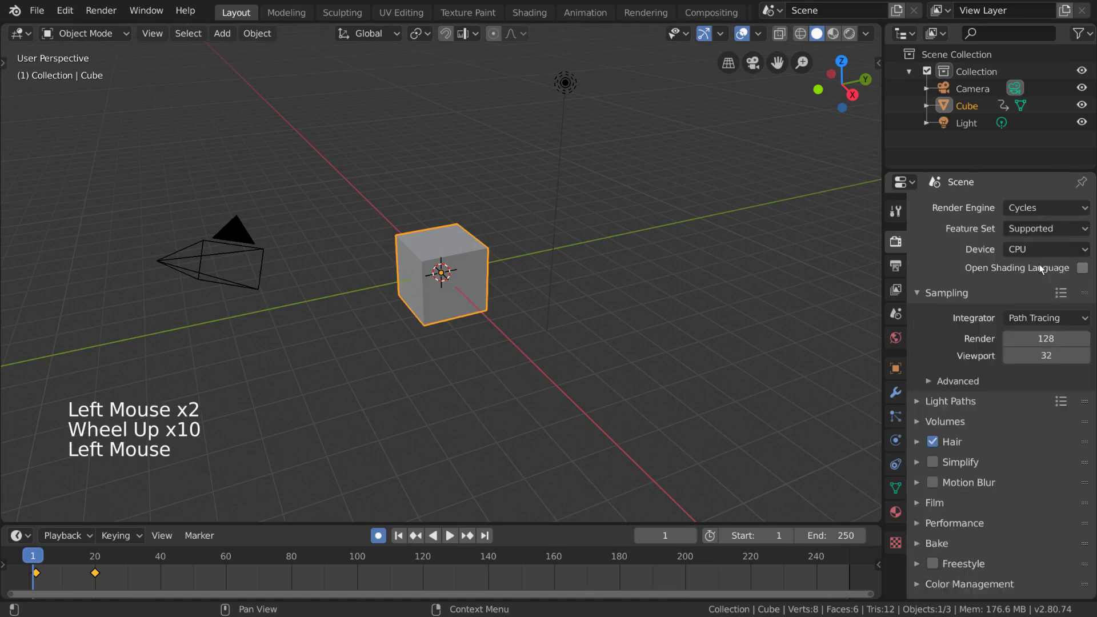
{"action": "left_click", "coordinate": [1051, 207]}
{"action": "left_click", "coordinate": [1050, 228]}
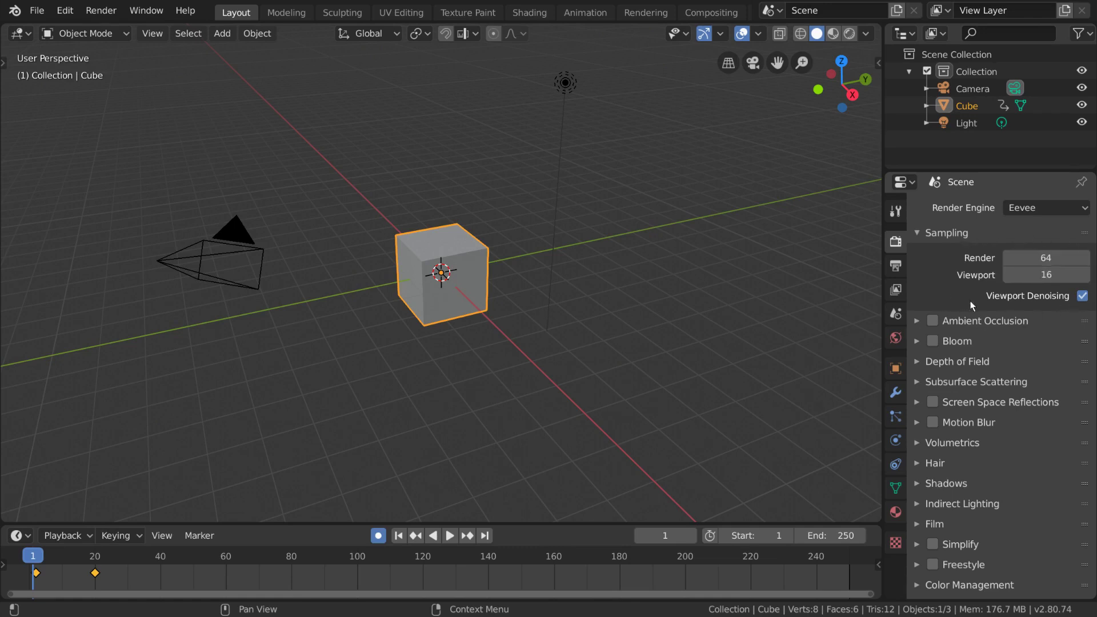
Set the Eevee render samples to 200 and the viewport samples to 100
{"action": "left_click", "coordinate": [1045, 258]}
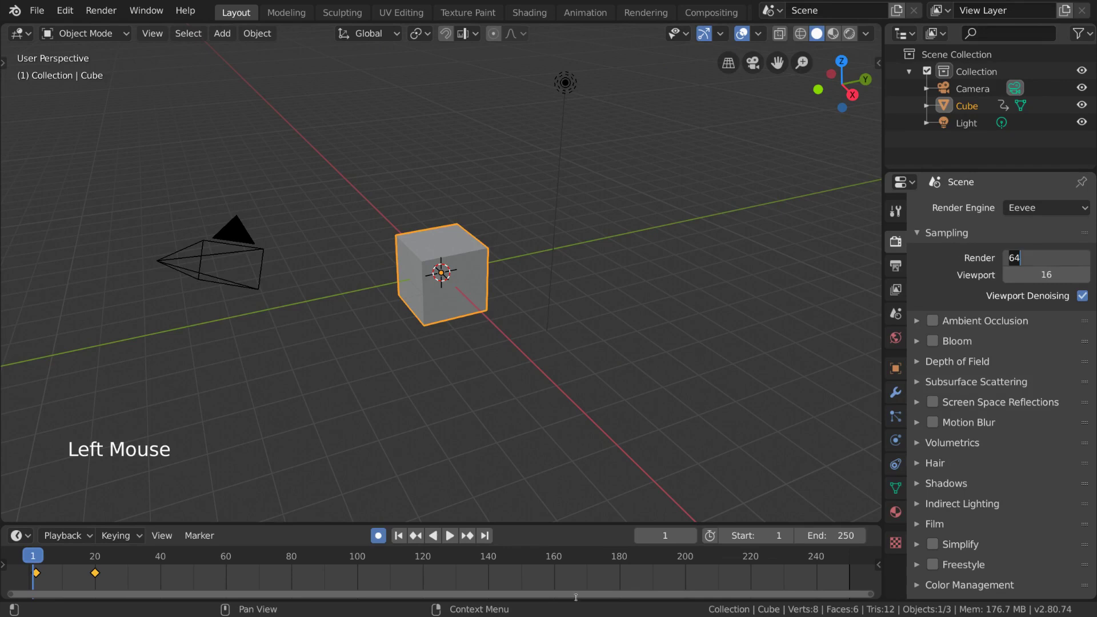
{"action": "type", "text": "200"}
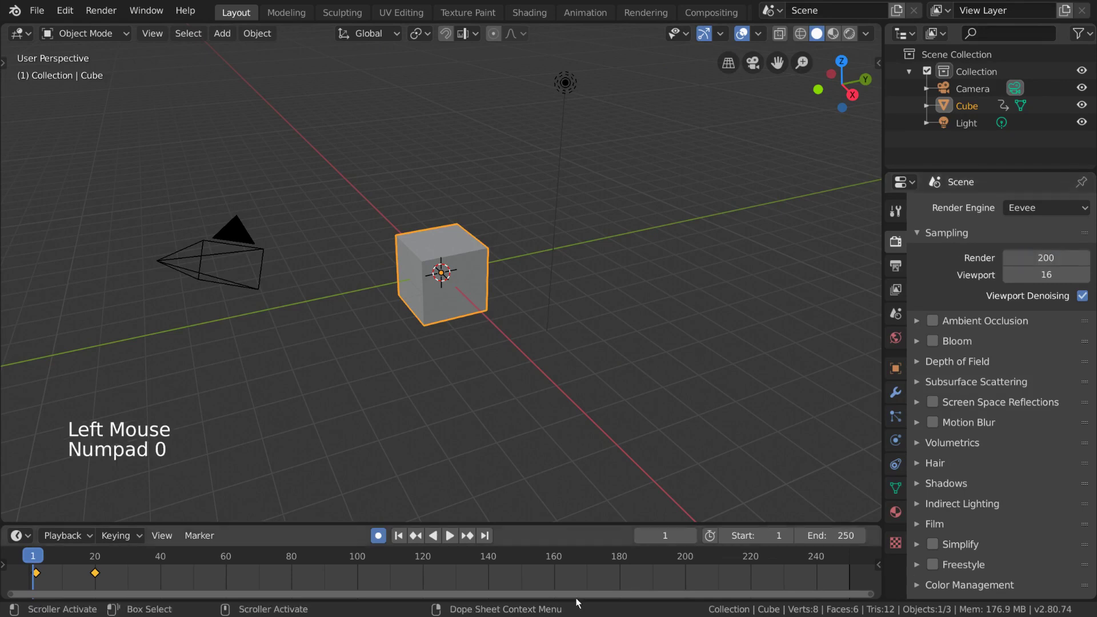
{"action": "left_click", "coordinate": [1035, 274]}
{"action": "type", "text": "100"}
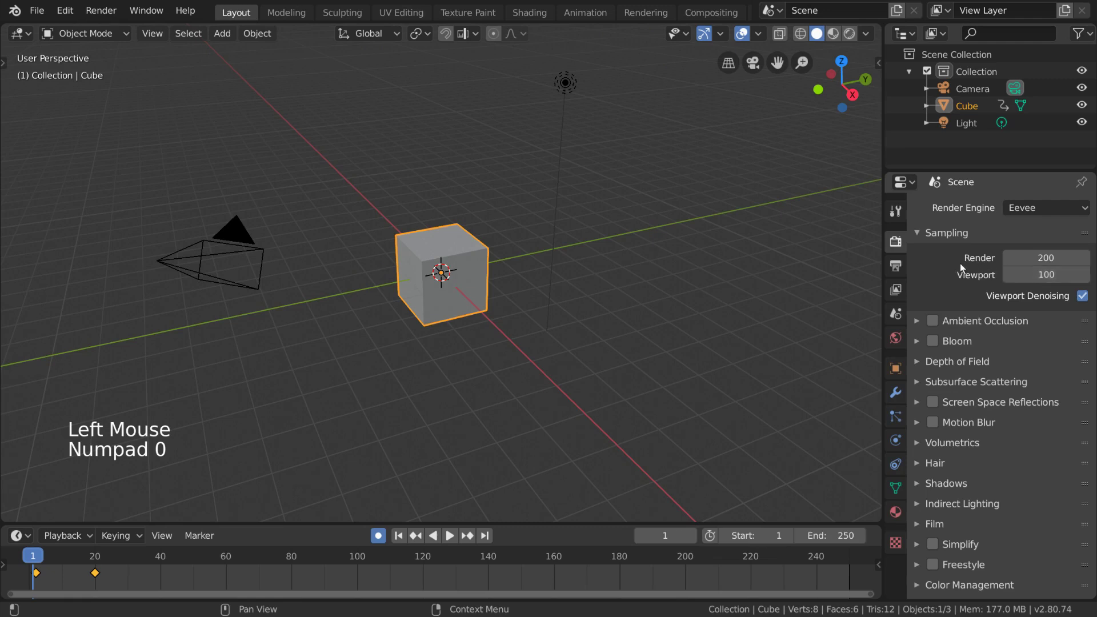
Set the Eevee render samples to 64 and the viewport samples to 16
{"action": "left_click", "coordinate": [1037, 257]}
{"action": "type", "text": "64"}
{"action": "key", "text": "Return"}
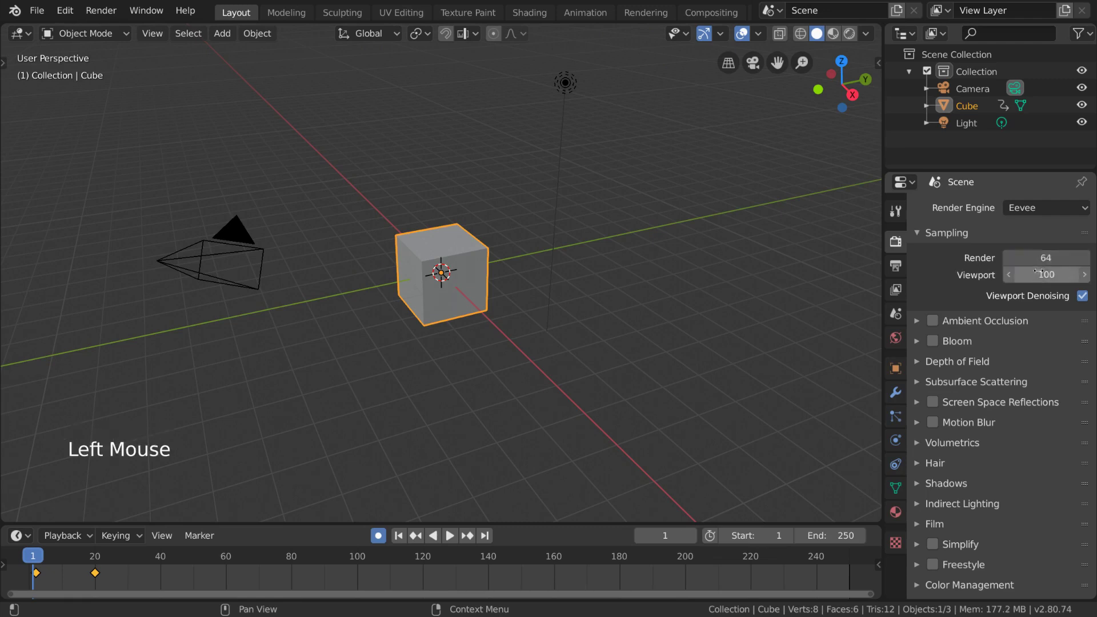
{"action": "double_click", "coordinate": [1038, 274]}
{"action": "type", "text": "16"}
{"action": "key", "text": "Return"}
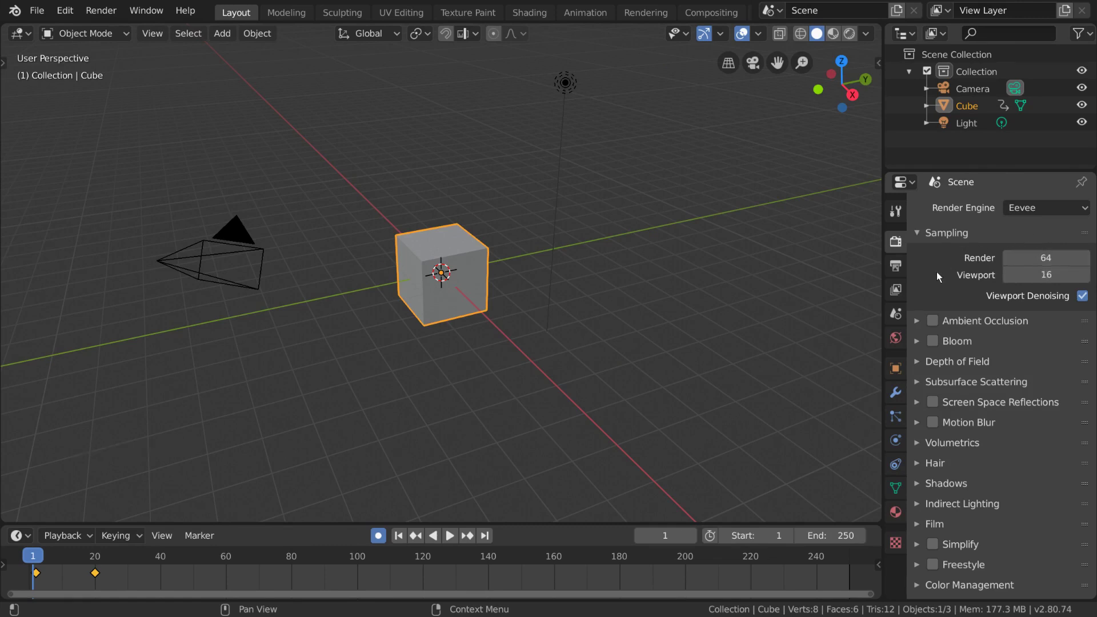
Enable and disable Ambient Occlusion, and do the same with Bloom
{"action": "left_click", "coordinate": [938, 321]}
{"action": "left_click", "coordinate": [937, 321]}
{"action": "left_click", "coordinate": [935, 342]}
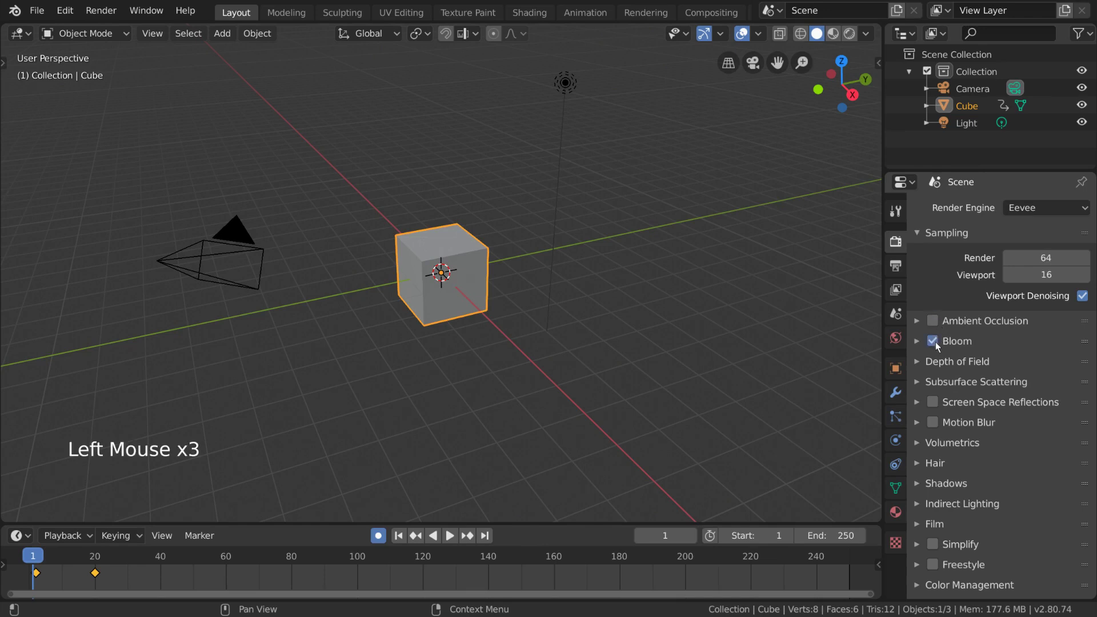
{"action": "left_click", "coordinate": [935, 341]}
Examine the Eevee settings for Ambient Occlusion, Bloom, Depth of Field, Subsurface Scattering, Screen Space Reflections, Motion Blur and Volumetrics, collapsing each section again
{"action": "left_click", "coordinate": [954, 332]}
{"action": "left_click", "coordinate": [968, 321]}
{"action": "left_click", "coordinate": [967, 321]}
{"action": "left_click", "coordinate": [969, 342]}
{"action": "left_click", "coordinate": [970, 341]}
{"action": "left_click", "coordinate": [971, 361]}
{"action": "left_click", "coordinate": [971, 361]}
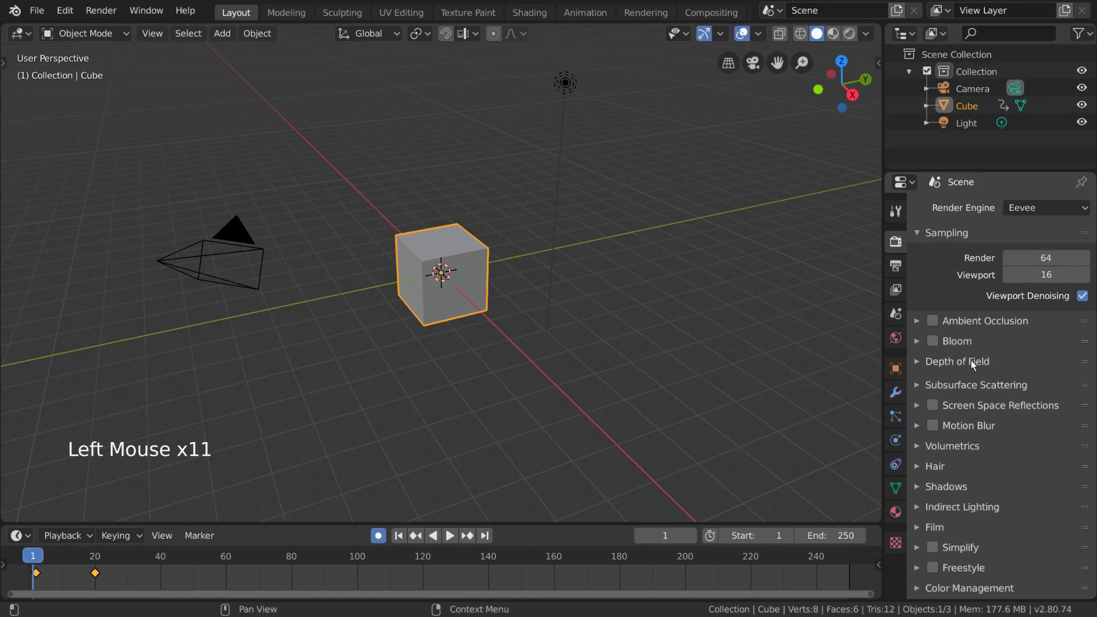
{"action": "left_click", "coordinate": [977, 382]}
{"action": "left_click", "coordinate": [977, 382]}
{"action": "left_click", "coordinate": [980, 401]}
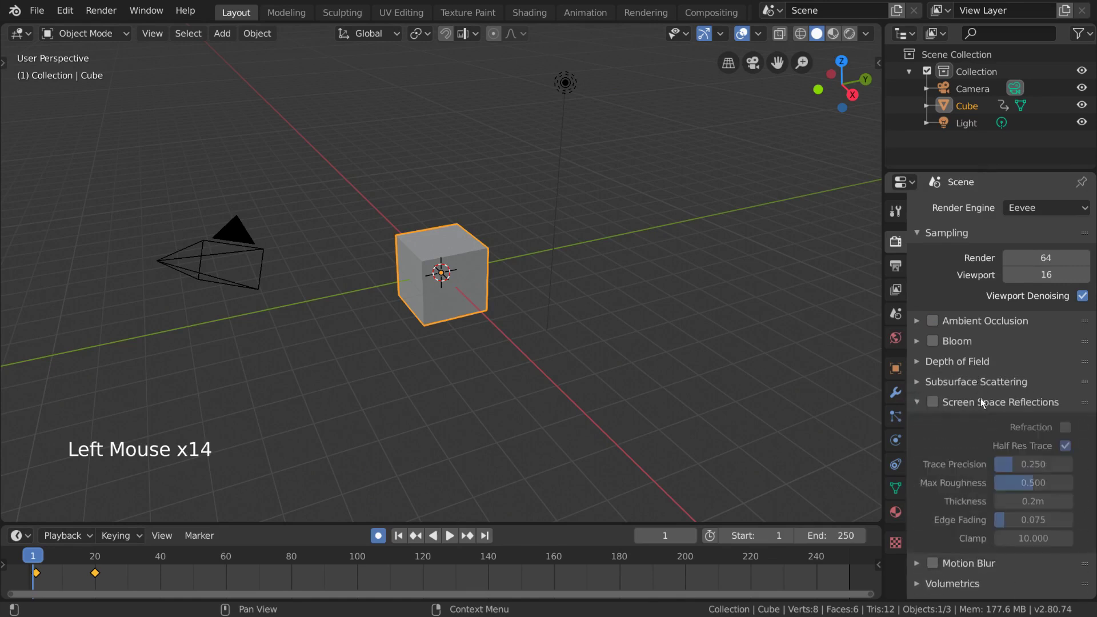
{"action": "left_click", "coordinate": [980, 399]}
{"action": "left_click", "coordinate": [979, 423]}
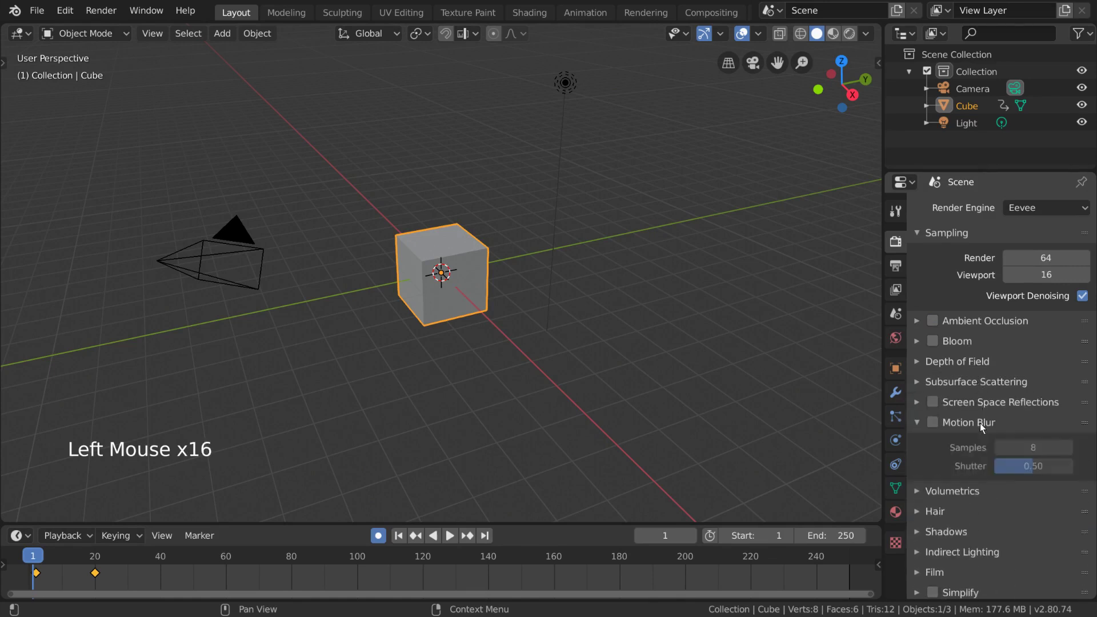
{"action": "left_click", "coordinate": [979, 422]}
{"action": "left_click", "coordinate": [977, 443]}
{"action": "left_click", "coordinate": [975, 441]}
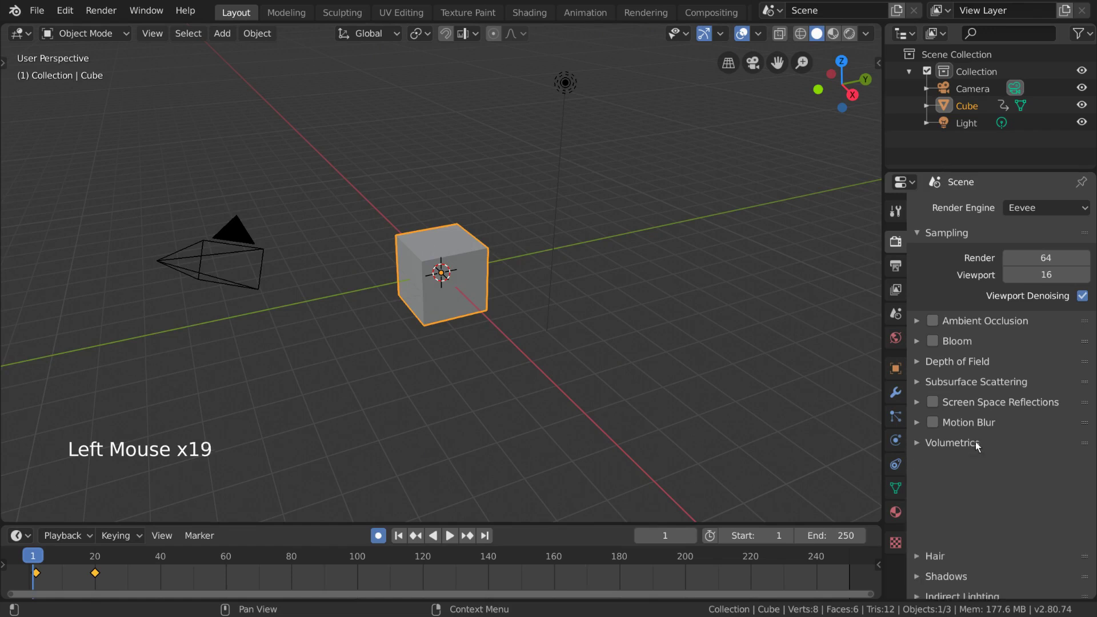
Examine the Eevee settings for Hair, Shadows and Indirect Lighting, collapsing each section again
{"action": "left_click", "coordinate": [970, 460]}
{"action": "left_click", "coordinate": [969, 464]}
{"action": "left_click", "coordinate": [966, 481]}
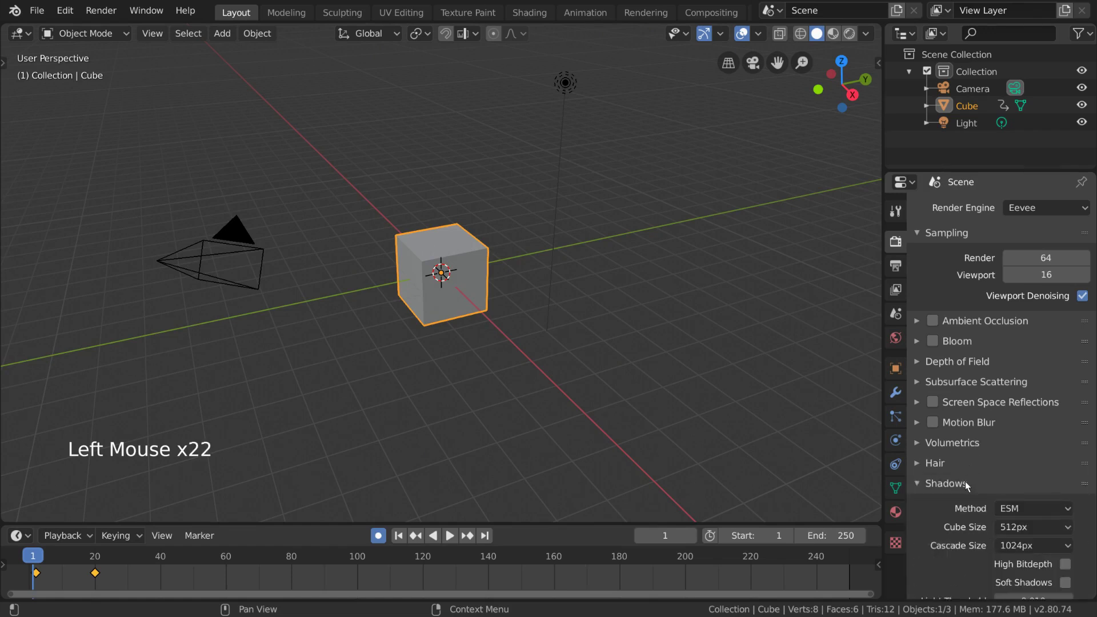
{"action": "left_click", "coordinate": [965, 482]}
{"action": "left_click", "coordinate": [964, 502]}
{"action": "left_click", "coordinate": [958, 502]}
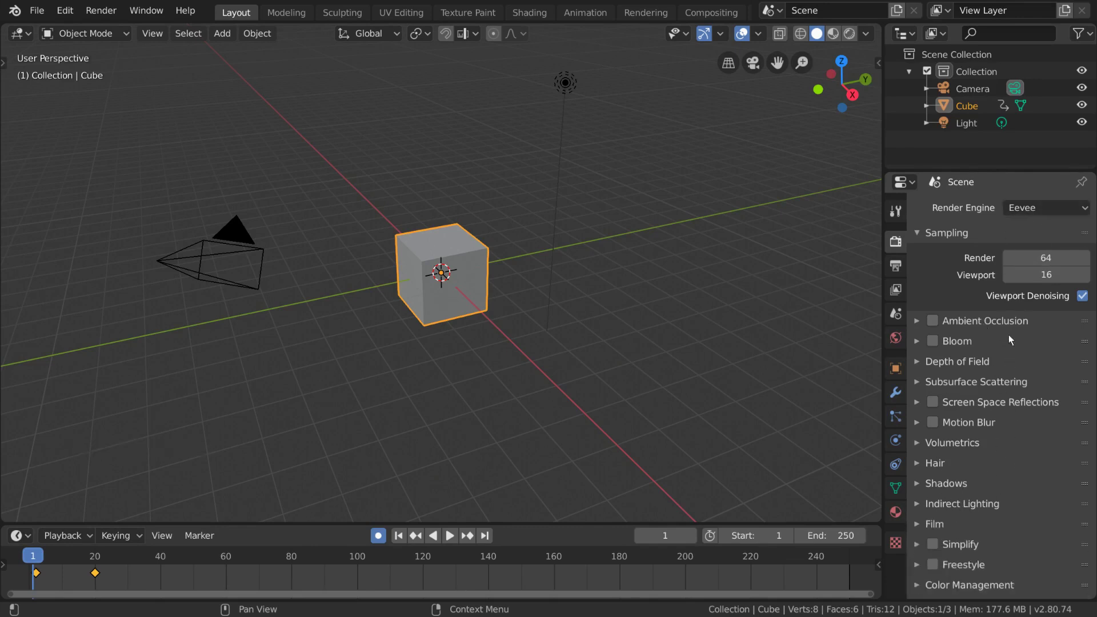
{"action": "left_click", "coordinate": [979, 485]}
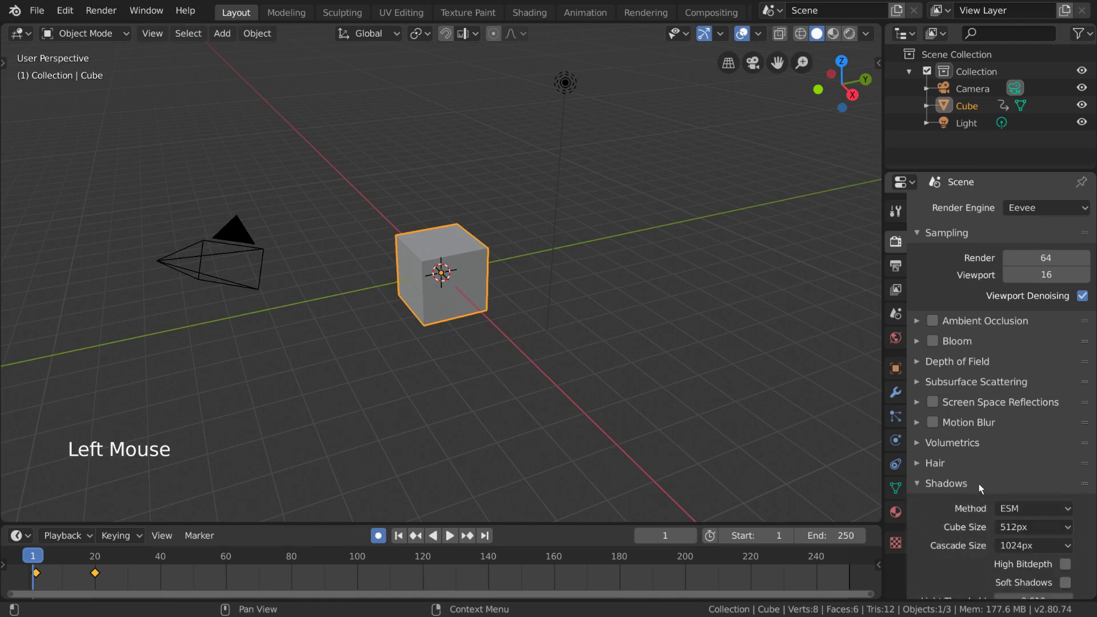
{"action": "left_click", "coordinate": [979, 485]}
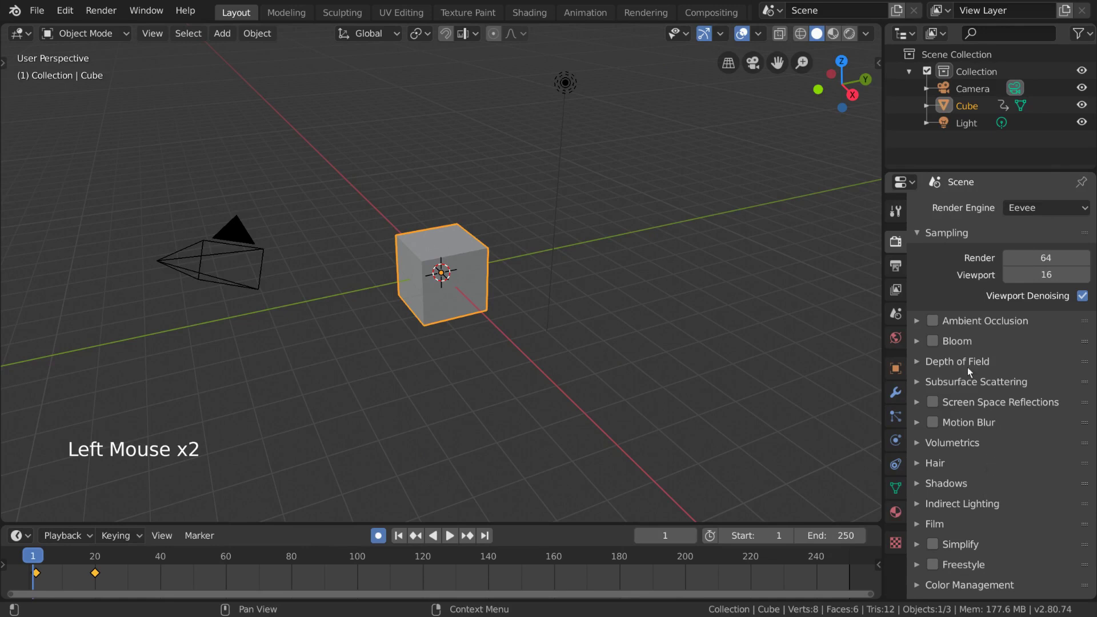
Preview the scene in Rendered shading through the camera view
{"action": "left_click", "coordinate": [850, 35]}
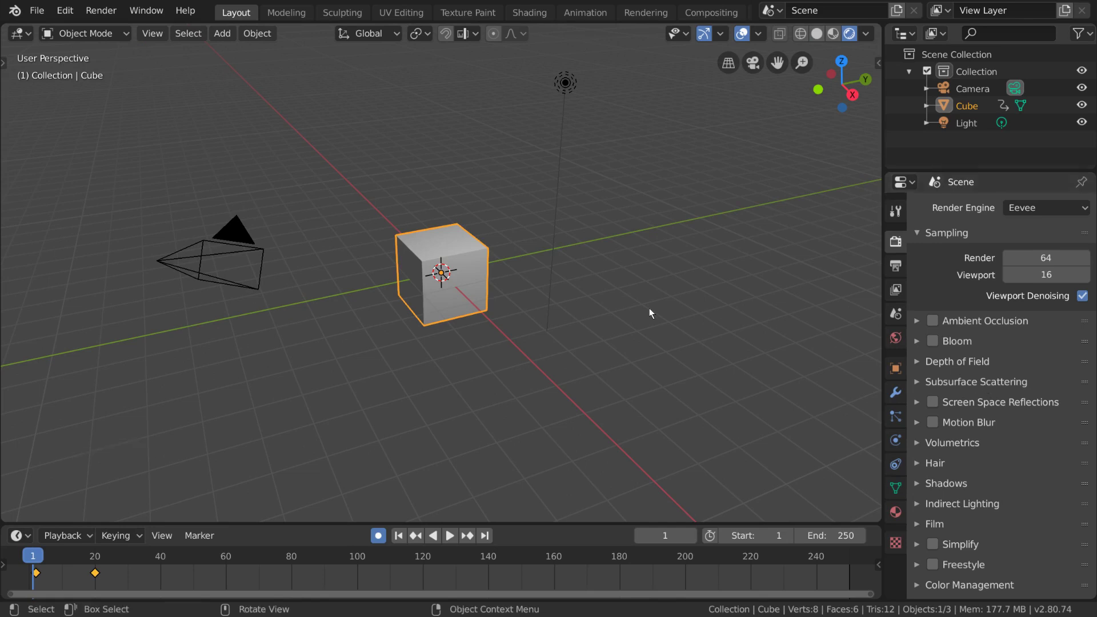
{"action": "key", "text": "KP_0"}
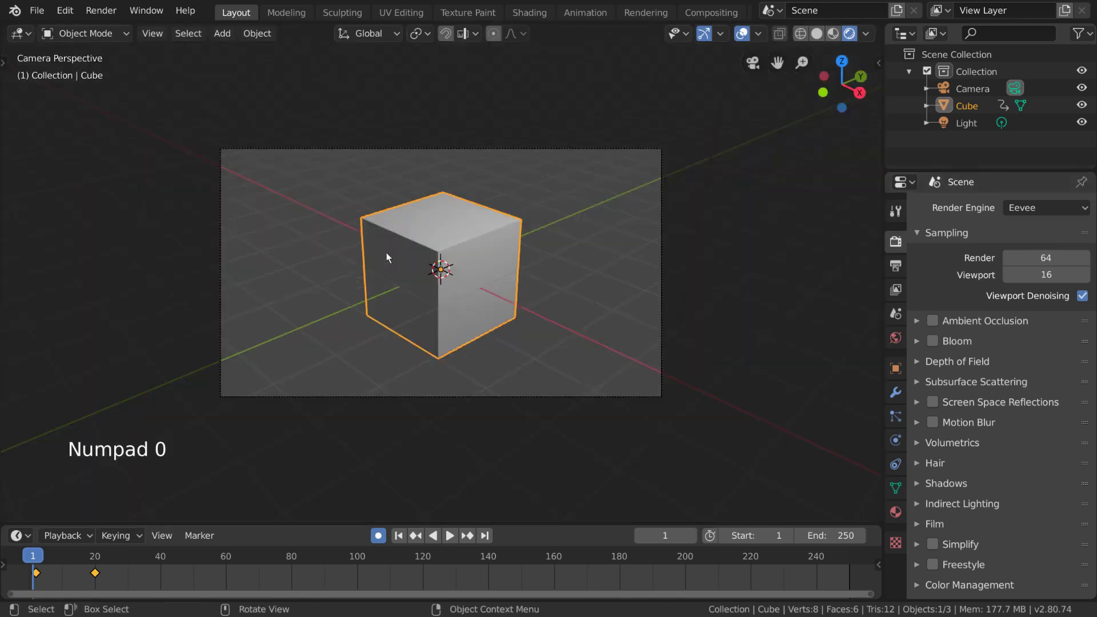
{"action": "scroll", "coordinate": [934, 457], "scroll_direction": "down", "scroll_amount": 4}
Enable Transparent in the Film settings and switch the viewport to Rendered shading, toggling the option to compare the background
{"action": "left_click", "coordinate": [942, 524]}
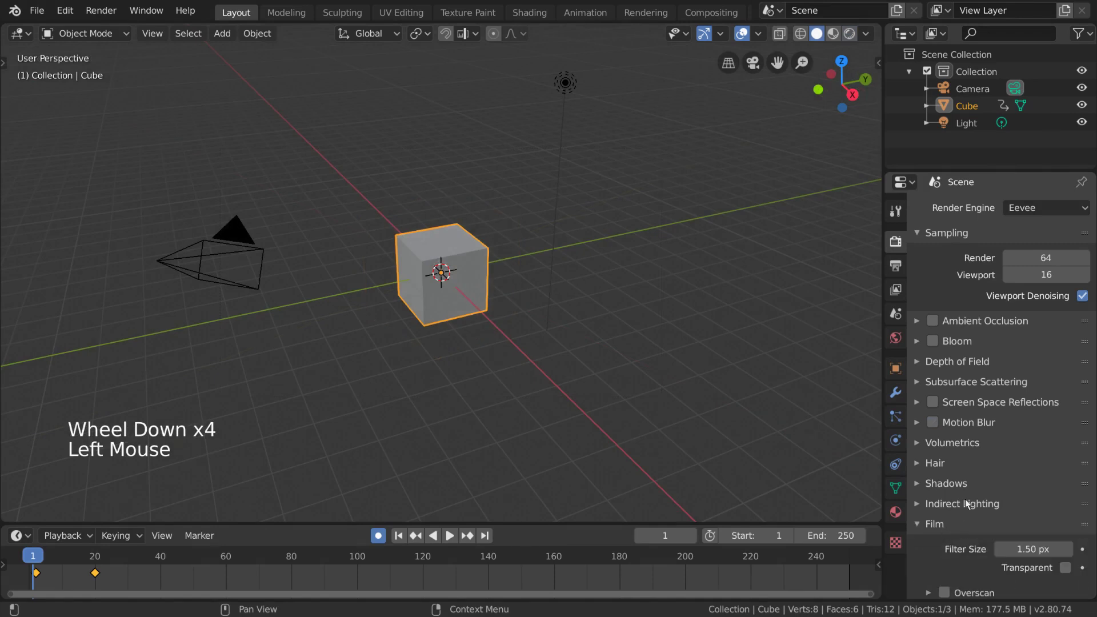
{"action": "scroll", "coordinate": [965, 503], "scroll_direction": "down", "scroll_amount": 8}
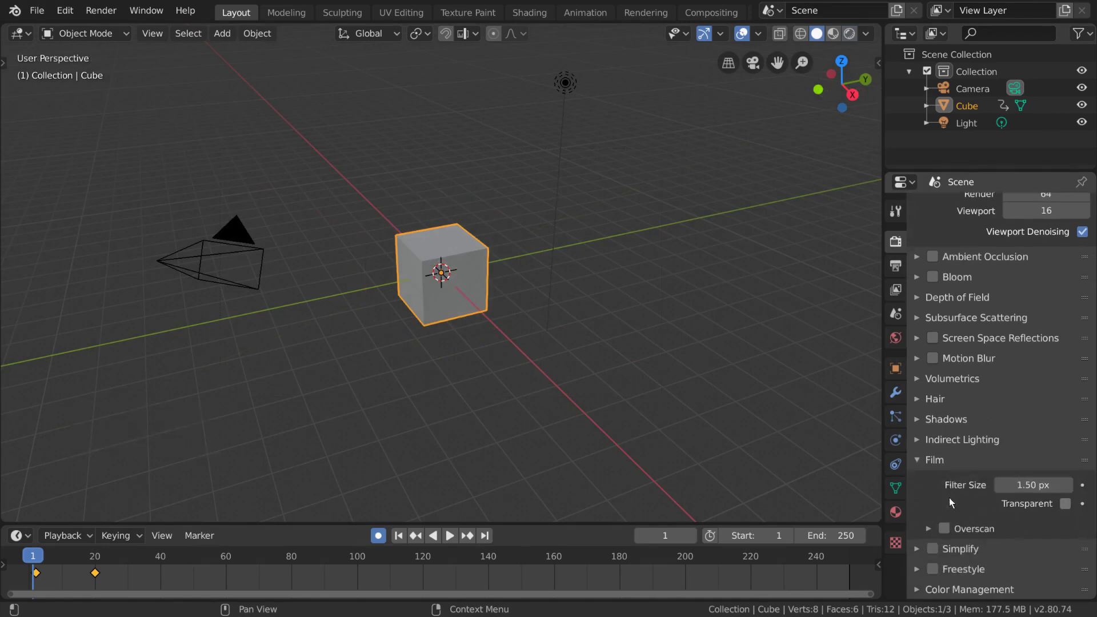
{"action": "left_click", "coordinate": [1064, 503]}
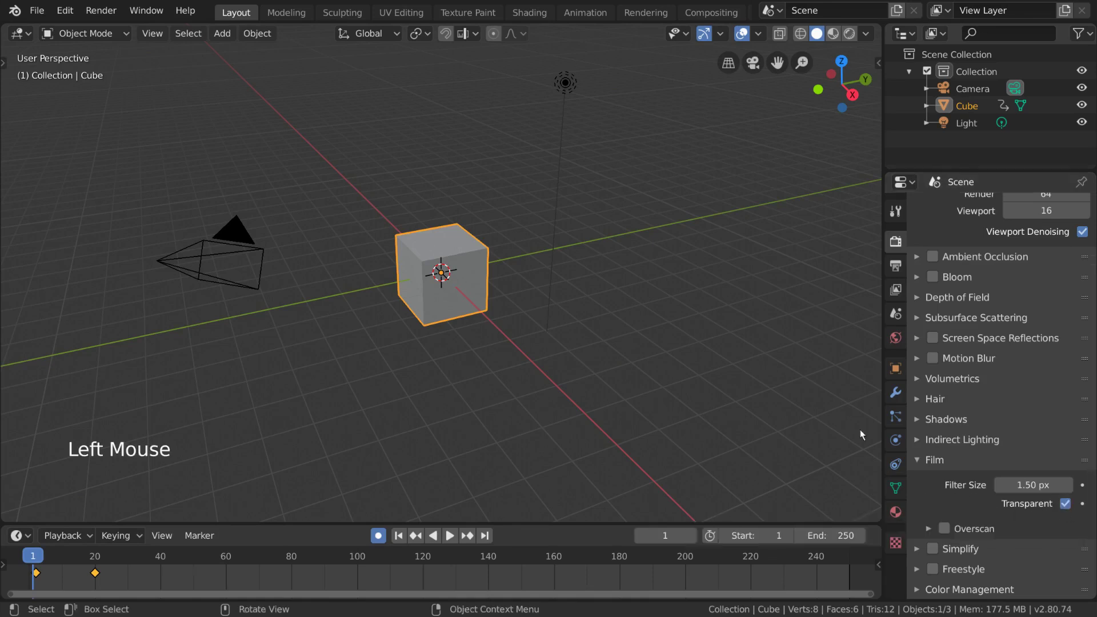
{"action": "left_click", "coordinate": [849, 35]}
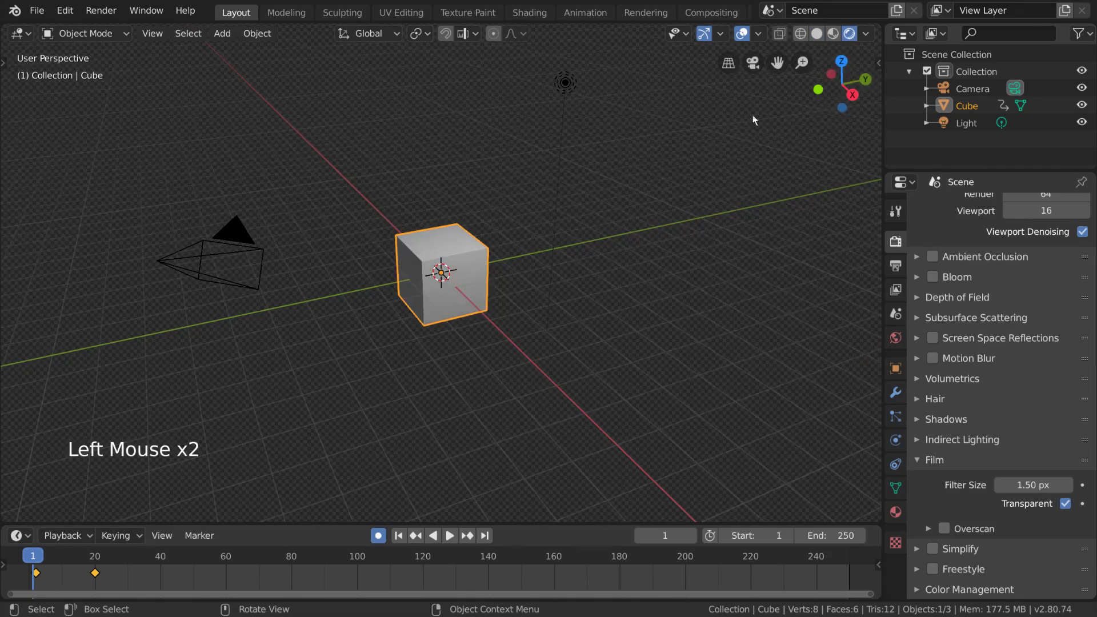
{"action": "left_click", "coordinate": [1037, 507]}
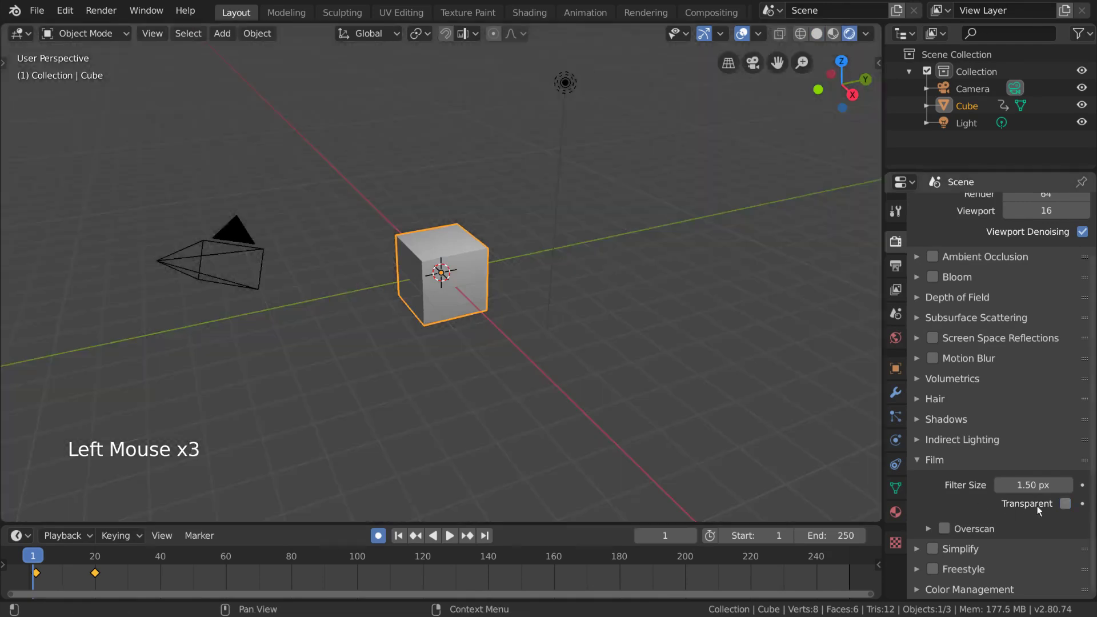
{"action": "left_click", "coordinate": [1039, 510]}
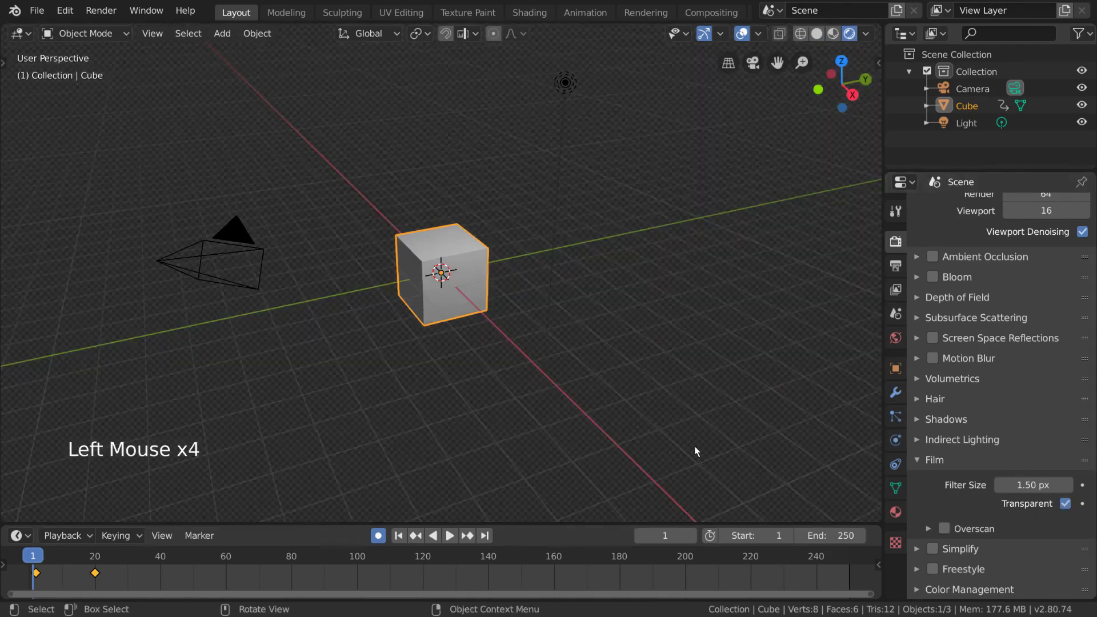
Render an image with the transparent film, close the result, and disable Transparent again, collapsing the Film section
{"action": "key", "text": "F12"}
{"action": "key", "text": "Escape"}
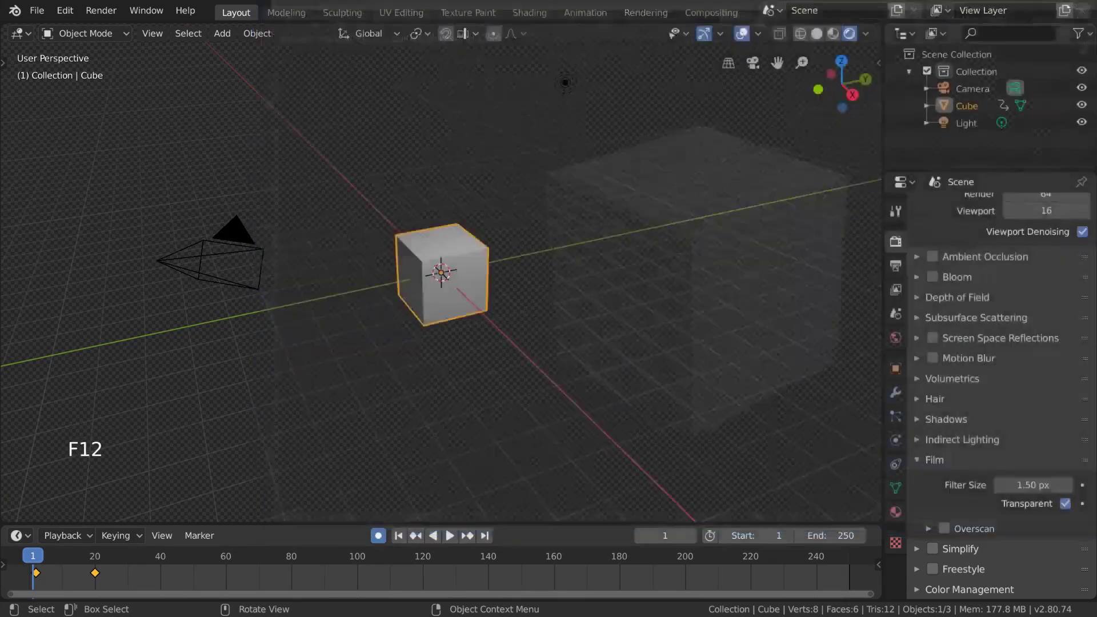
{"action": "left_click", "coordinate": [1065, 503]}
{"action": "left_click", "coordinate": [926, 463]}
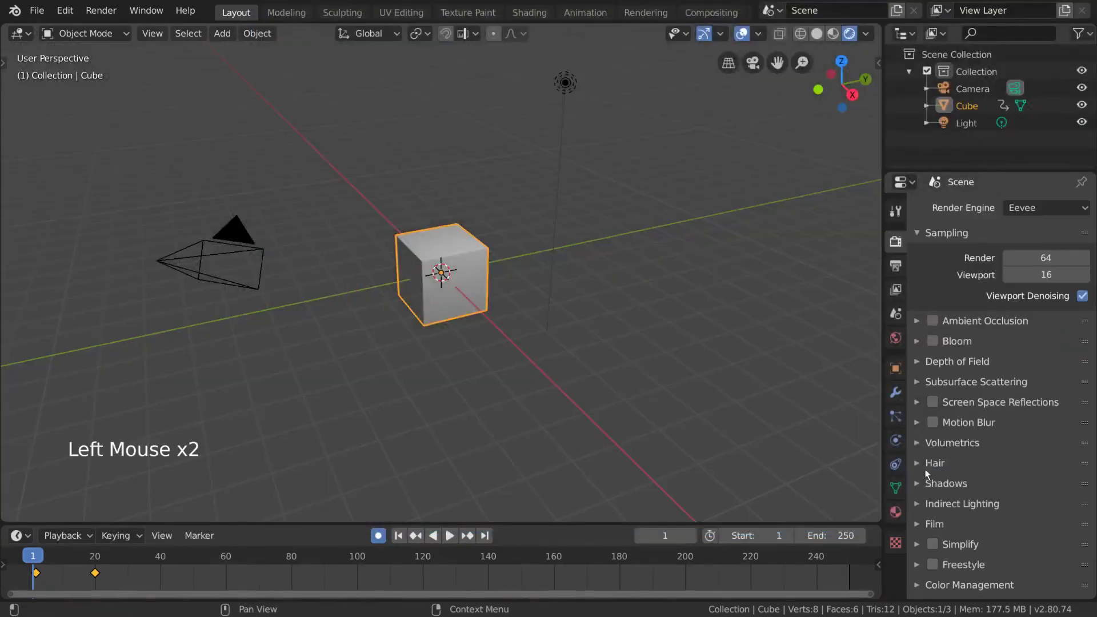
Expand the Simplify settings and switch Simplify on and off again
{"action": "left_click", "coordinate": [920, 542]}
{"action": "scroll", "coordinate": [971, 508], "scroll_direction": "down", "scroll_amount": 4}
{"action": "scroll", "coordinate": [971, 474], "scroll_direction": "down", "scroll_amount": 8}
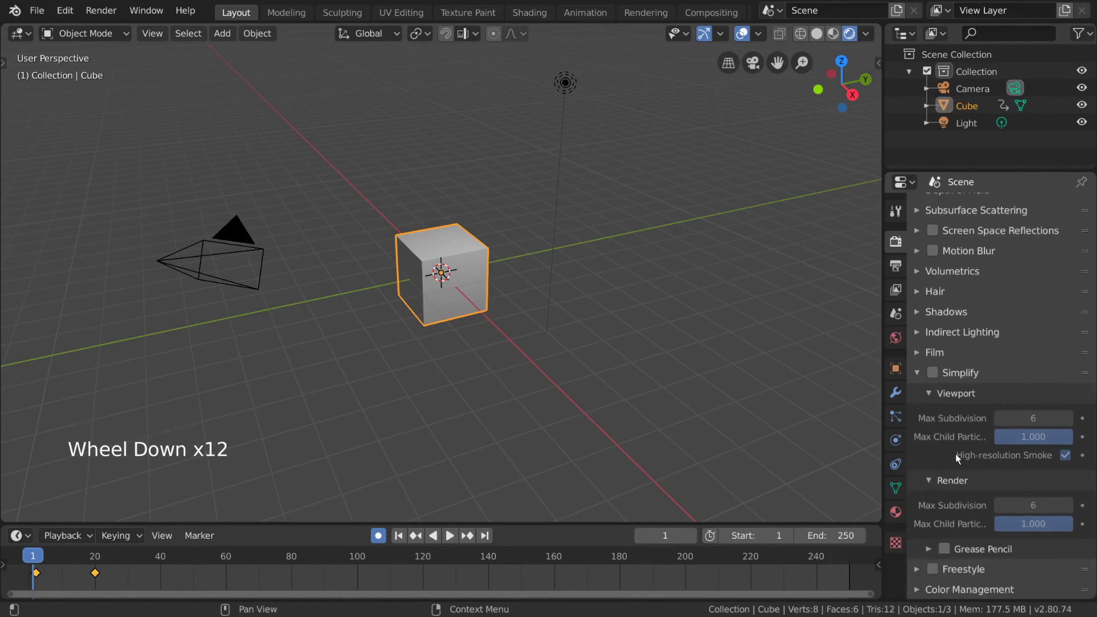
{"action": "left_click", "coordinate": [932, 372]}
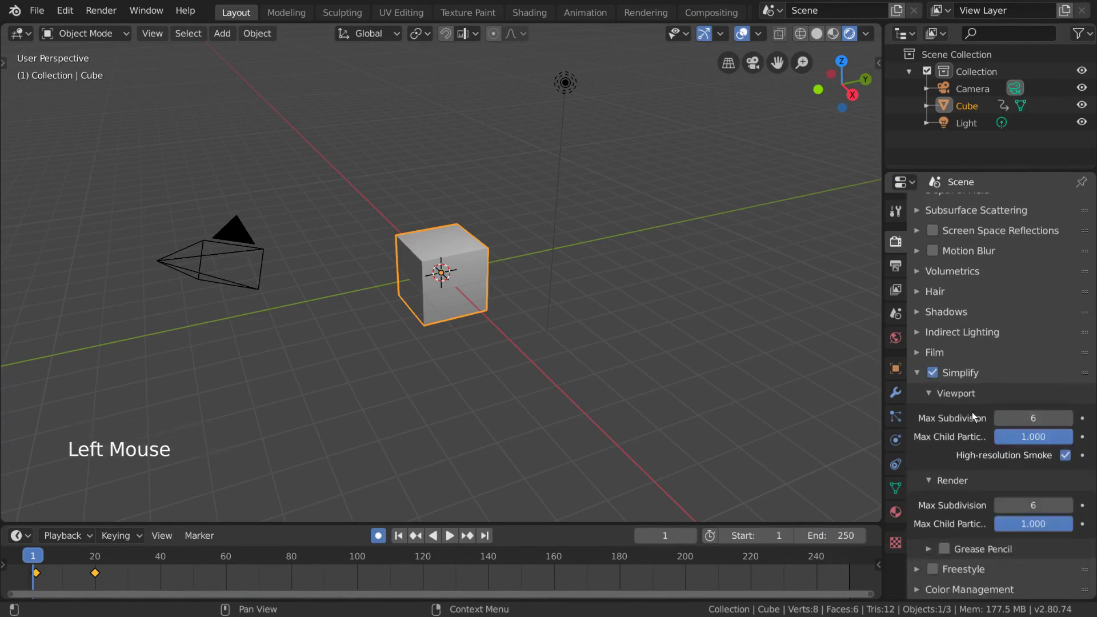
{"action": "left_click", "coordinate": [937, 376]}
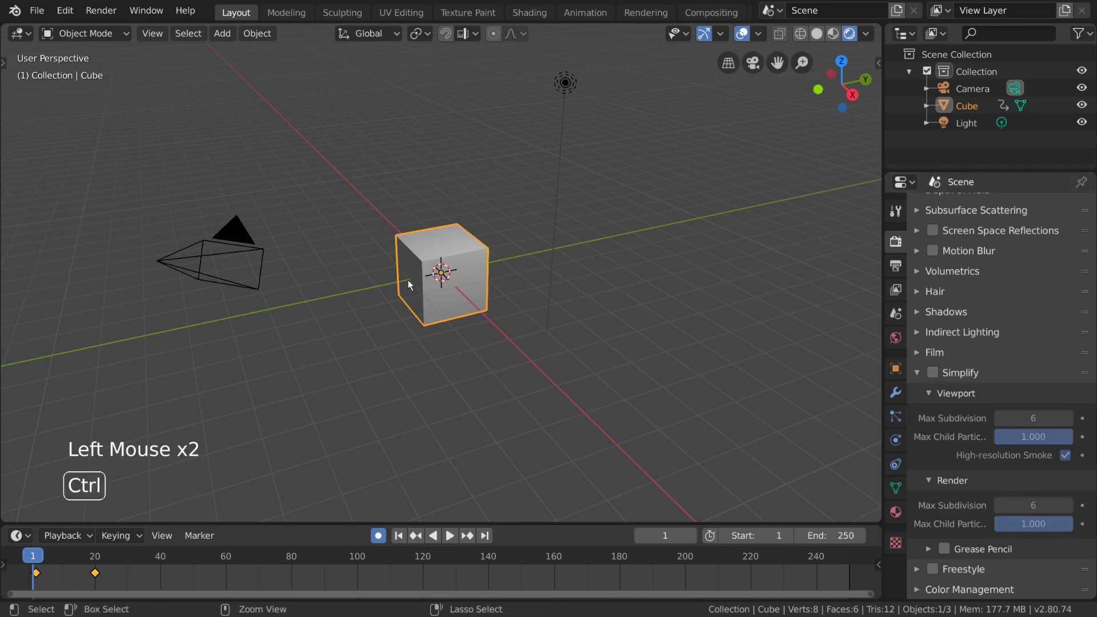
Add a level 4 subdivision to the cube and reduce it to level 2
{"action": "key", "text": "ctrl+4"}
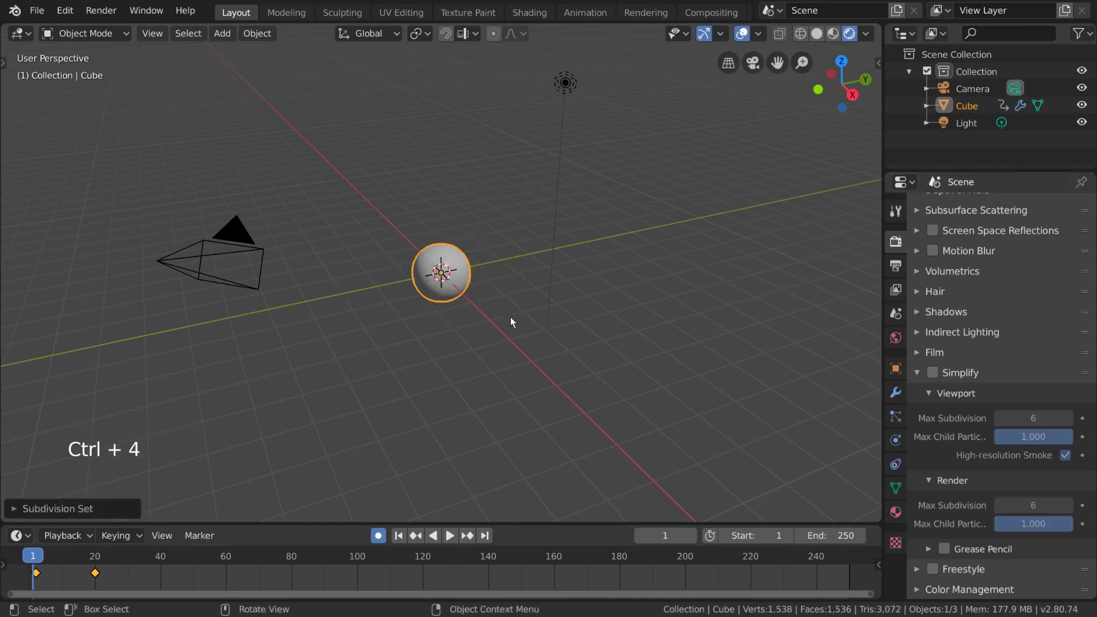
{"action": "key", "text": "ctrl+2"}
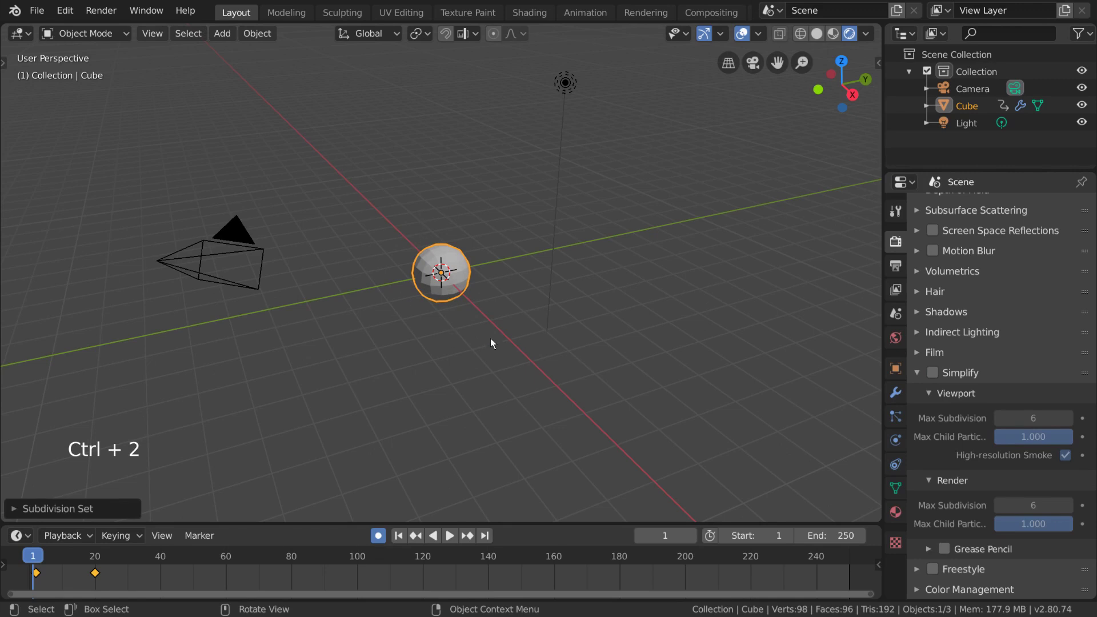
Enable Simplify and set its viewport Max Subdivision to 0
{"action": "left_click", "coordinate": [935, 375]}
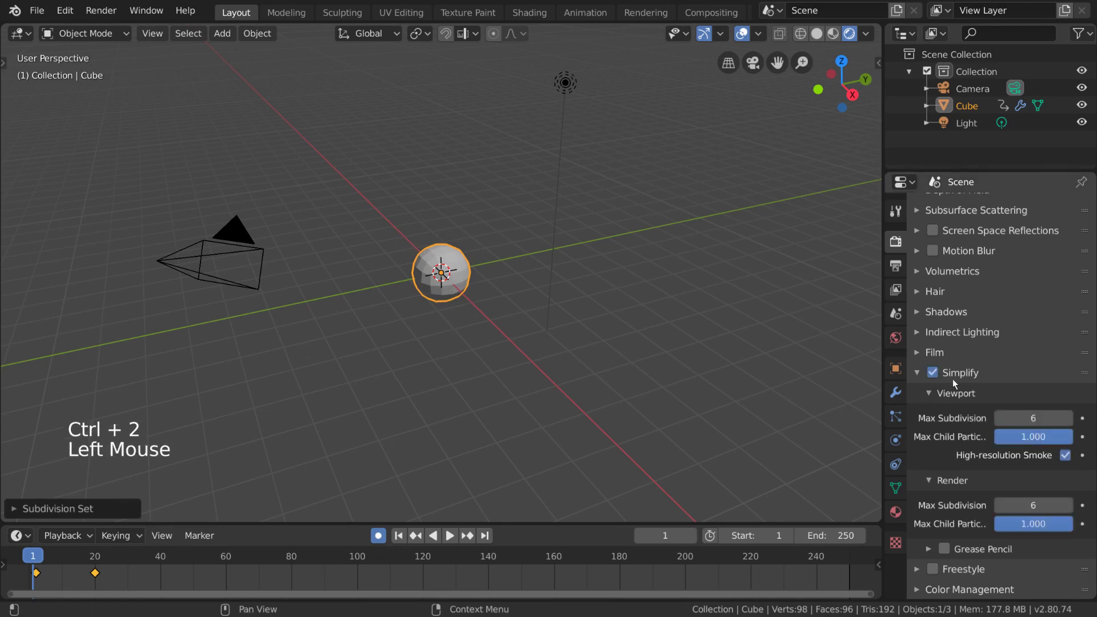
{"action": "left_click", "coordinate": [999, 417]}
{"action": "left_click", "coordinate": [998, 417]}
{"action": "left_click", "coordinate": [998, 417]}
{"action": "left_click", "coordinate": [998, 416]}
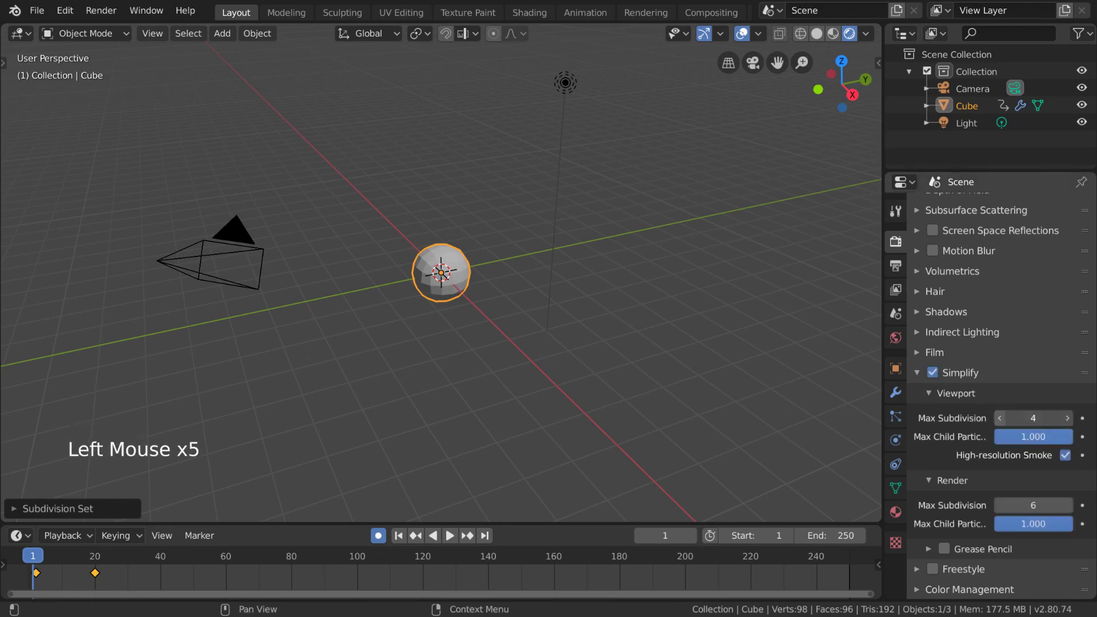
{"action": "left_click", "coordinate": [999, 416]}
{"action": "left_click", "coordinate": [999, 416]}
{"action": "left_click", "coordinate": [998, 416]}
{"action": "left_click", "coordinate": [998, 417]}
{"action": "left_click", "coordinate": [998, 416]}
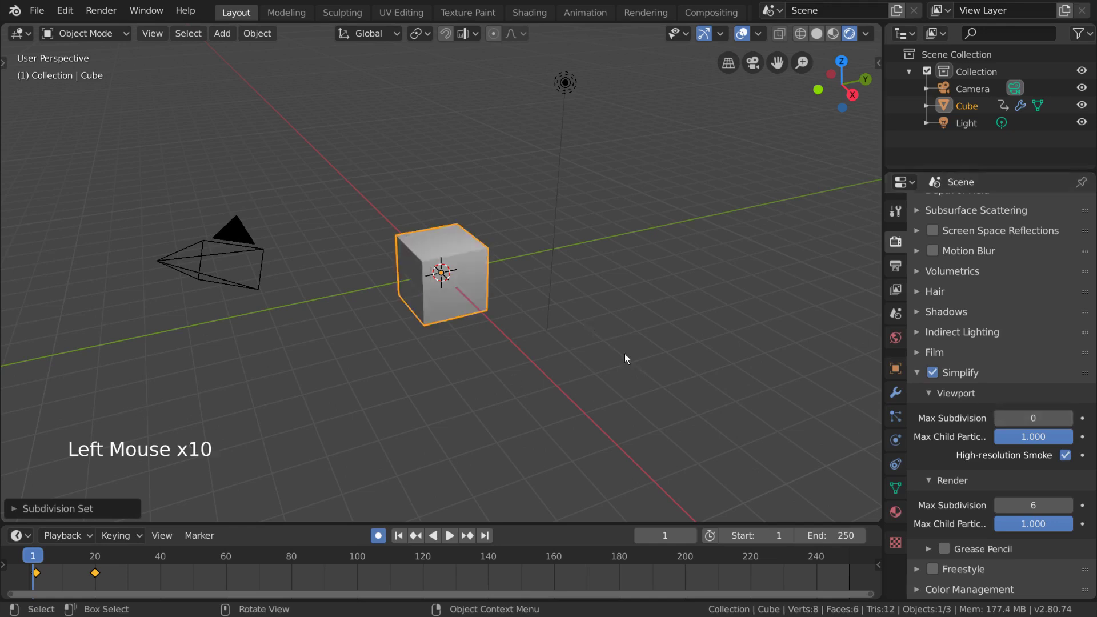
Render an image of the subdivided cube to compare it with the simplified viewport, and close the result
{"action": "key", "text": "F12"}
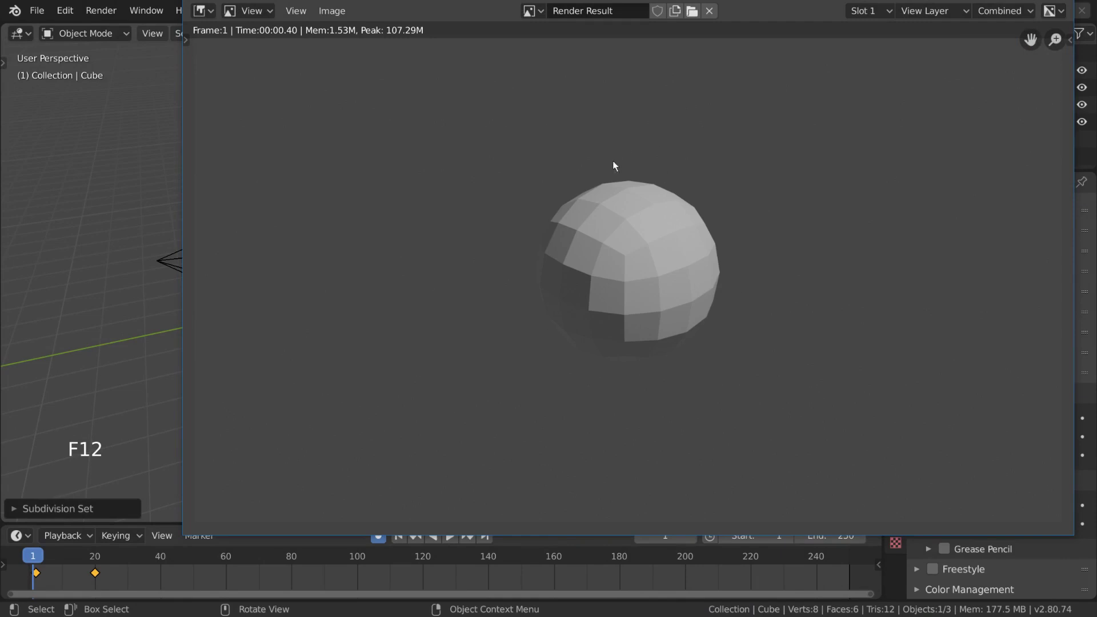
{"action": "key", "text": "Escape"}
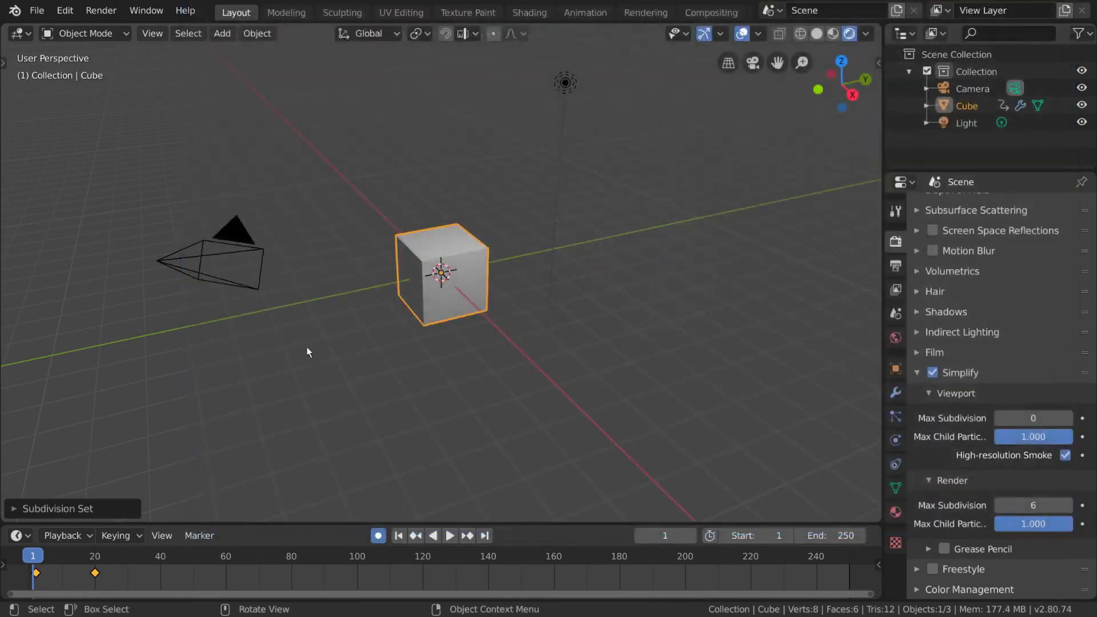
{"action": "left_click", "coordinate": [966, 373]}
Expand the Freestyle settings and enable Freestyle, toggling it several times and leaving it on
{"action": "left_click", "coordinate": [917, 564]}
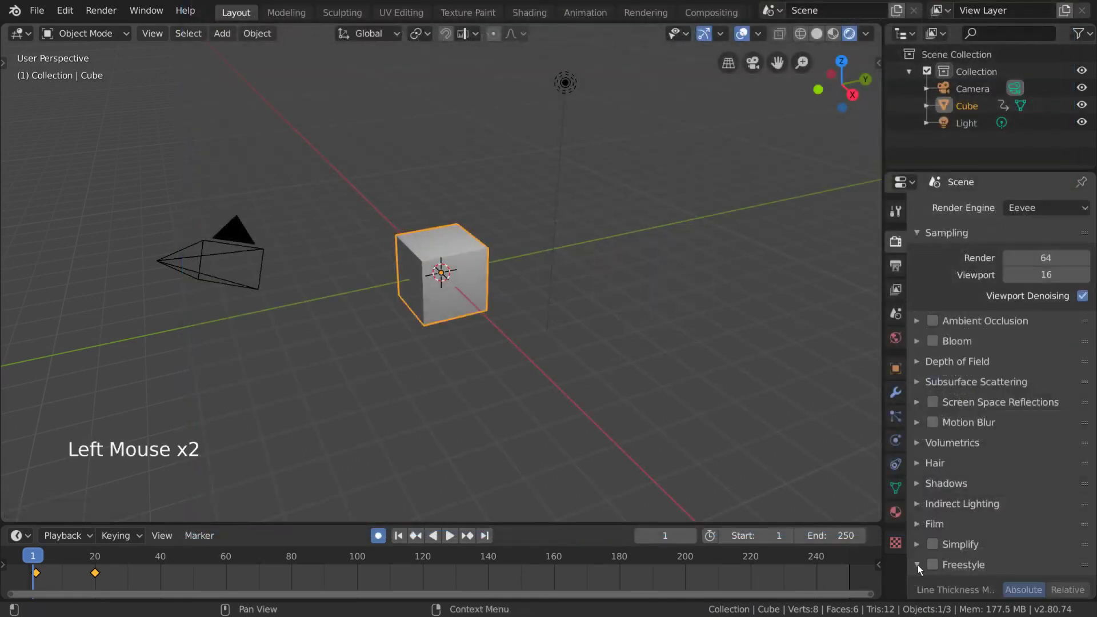
{"action": "scroll", "coordinate": [970, 537], "scroll_direction": "down", "scroll_amount": 6}
{"action": "left_click", "coordinate": [937, 522]}
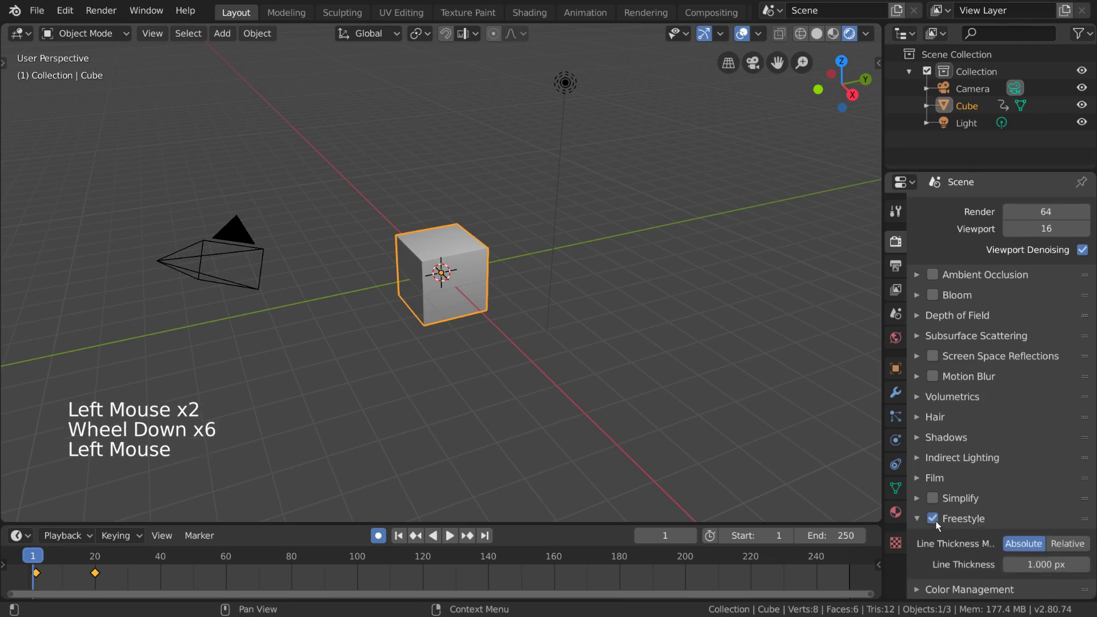
{"action": "left_click", "coordinate": [936, 522]}
{"action": "left_click", "coordinate": [936, 522]}
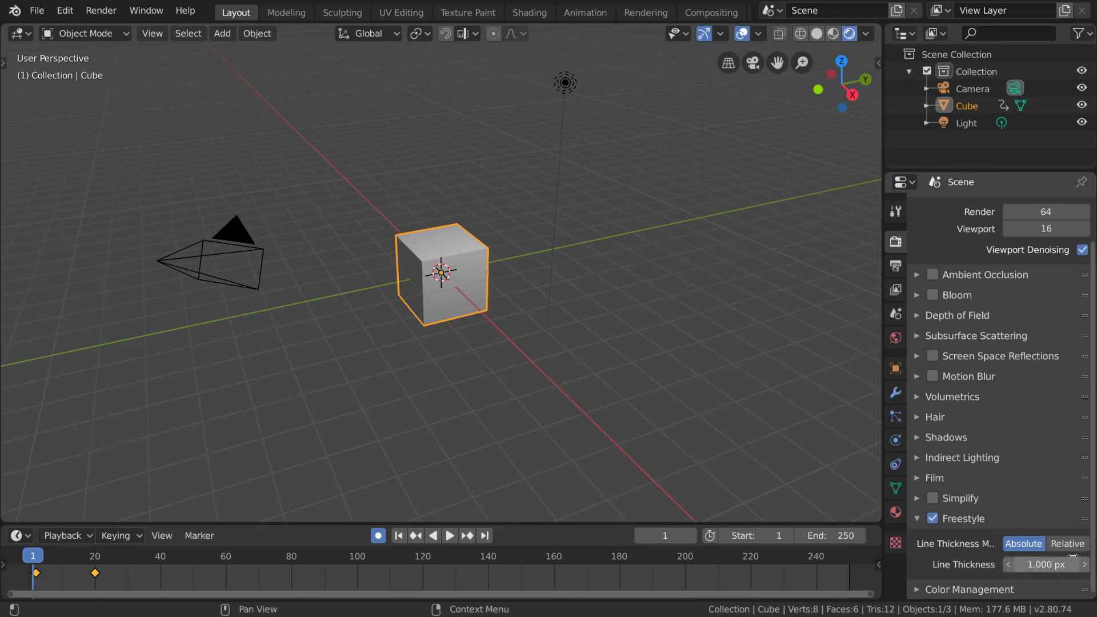
{"action": "left_click", "coordinate": [932, 518]}
{"action": "left_click", "coordinate": [932, 518]}
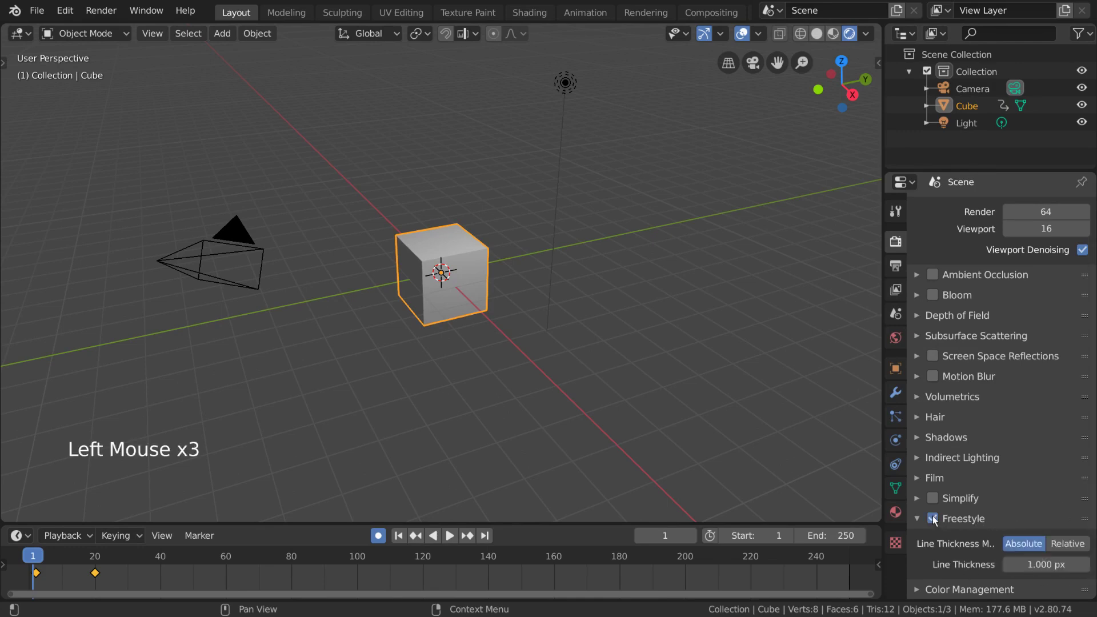
{"action": "left_click", "coordinate": [932, 518]}
{"action": "left_click", "coordinate": [932, 518]}
Examine the view layer's Freestyle line set and edge type options, and return to the render settings
{"action": "left_click", "coordinate": [898, 289]}
{"action": "scroll", "coordinate": [989, 427], "scroll_direction": "down", "scroll_amount": 14}
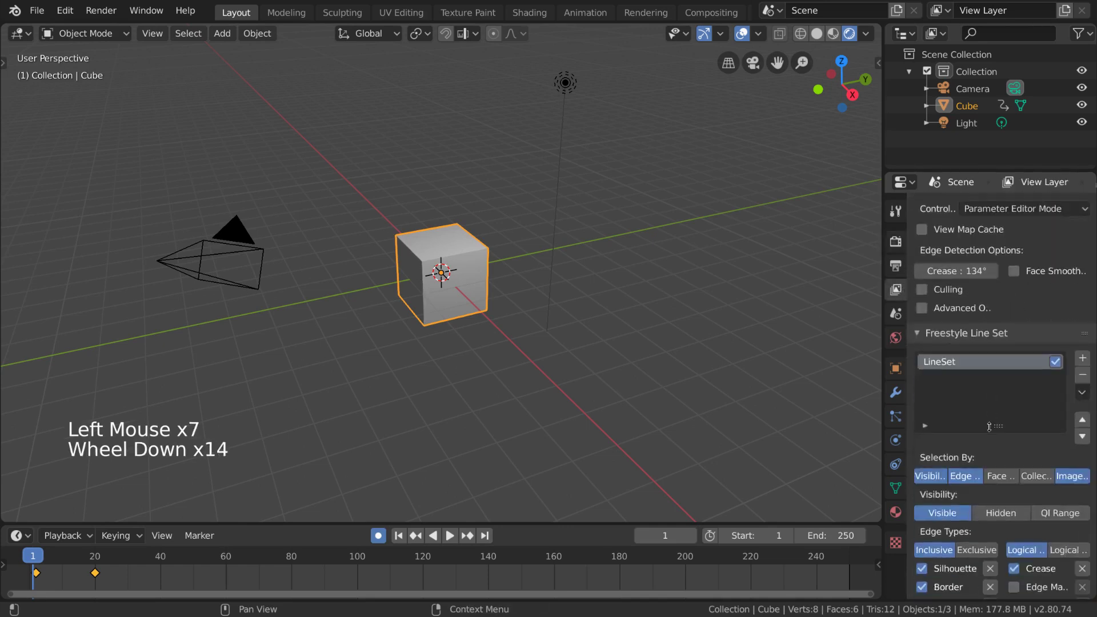
{"action": "scroll", "coordinate": [989, 427], "scroll_direction": "down", "scroll_amount": 11}
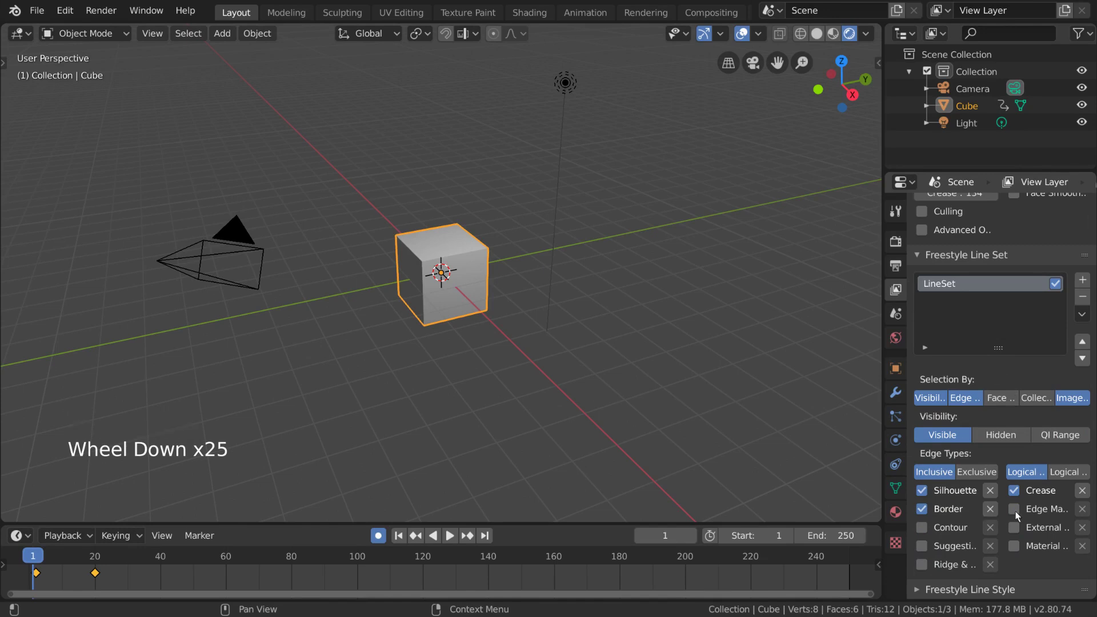
{"action": "left_click", "coordinate": [895, 241]}
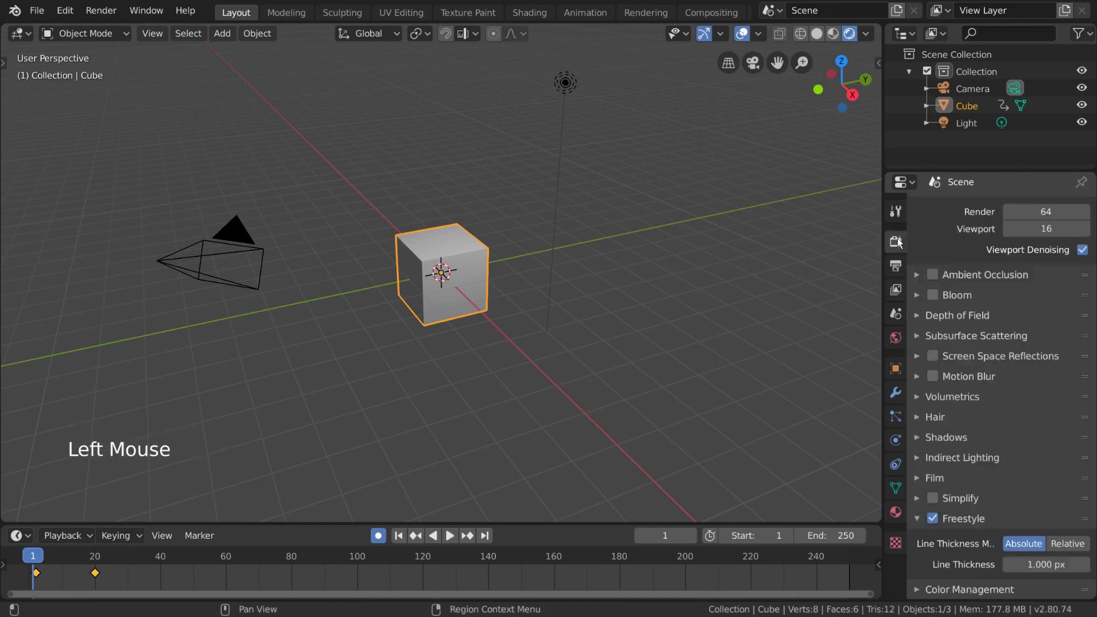
Disable Freestyle, collapse its section, and expand the Color Management settings
{"action": "left_click", "coordinate": [933, 518]}
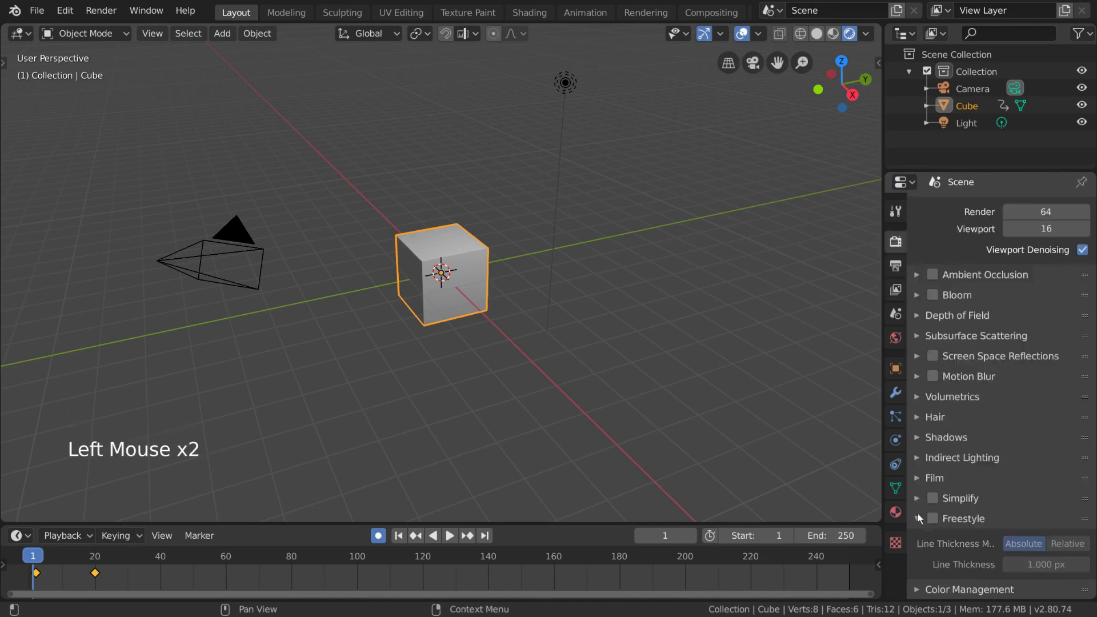
{"action": "left_click", "coordinate": [918, 517]}
{"action": "left_click", "coordinate": [916, 583]}
{"action": "scroll", "coordinate": [916, 582], "scroll_direction": "down", "scroll_amount": 14}
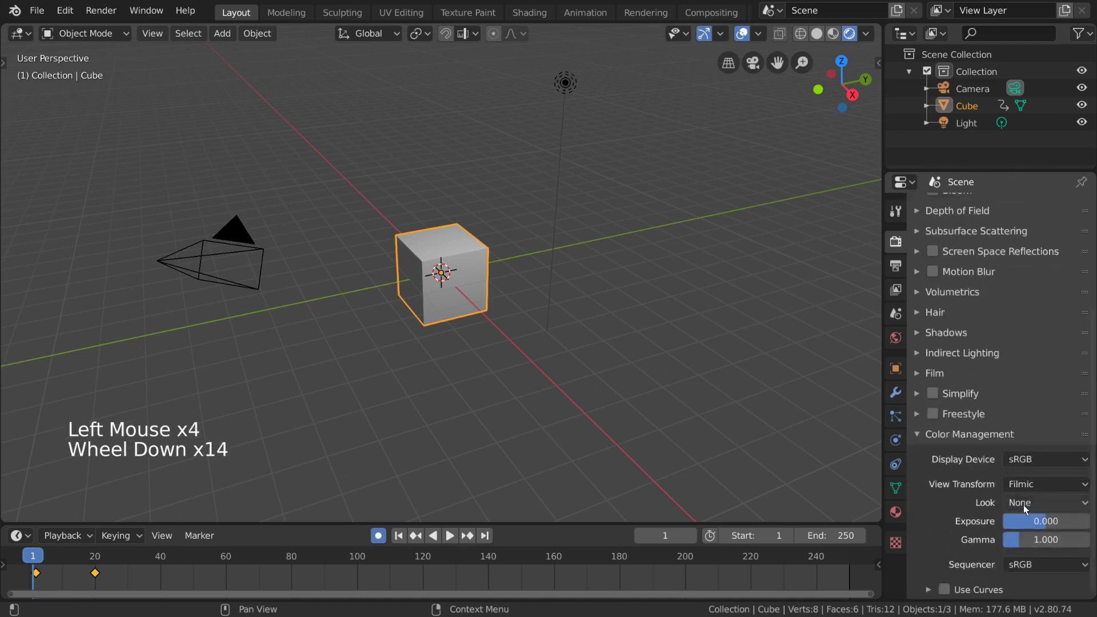
Try the Standard view transform in Color Management and set it back to Filmic
{"action": "left_click", "coordinate": [1053, 484]}
{"action": "left_click", "coordinate": [1036, 464]}
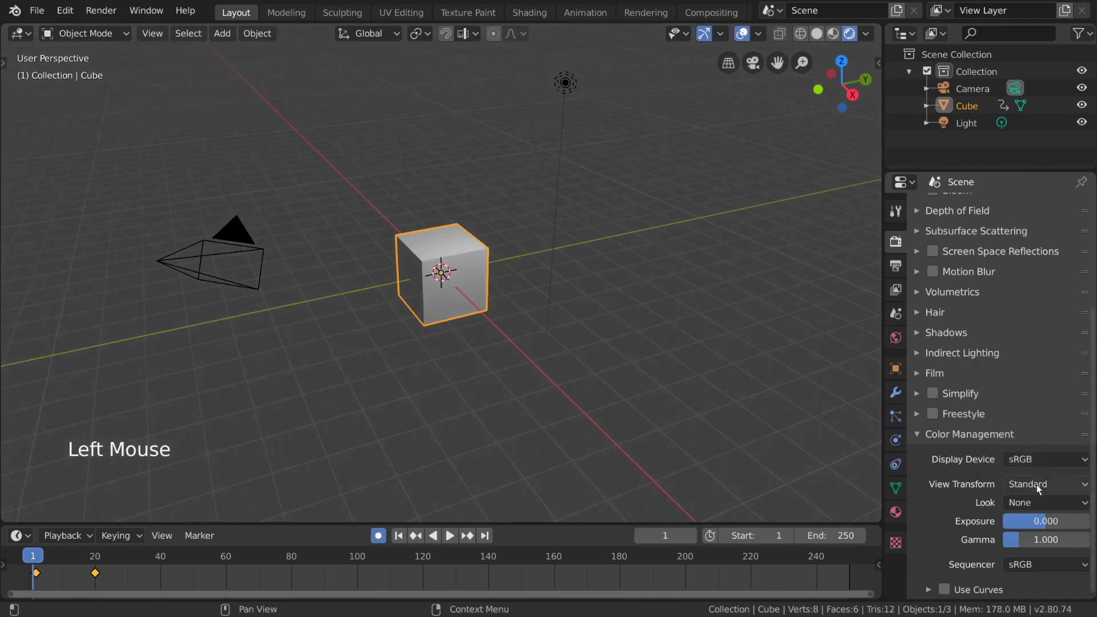
{"action": "left_click", "coordinate": [1036, 485]}
{"action": "left_click", "coordinate": [1034, 447]}
Try the Very High Contrast look in Color Management and set it back to None
{"action": "left_click", "coordinate": [1033, 503]}
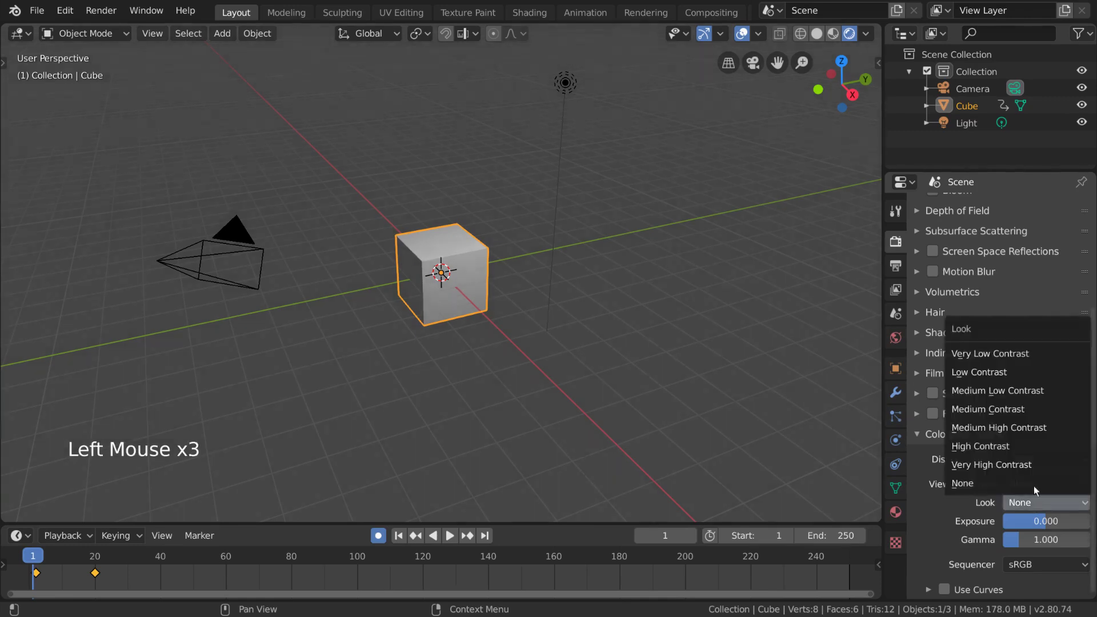
{"action": "left_click", "coordinate": [1034, 461]}
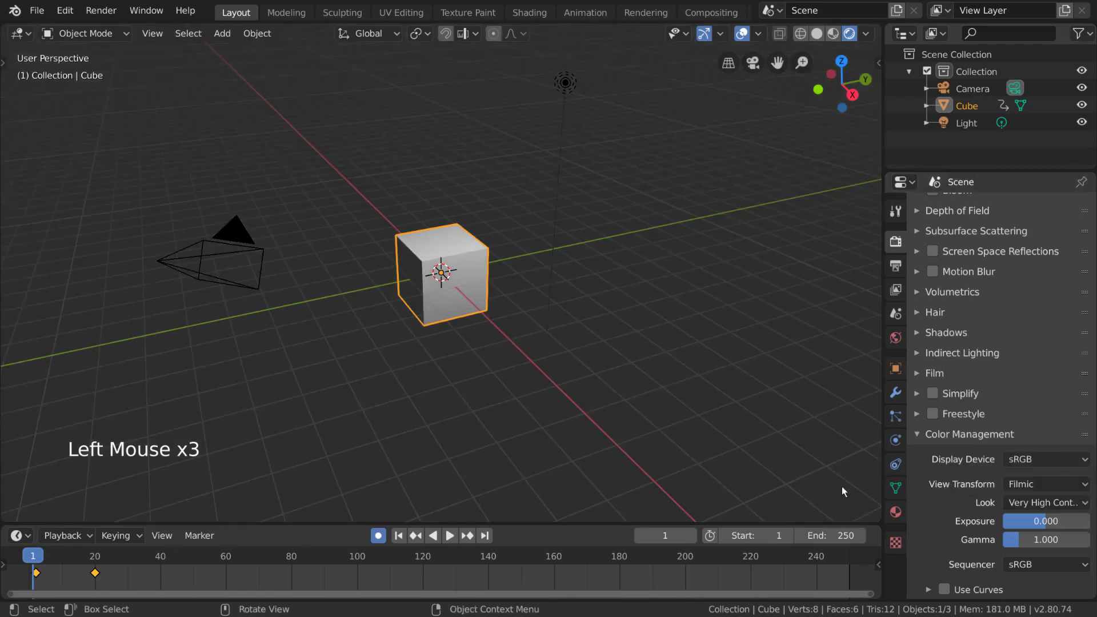
{"action": "left_click", "coordinate": [1034, 503]}
{"action": "left_click", "coordinate": [1035, 486]}
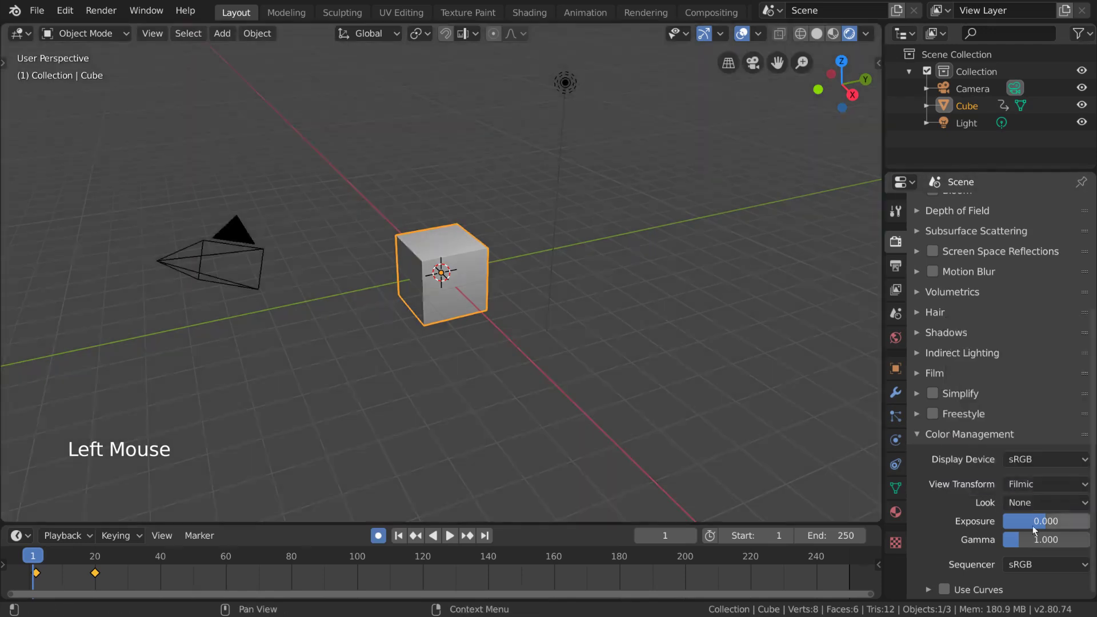
Collapse the Color Management settings and switch the render engine to Cycles
{"action": "left_click", "coordinate": [1032, 563]}
{"action": "left_click", "coordinate": [934, 435]}
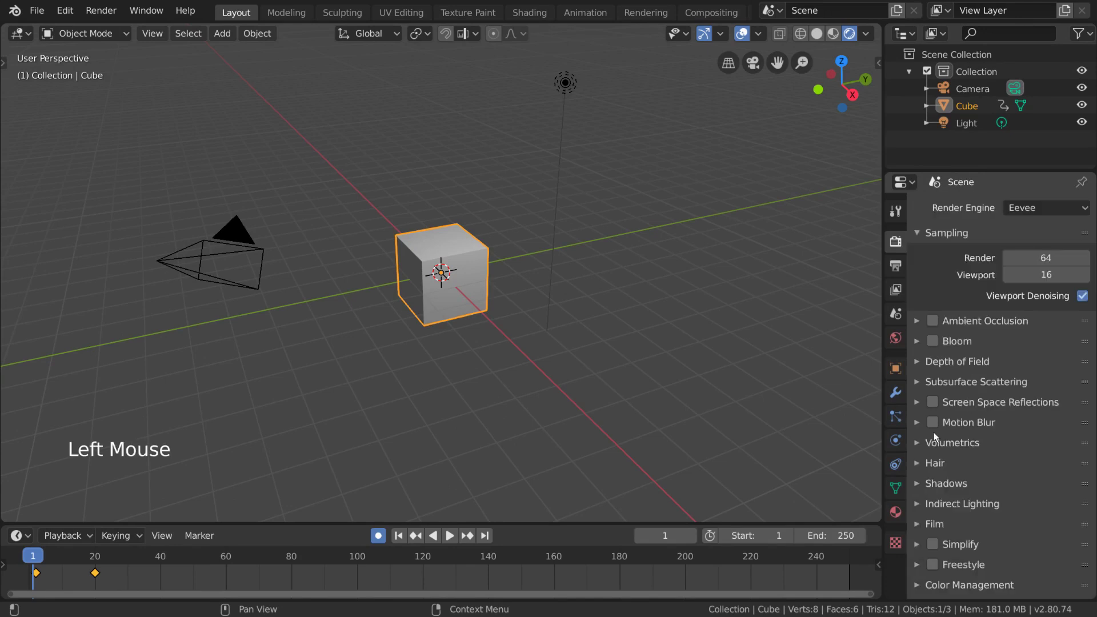
{"action": "scroll", "coordinate": [1029, 304], "scroll_direction": "up", "scroll_amount": 5}
{"action": "left_click", "coordinate": [1045, 196]}
{"action": "left_click", "coordinate": [1045, 208]}
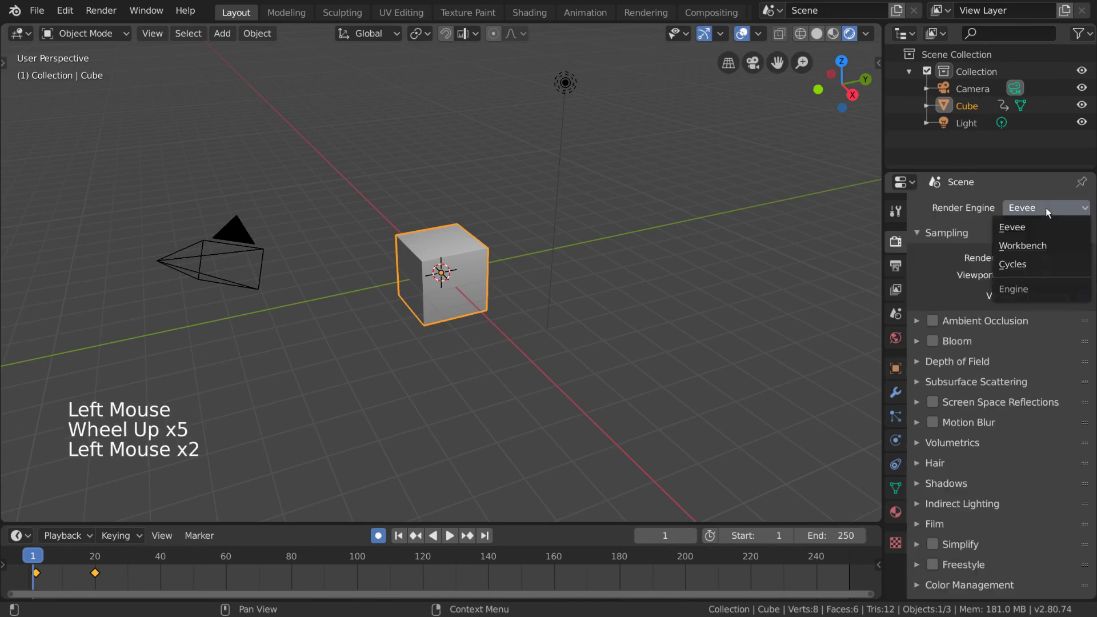
{"action": "left_click", "coordinate": [1039, 262]}
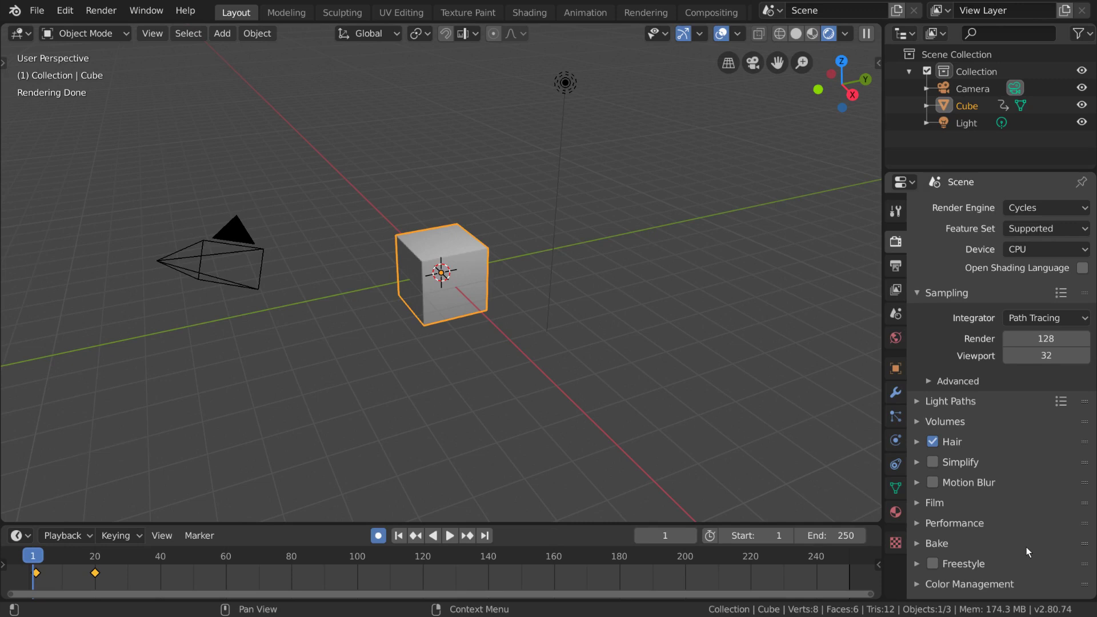
Switch the Cycles render device between CPU and GPU Compute several times, leaving it on GPU Compute
{"action": "left_click", "coordinate": [1056, 250]}
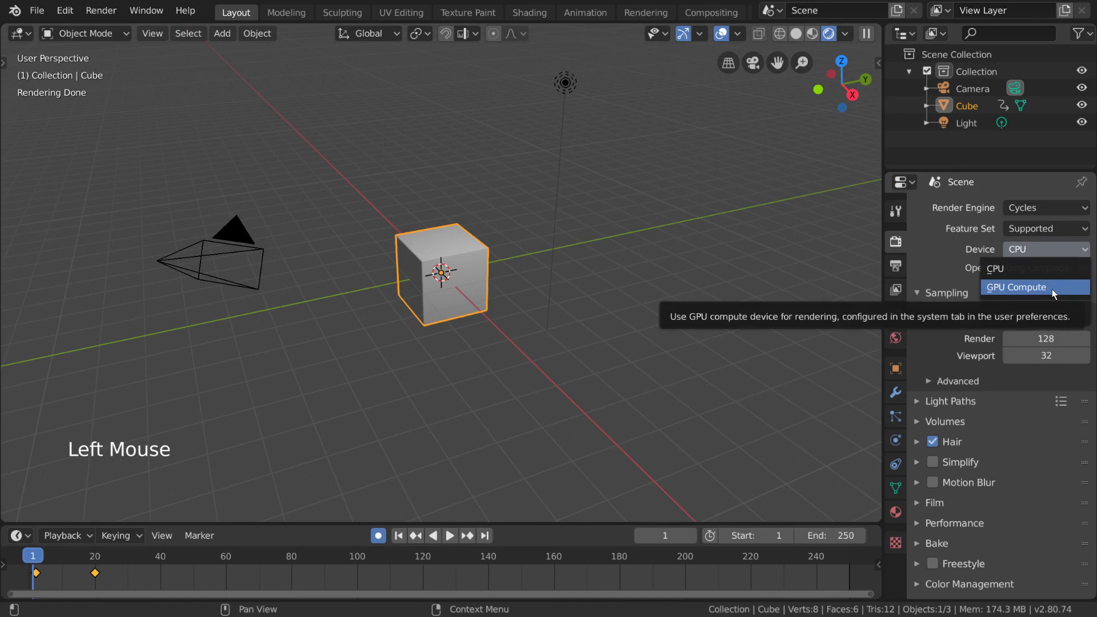
{"action": "left_click", "coordinate": [1051, 289]}
{"action": "left_click", "coordinate": [1041, 249]}
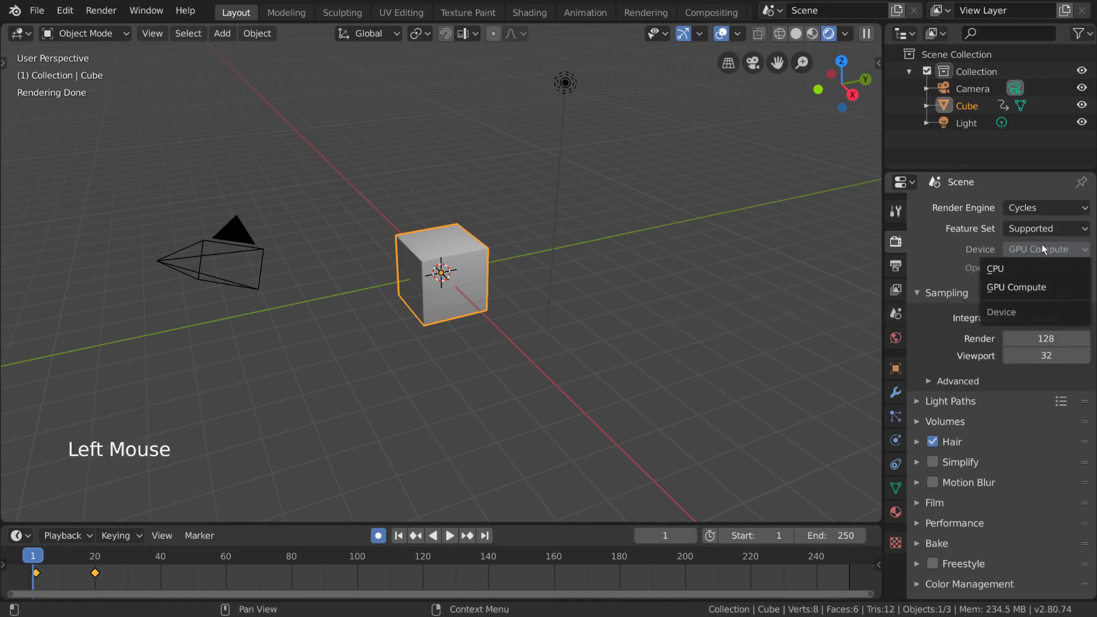
{"action": "left_click", "coordinate": [1040, 265]}
{"action": "left_click", "coordinate": [1054, 248]}
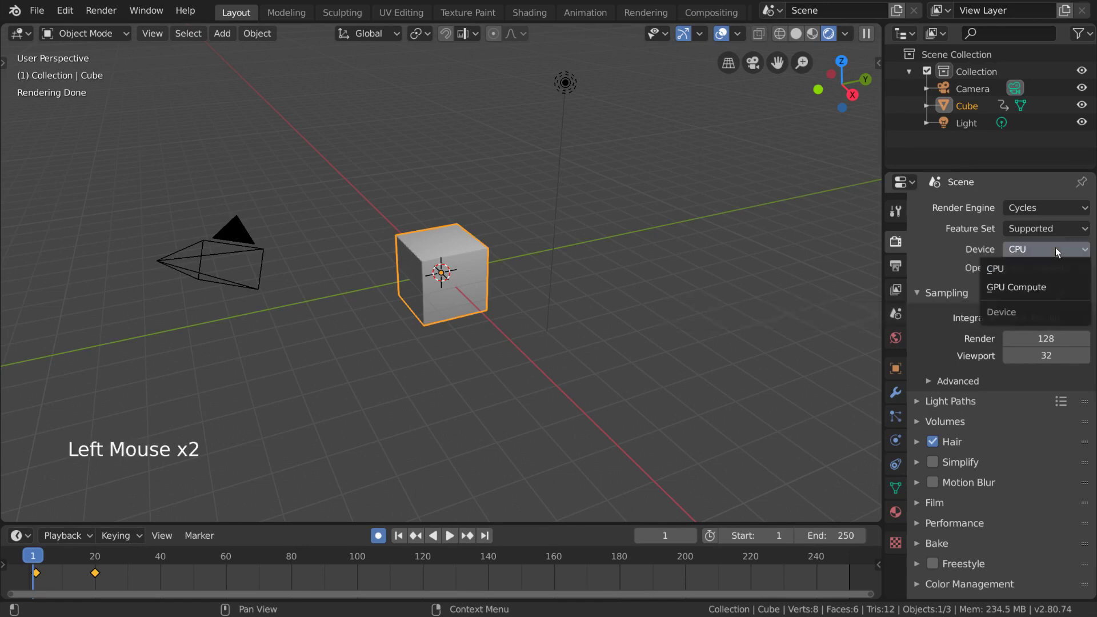
{"action": "left_click", "coordinate": [1046, 283]}
{"action": "left_click", "coordinate": [1053, 248]}
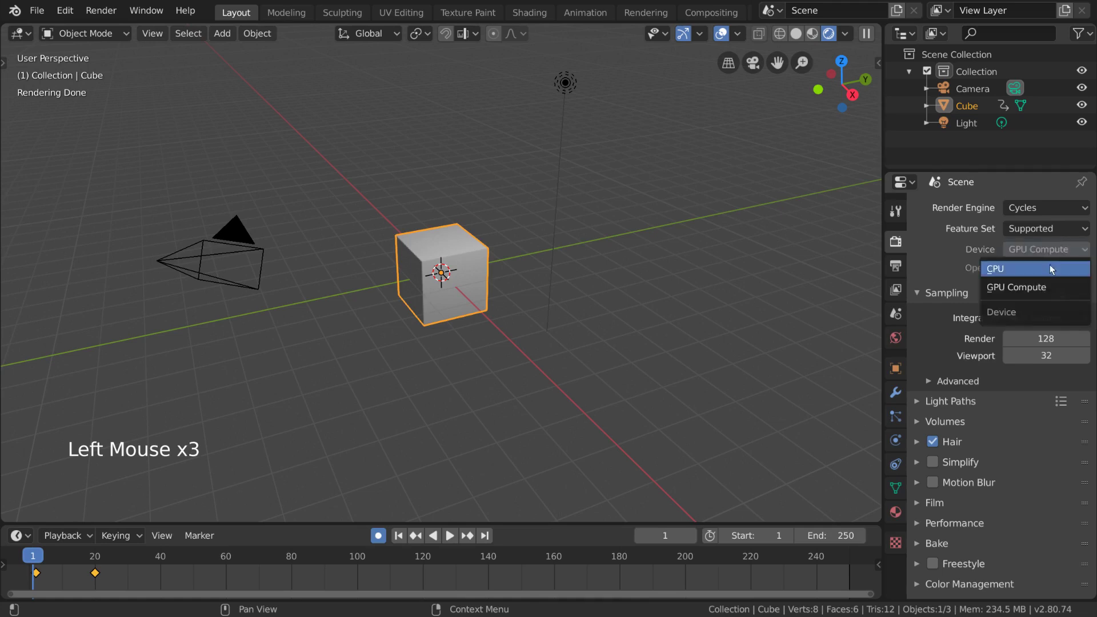
{"action": "left_click", "coordinate": [1050, 266]}
{"action": "left_click_drag", "start_coordinate": [1033, 250], "coordinate": [1020, 286]}
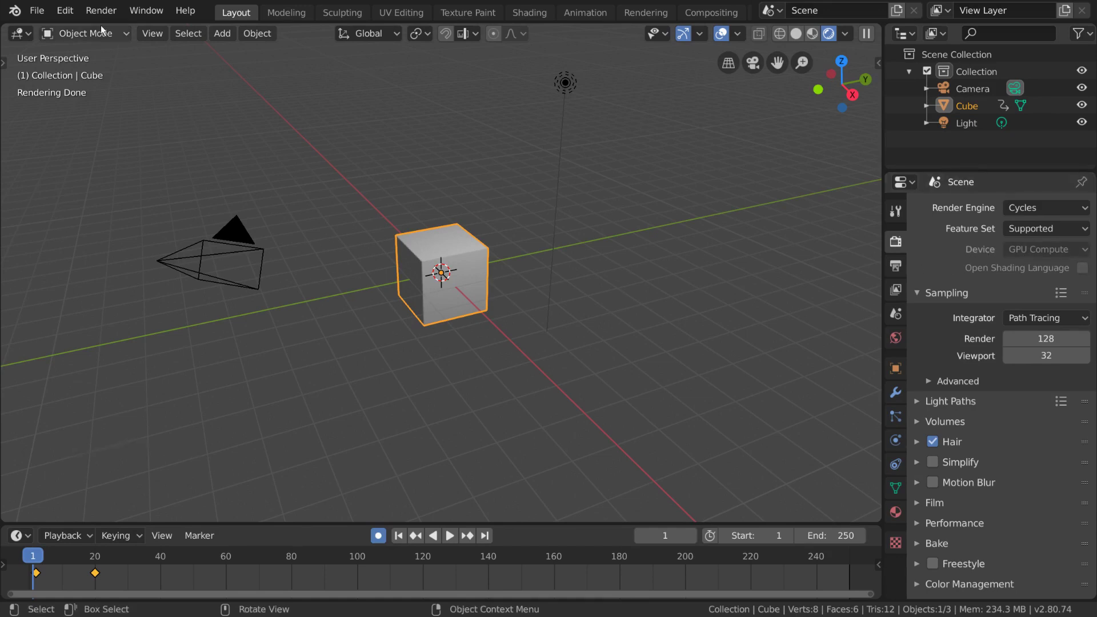
Set the Cycles render devices to CUDA in the System preferences and close the preferences window
{"action": "left_click", "coordinate": [71, 12]}
{"action": "left_click", "coordinate": [104, 238]}
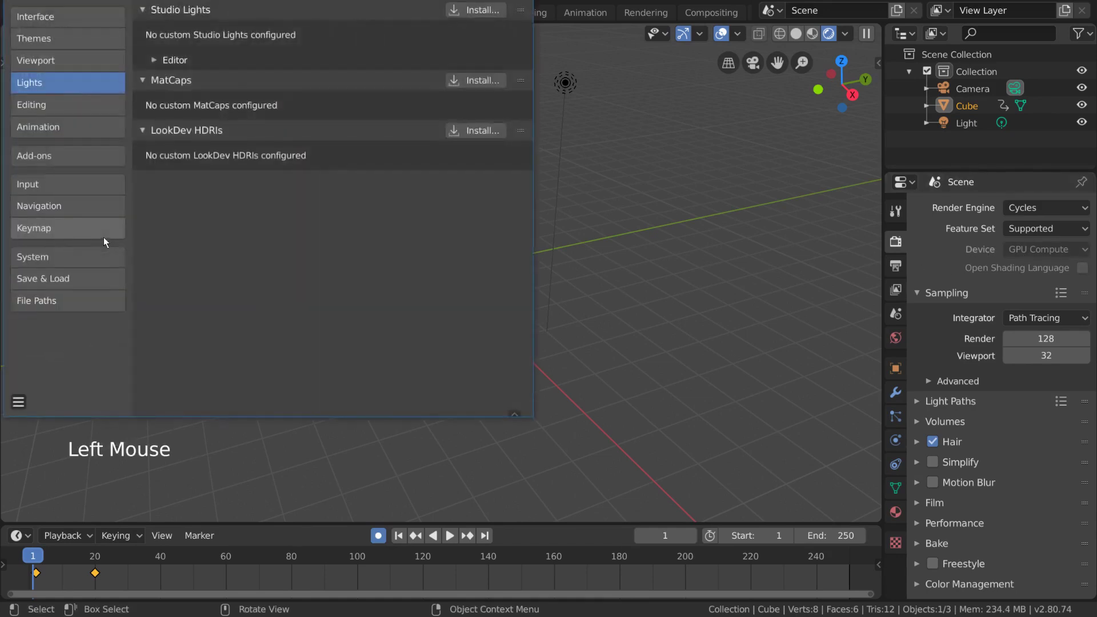
{"action": "left_click", "coordinate": [86, 255]}
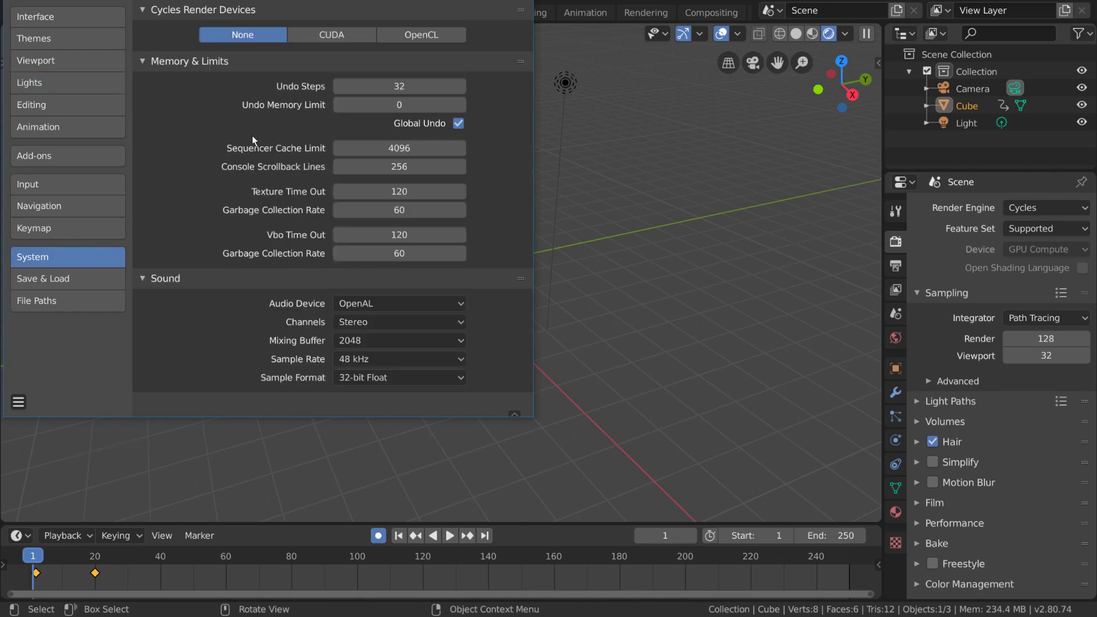
{"action": "left_click", "coordinate": [334, 37]}
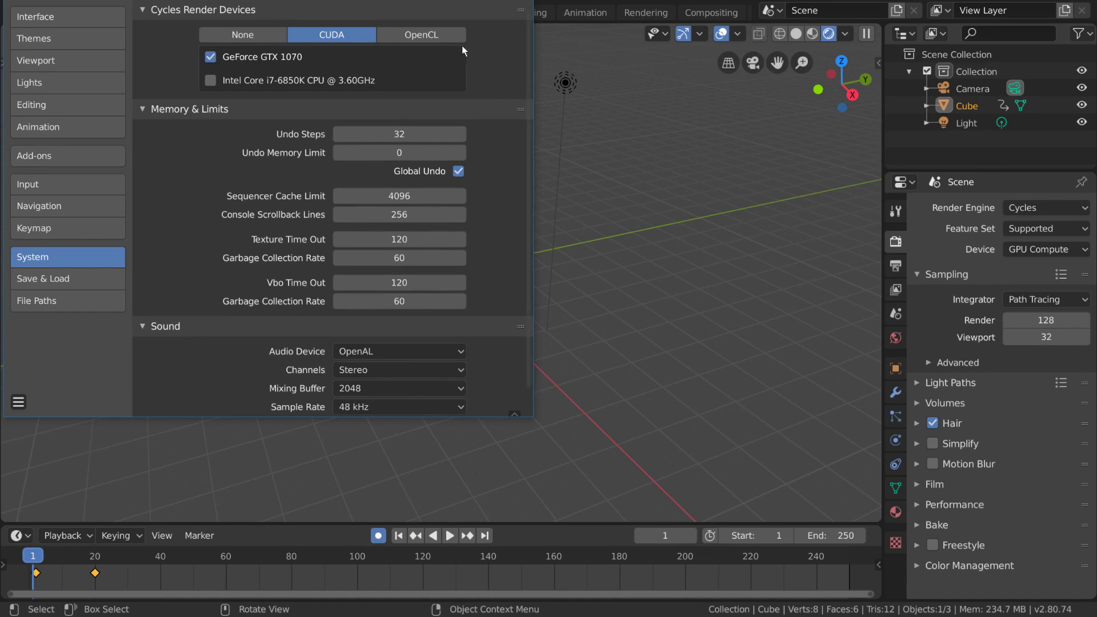
{"action": "left_click", "coordinate": [517, 1]}
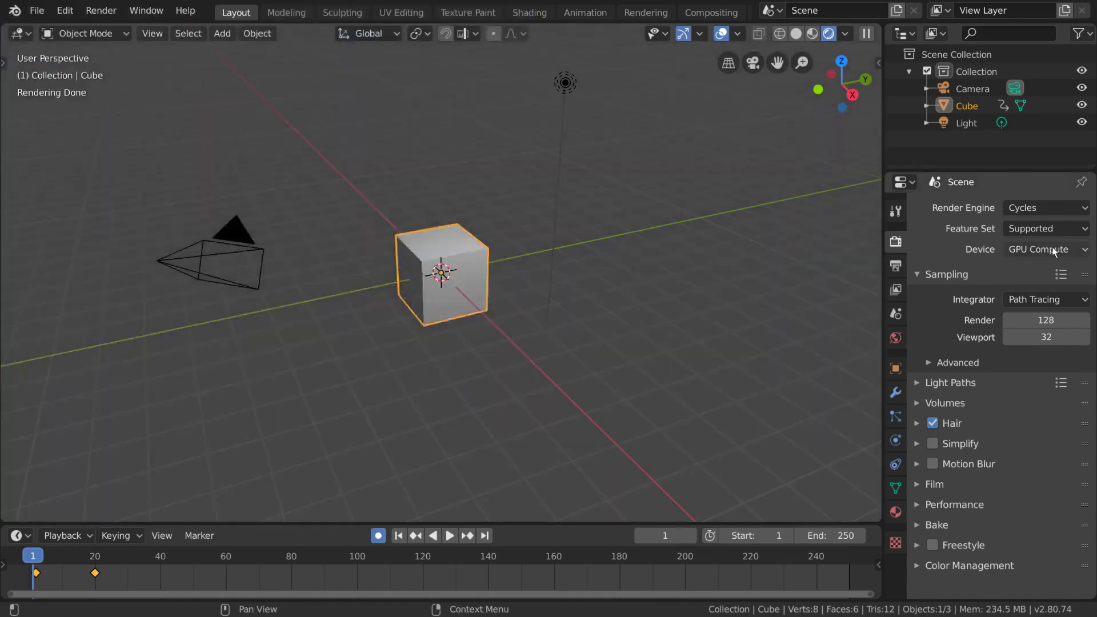
Switch the Cycles render device to CPU and back to GPU Compute
{"action": "left_click", "coordinate": [1052, 249]}
{"action": "left_click", "coordinate": [1026, 269]}
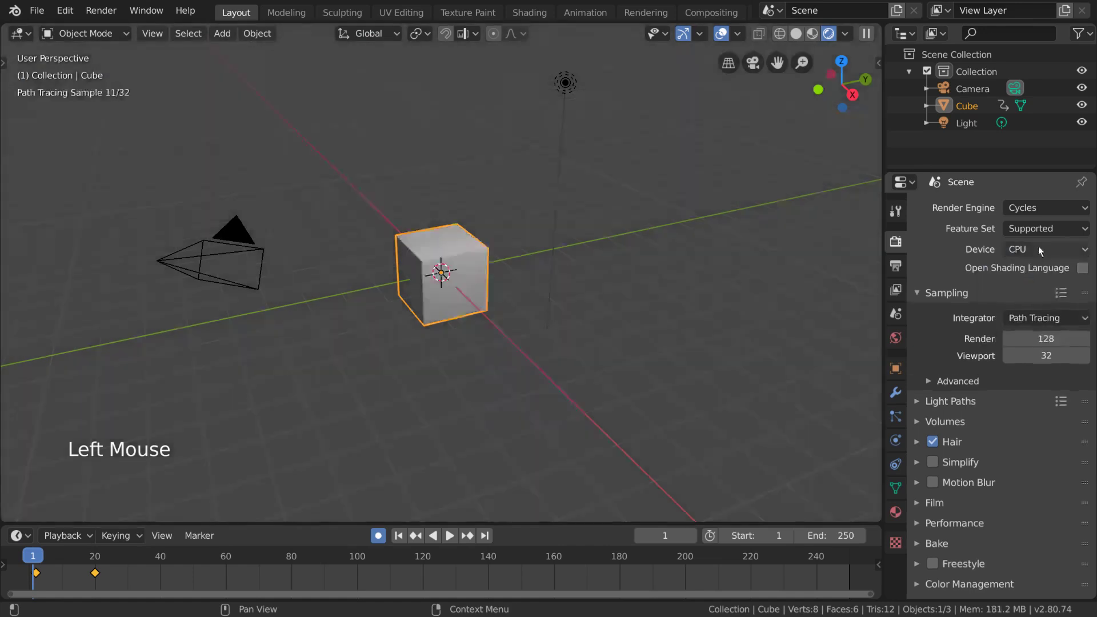
{"action": "left_click", "coordinate": [1038, 248]}
{"action": "left_click", "coordinate": [1023, 287]}
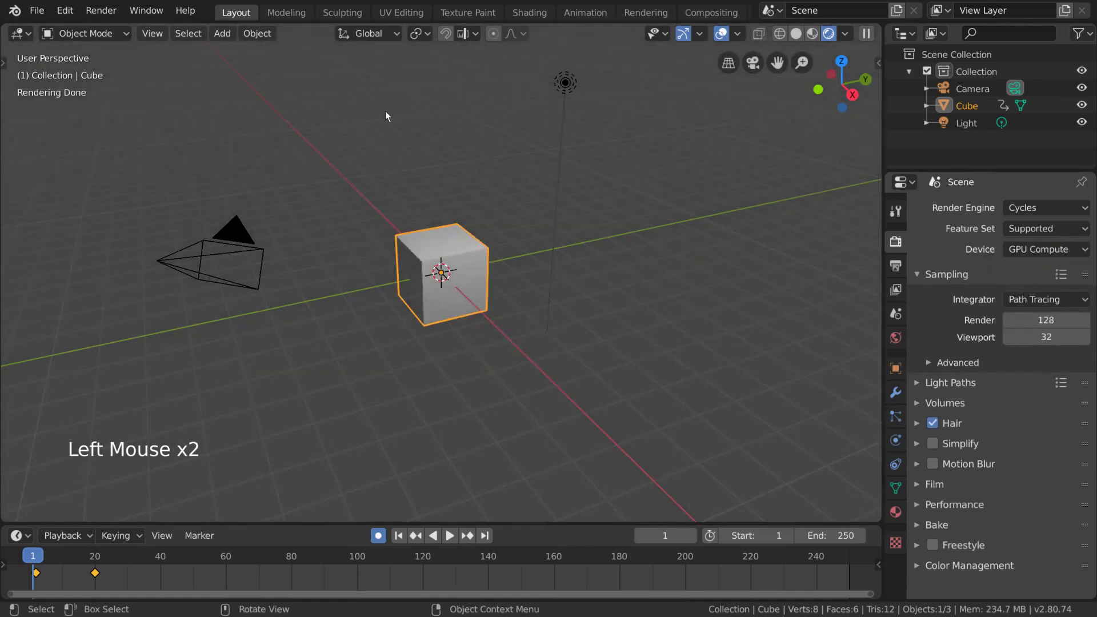
Examine the Light Paths settings for max bounces, clamping and caustics, and collapse the section again
{"action": "left_click", "coordinate": [948, 363]}
{"action": "left_click", "coordinate": [958, 362]}
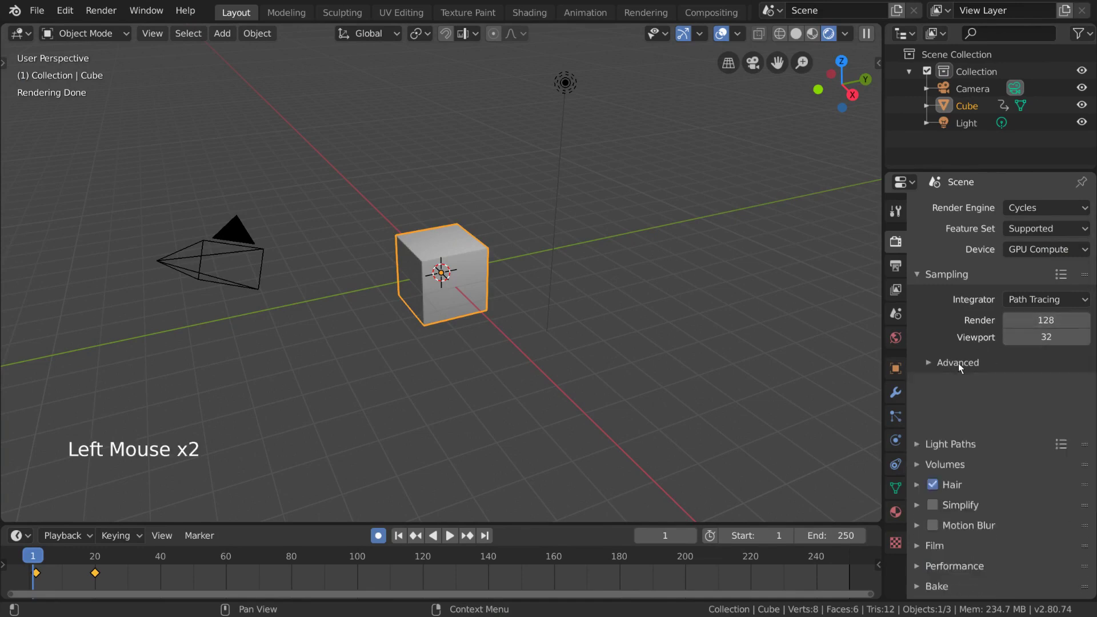
{"action": "left_click", "coordinate": [959, 383]}
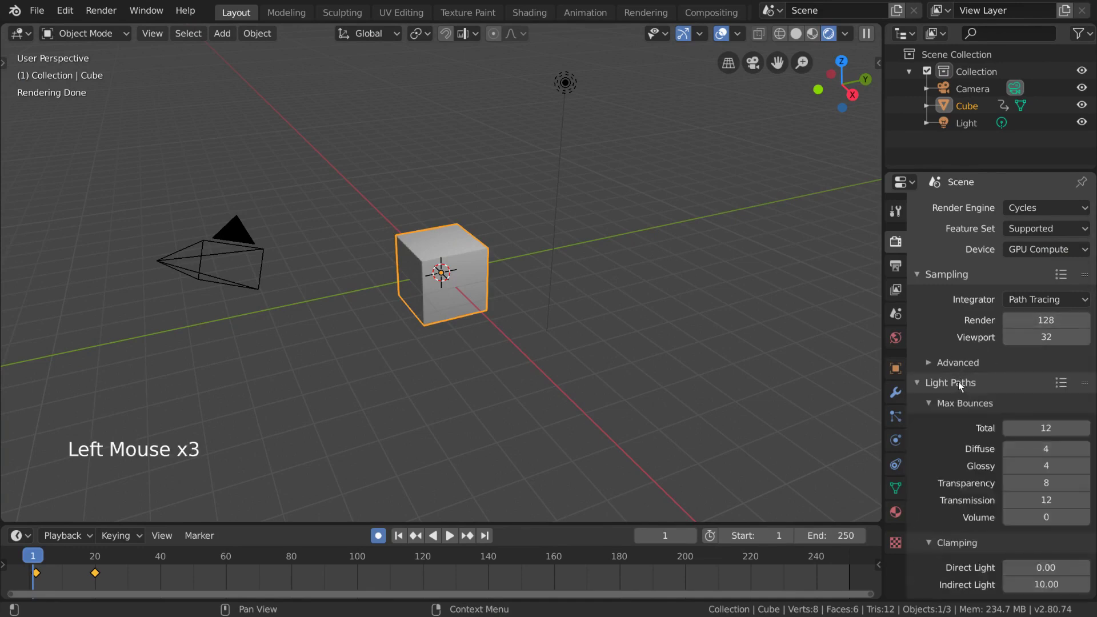
{"action": "scroll", "coordinate": [972, 366], "scroll_direction": "down", "scroll_amount": 3}
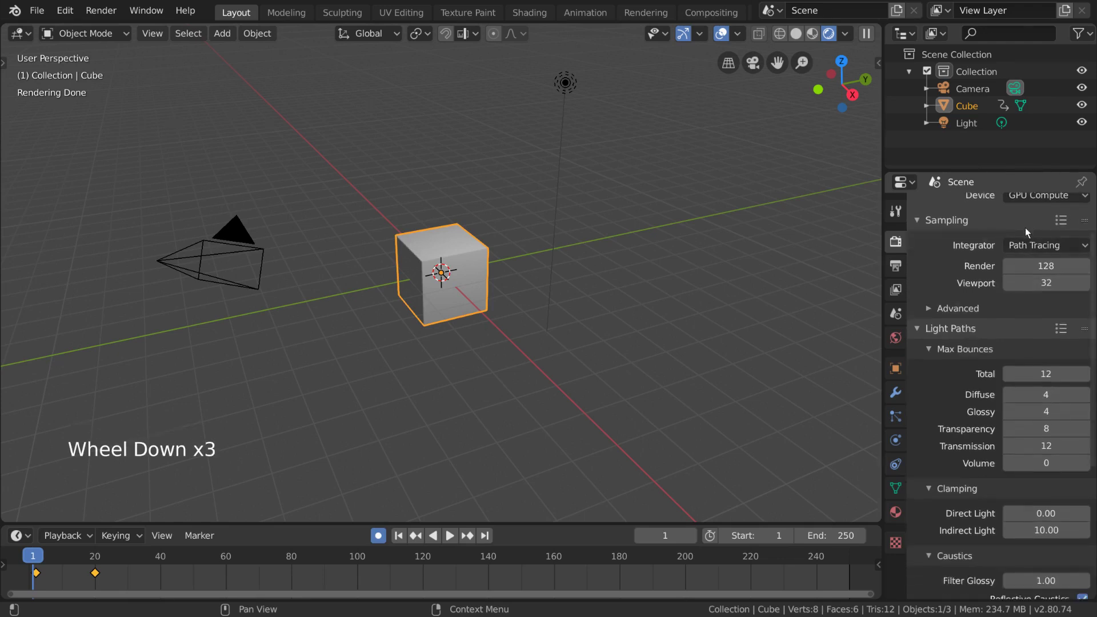
{"action": "scroll", "coordinate": [1024, 229], "scroll_direction": "down", "scroll_amount": 5}
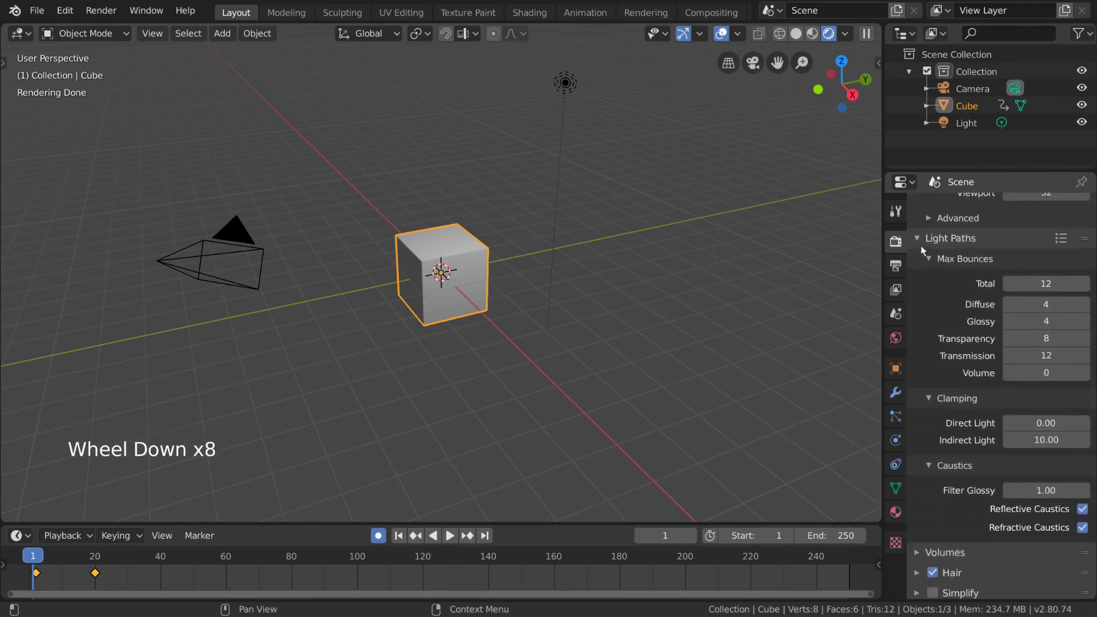
{"action": "left_click", "coordinate": [921, 246]}
Expand the Volumes and Hair sections to examine their Cycles settings, and collapse both again
{"action": "left_click", "coordinate": [961, 403]}
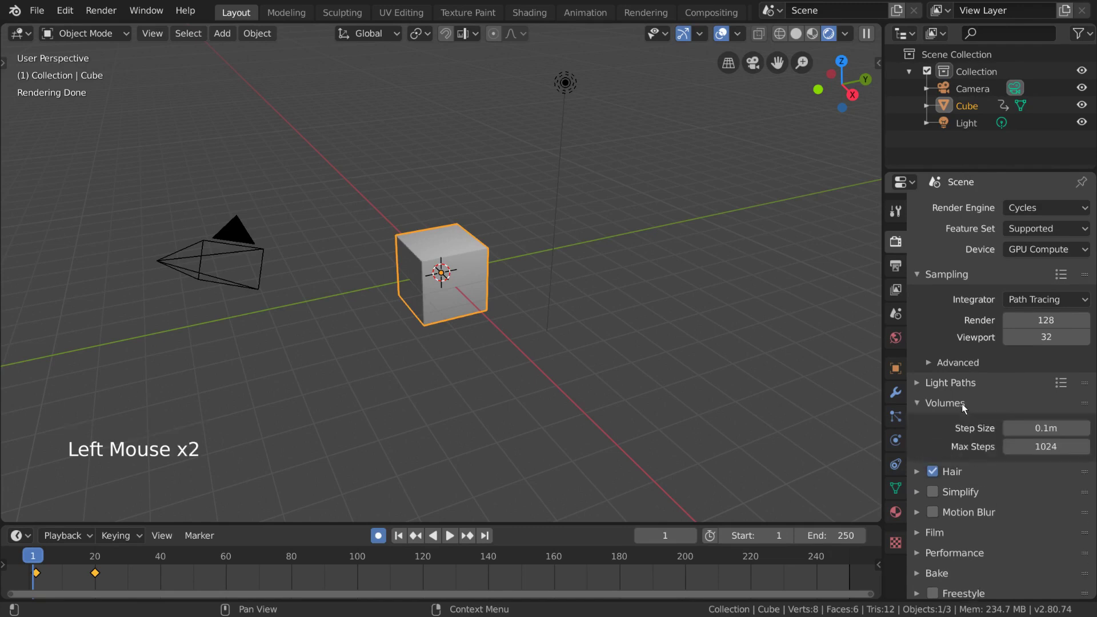
{"action": "left_click", "coordinate": [962, 469]}
{"action": "scroll", "coordinate": [955, 444], "scroll_direction": "down", "scroll_amount": 5}
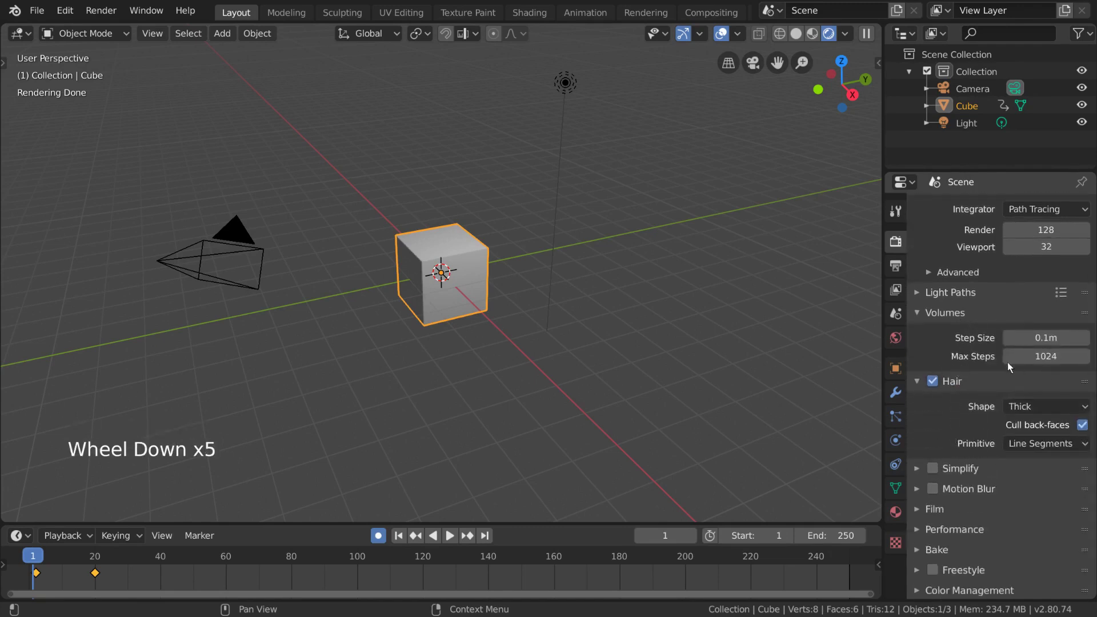
{"action": "left_click", "coordinate": [956, 313]}
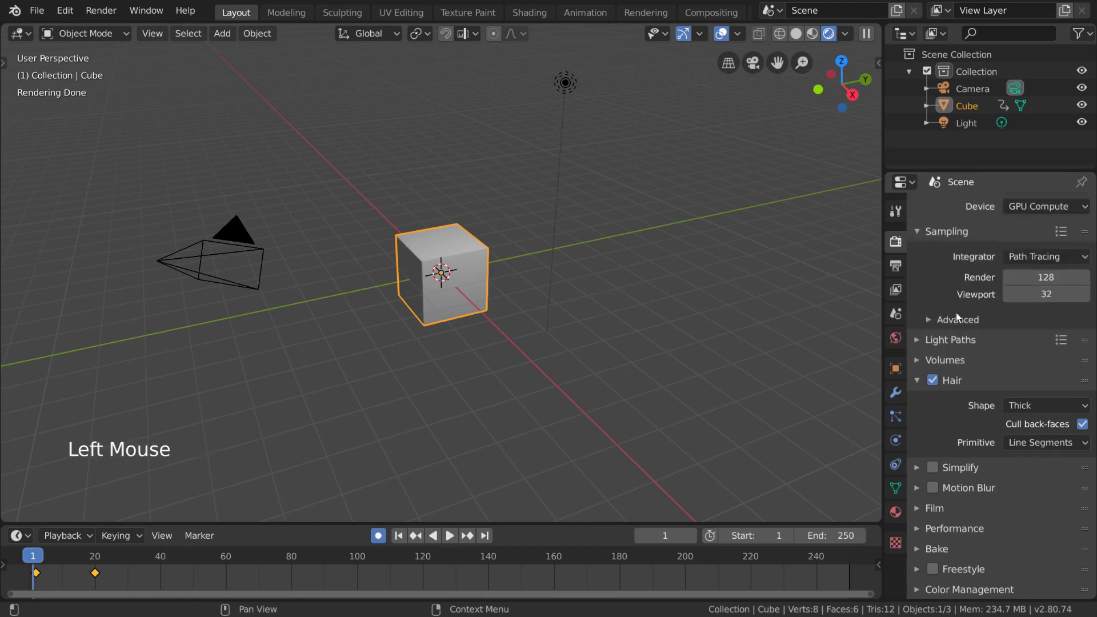
{"action": "left_click", "coordinate": [961, 382]}
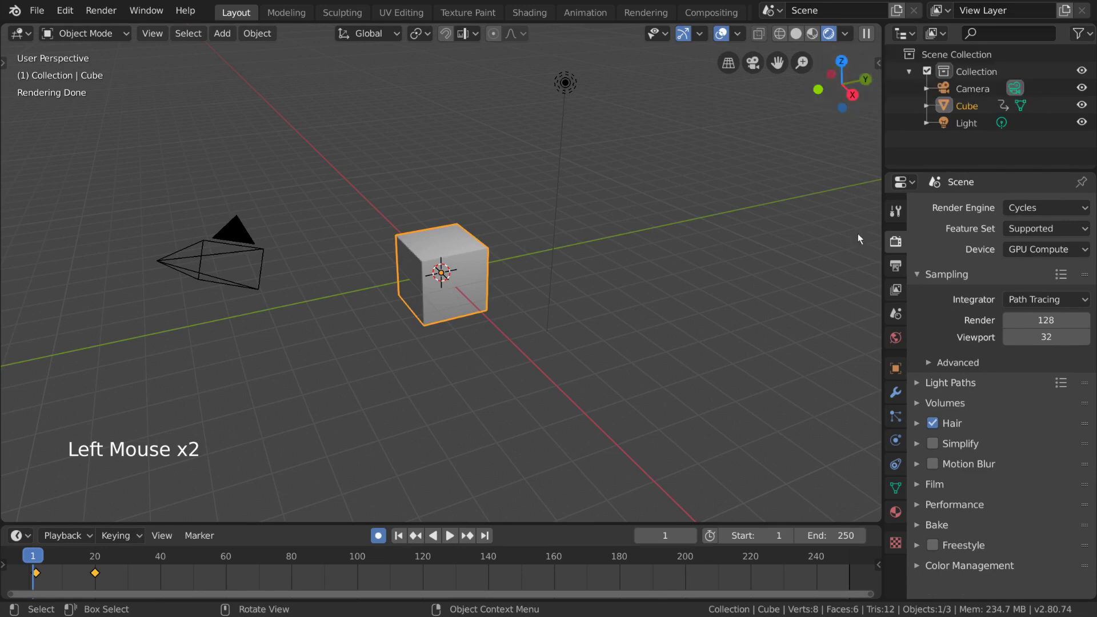
Expand and enable Motion Blur, and play the animation up to frame 16
{"action": "left_click", "coordinate": [974, 463]}
{"action": "scroll", "coordinate": [974, 461], "scroll_direction": "down", "scroll_amount": 5}
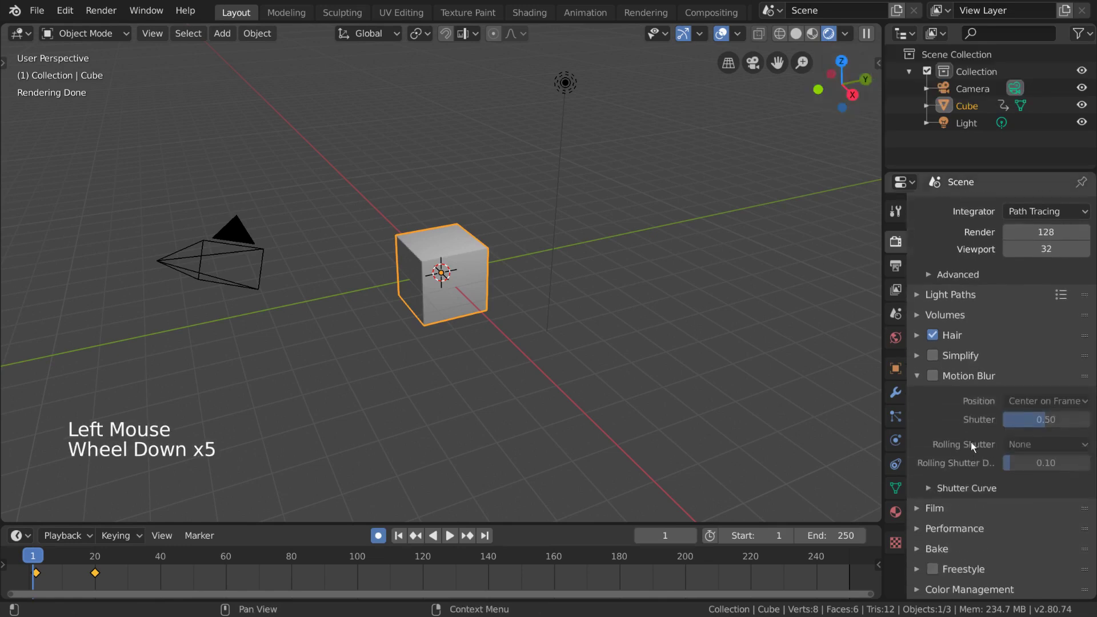
{"action": "left_click", "coordinate": [937, 375]}
{"action": "key", "text": "space"}
{"action": "key", "text": "space"}
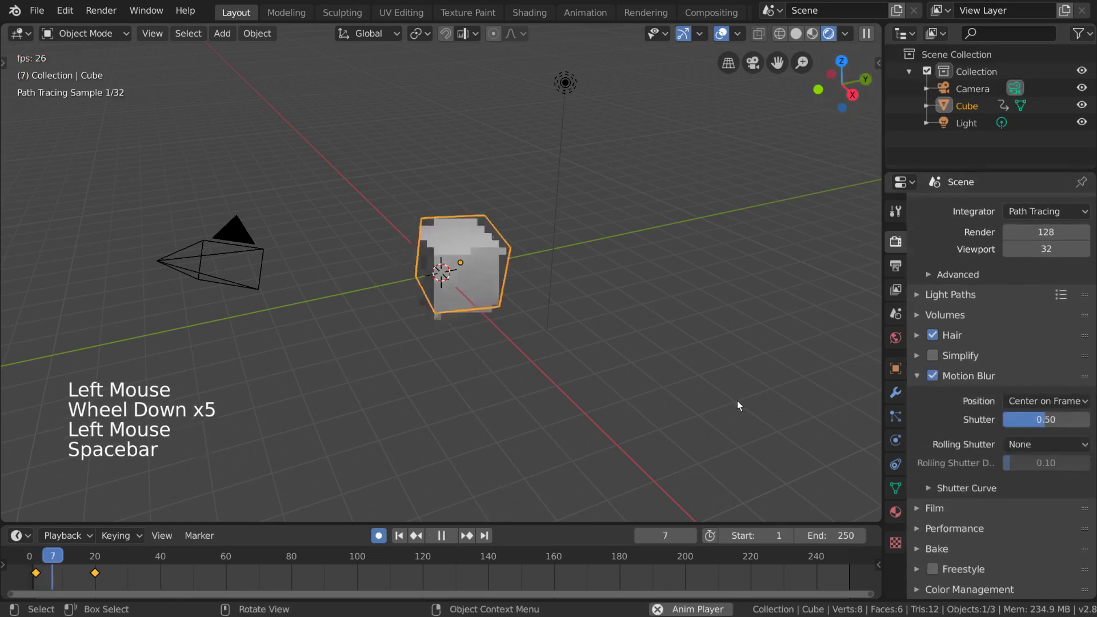
Render the current frame with Cycles, examine the motion blur on the cube up close, and close the render
{"action": "key", "text": "F12"}
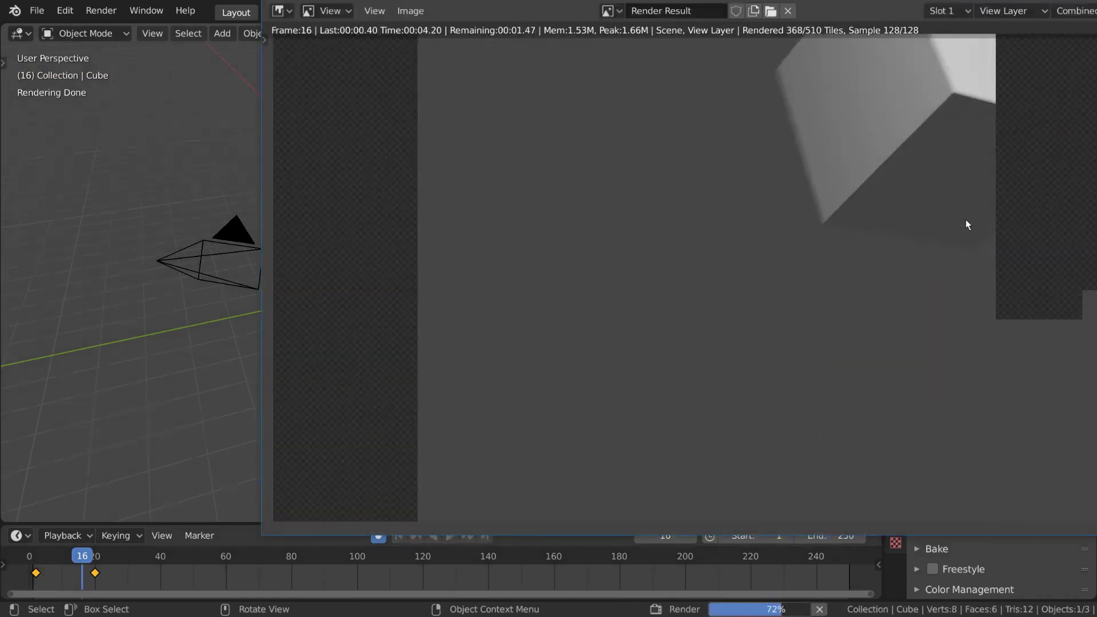
{"action": "middle_click_drag", "start_coordinate": [970, 165], "coordinate": [844, 300]}
{"action": "scroll", "coordinate": [727, 283], "scroll_direction": "up", "scroll_amount": 4}
{"action": "key", "text": "Escape"}
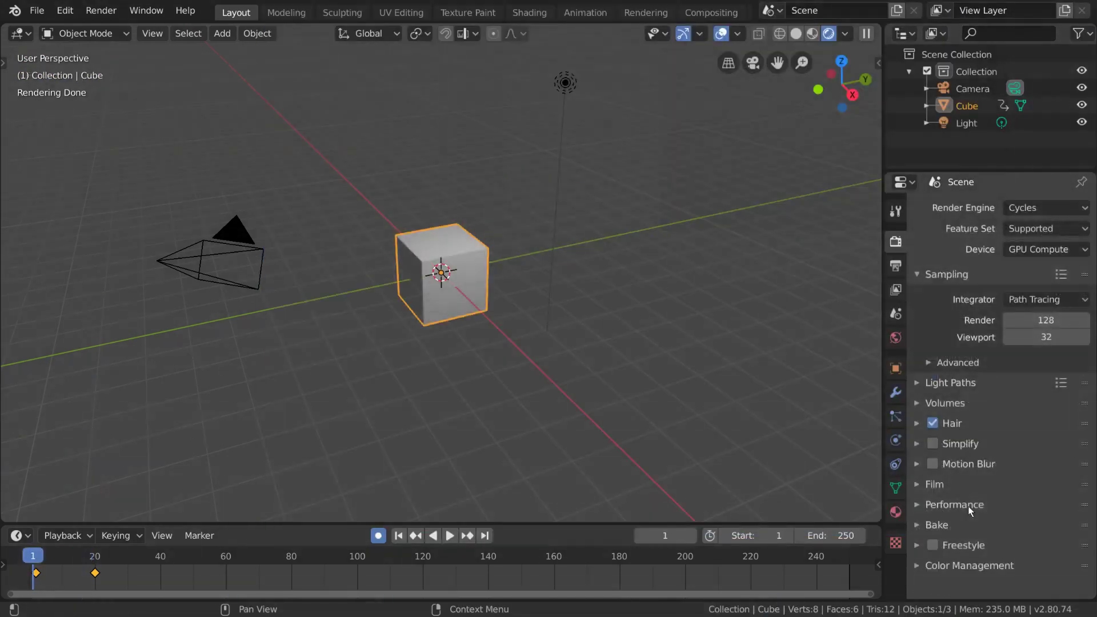
Expand the Performance section and examine its threads, tiles and acceleration structure settings
{"action": "left_click", "coordinate": [968, 506]}
{"action": "scroll", "coordinate": [999, 416], "scroll_direction": "down", "scroll_amount": 13}
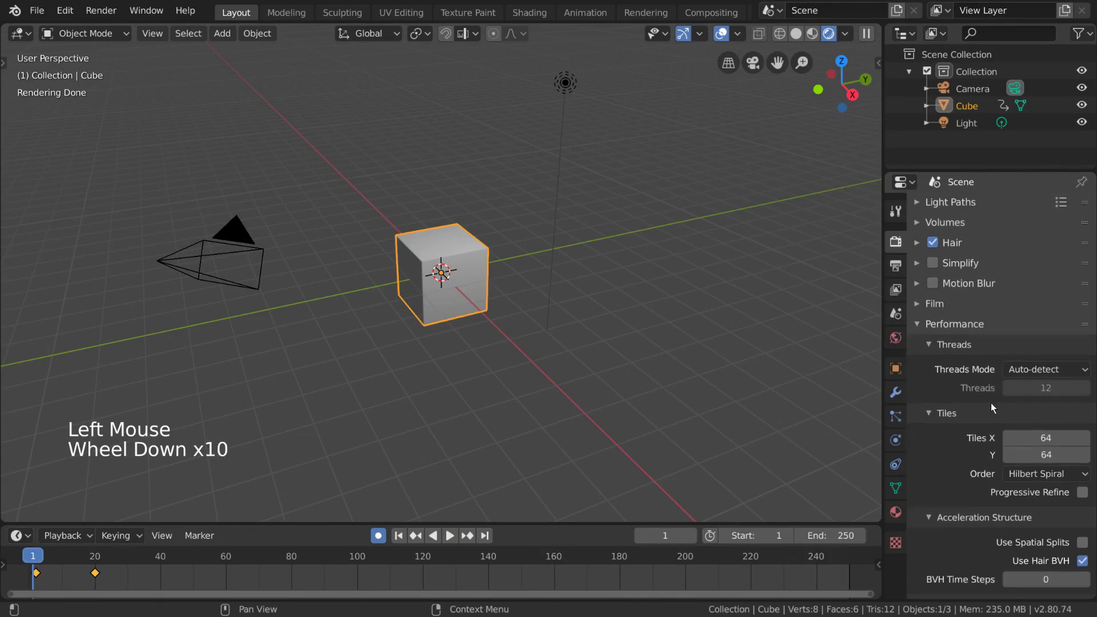
{"action": "scroll", "coordinate": [1028, 448], "scroll_direction": "up", "scroll_amount": 13}
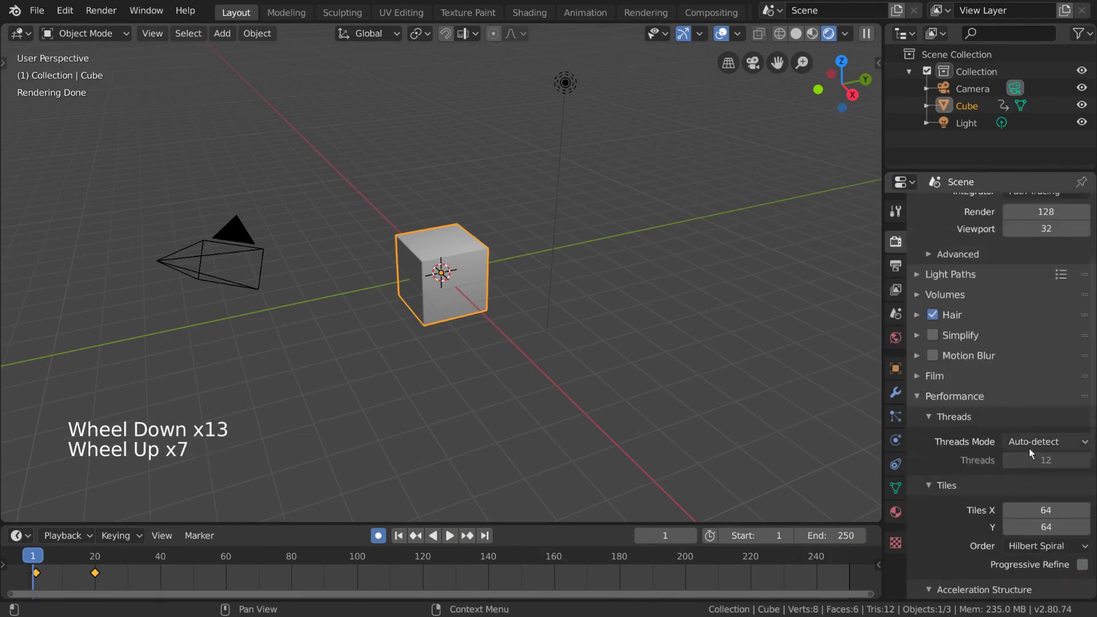
Set the render device to CPU and run a test render of frame 1 with 64 by 64 tiles, closing it partway
{"action": "left_click", "coordinate": [1050, 249]}
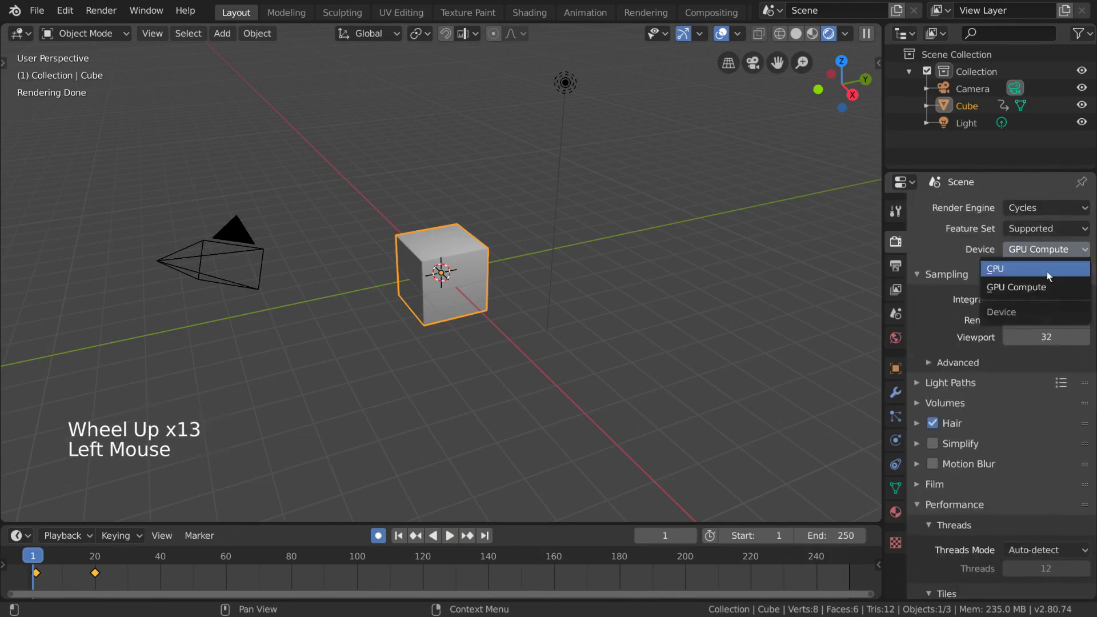
{"action": "left_click", "coordinate": [1046, 271]}
{"action": "scroll", "coordinate": [1022, 320], "scroll_direction": "down", "scroll_amount": 17}
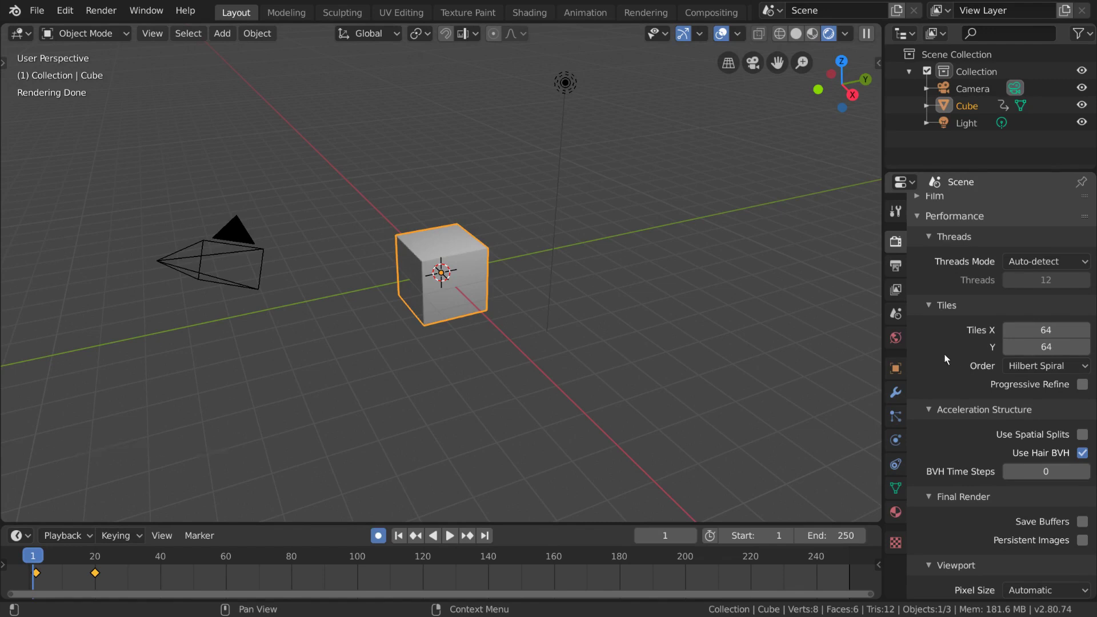
{"action": "key", "text": "F12"}
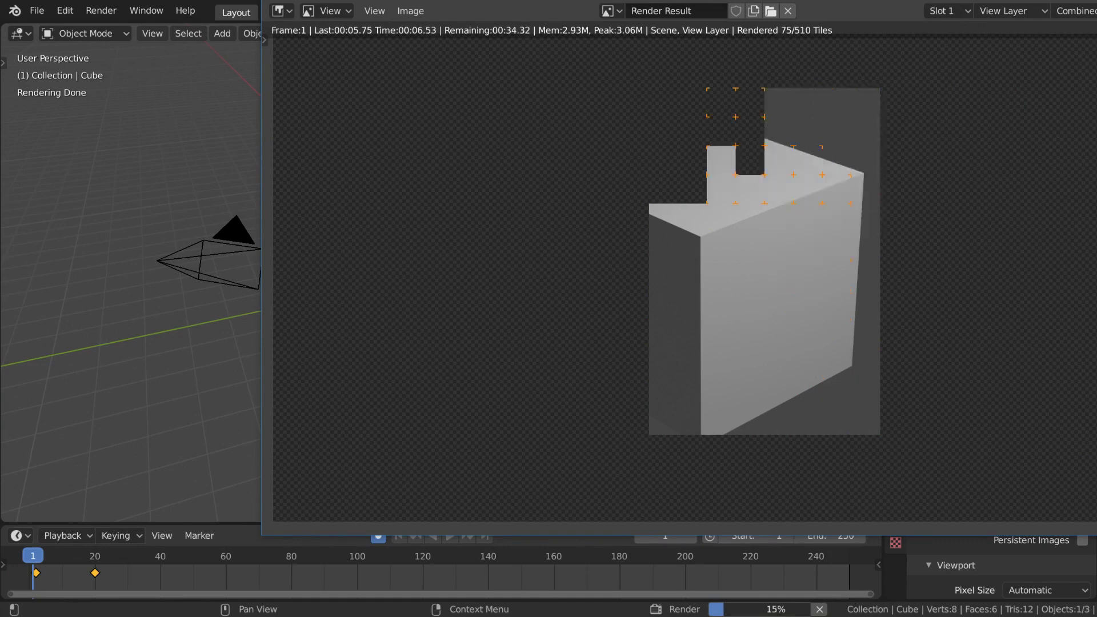
{"action": "key", "text": "Escape"}
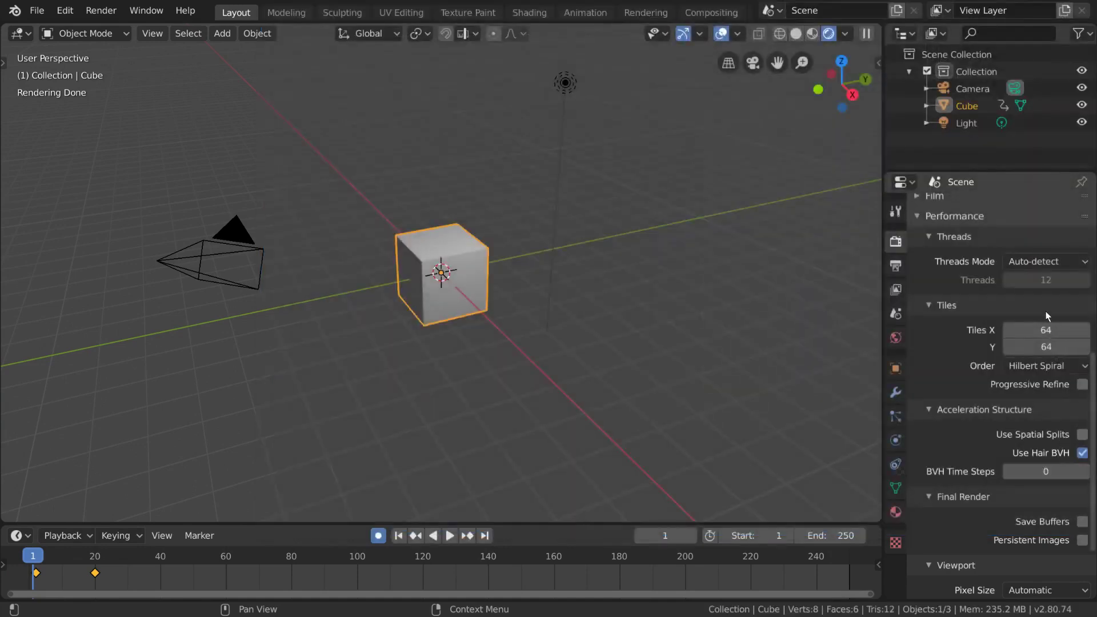
Rerun the test render of frame 1 with the current tile size and cancel it partway
{"action": "key", "text": "F12"}
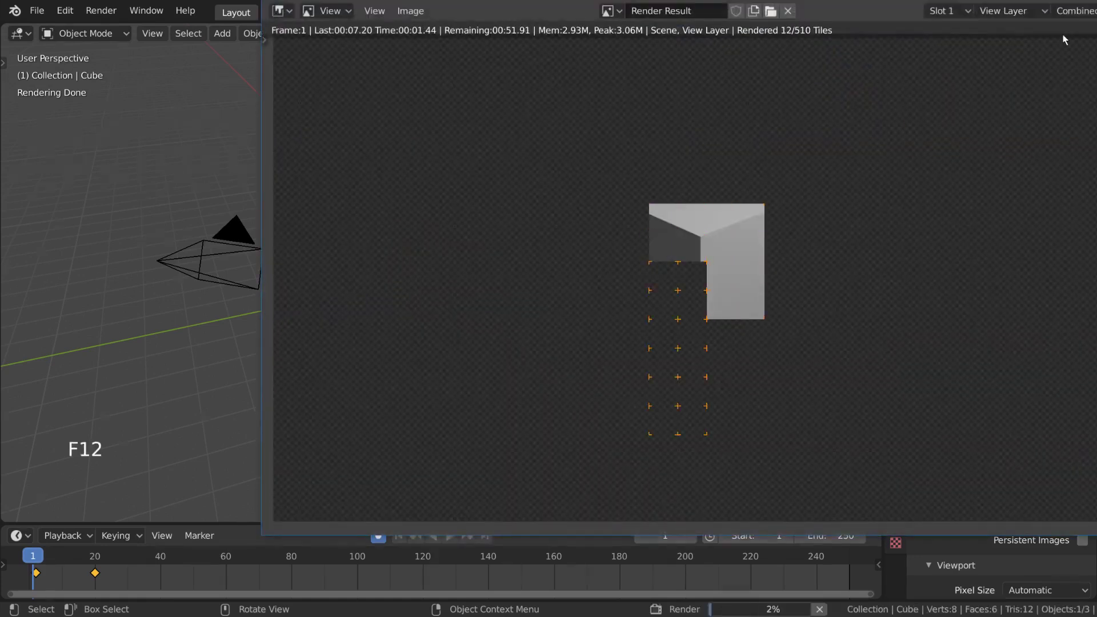
{"action": "key", "text": "Escape"}
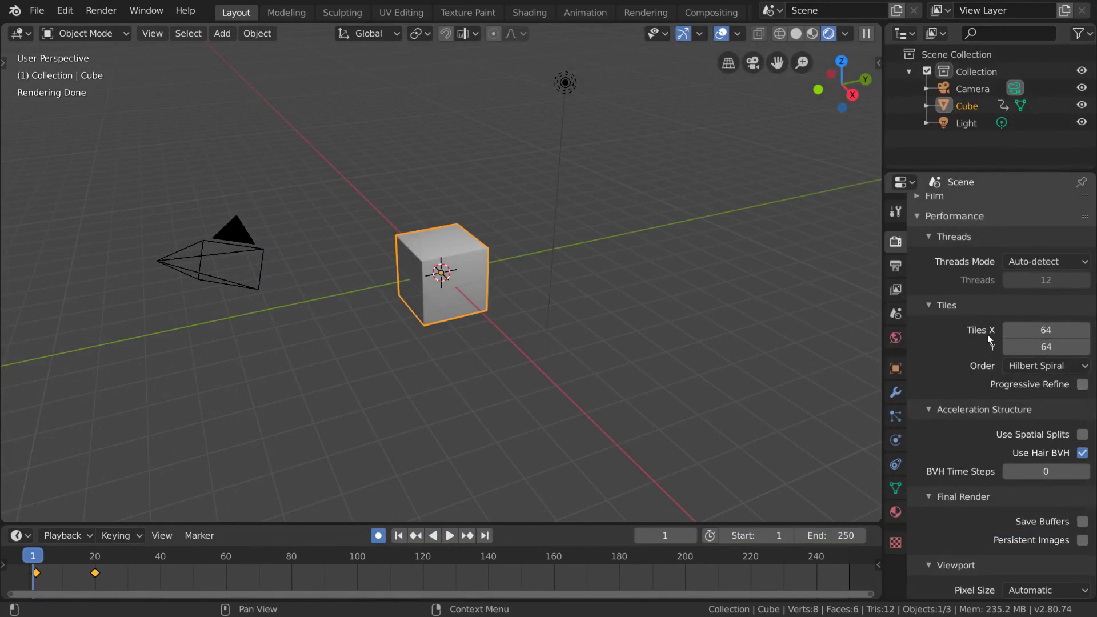
Switch the Cycles render device to GPU Compute and set the tile size to 256 by 256
{"action": "scroll", "coordinate": [987, 334], "scroll_direction": "up", "scroll_amount": 20}
{"action": "left_click", "coordinate": [1056, 249]}
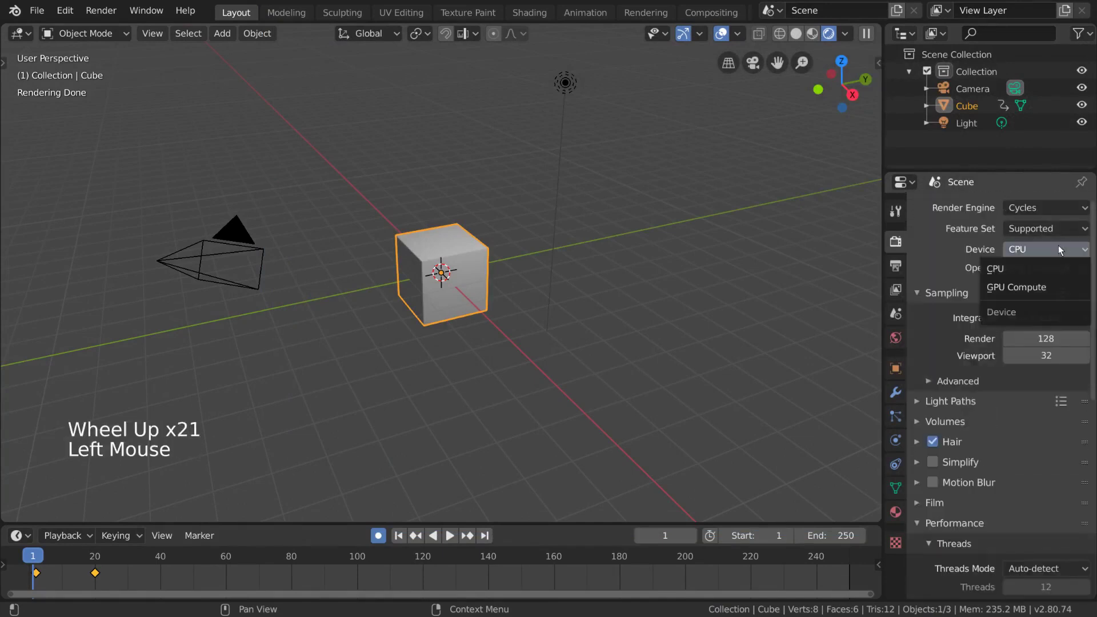
{"action": "left_click", "coordinate": [1055, 290]}
{"action": "scroll", "coordinate": [1026, 306], "scroll_direction": "down", "scroll_amount": 17}
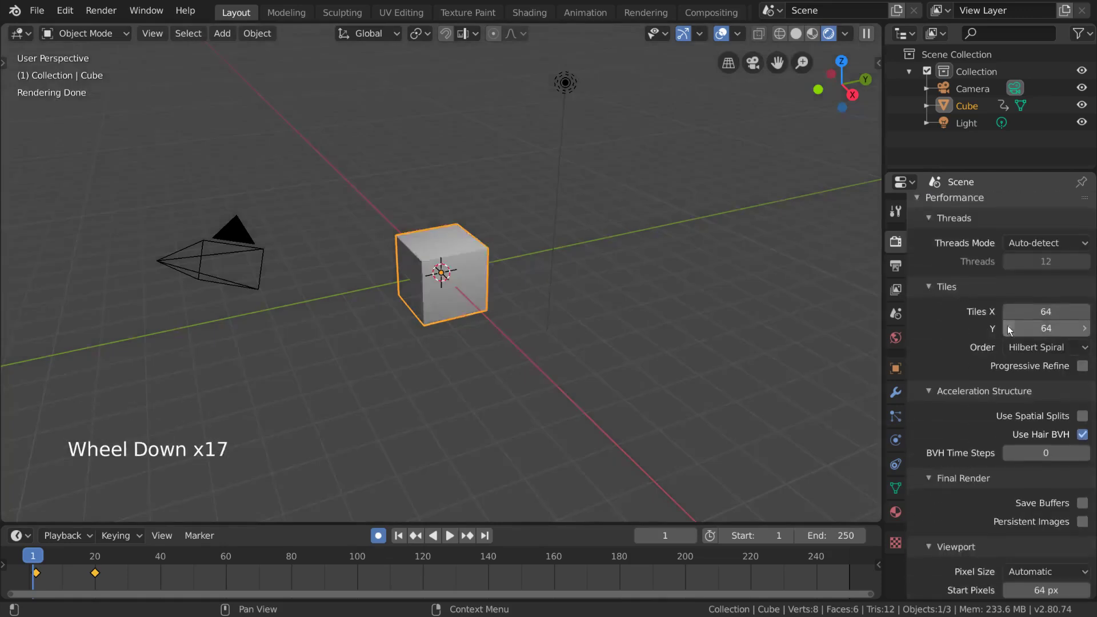
{"action": "left_click", "coordinate": [1045, 312]}
{"action": "type", "text": "256"}
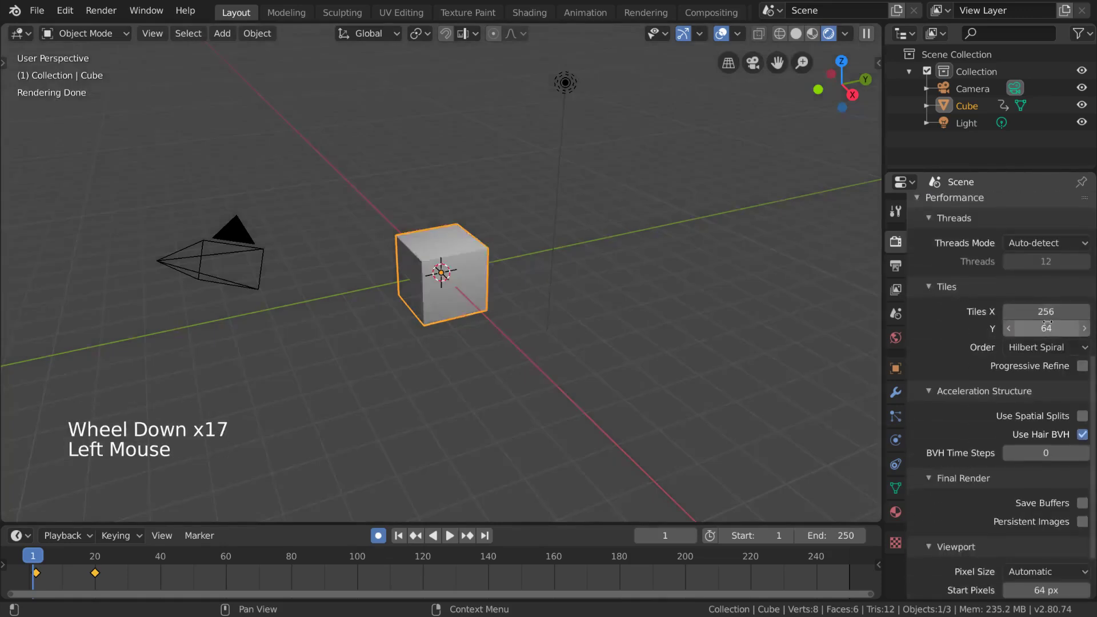
{"action": "left_click", "coordinate": [1049, 327]}
{"action": "type", "text": "256"}
{"action": "key", "text": "Return"}
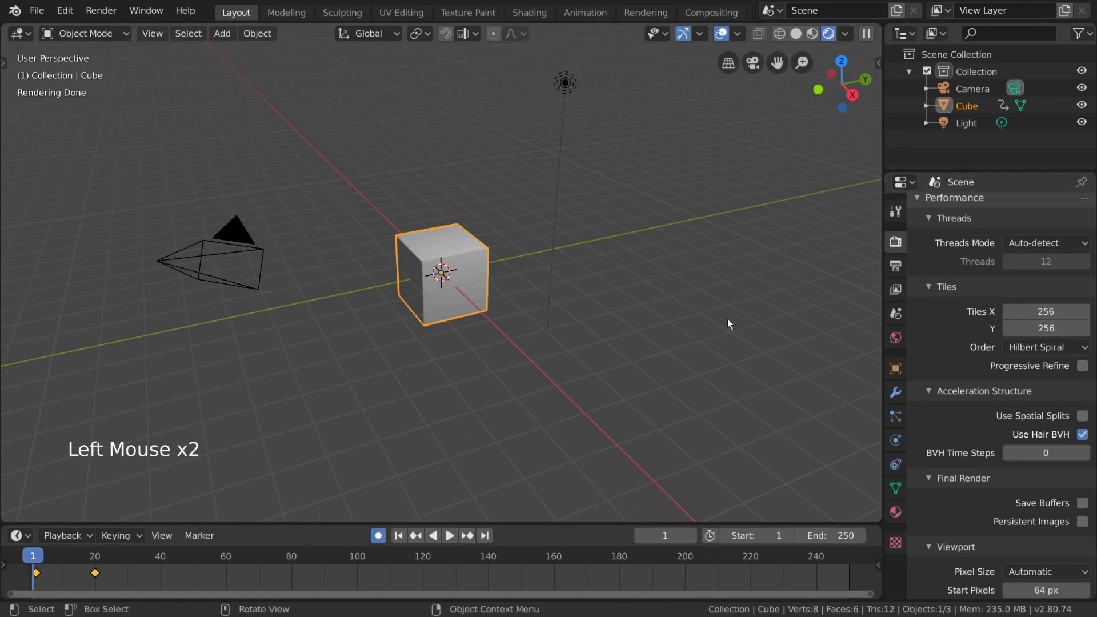
Render frame 1 with the larger tiles, watch its progress, and close the render window
{"action": "key", "text": "F12"}
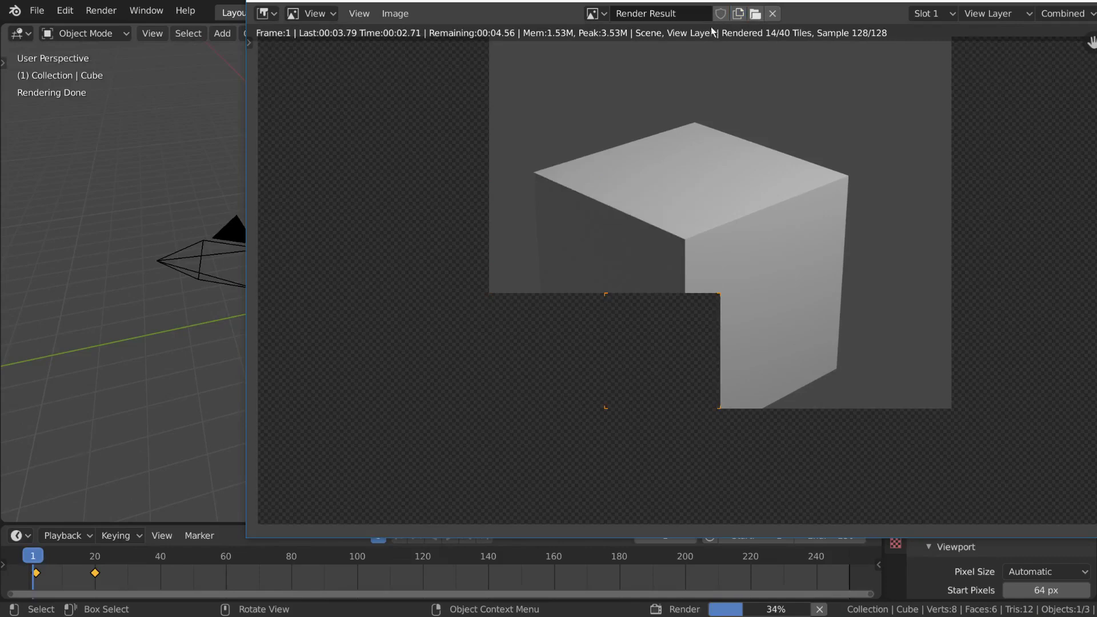
{"action": "left_click_drag", "start_coordinate": [616, 39], "coordinate": [529, 32]}
{"action": "left_click", "coordinate": [938, 27]}
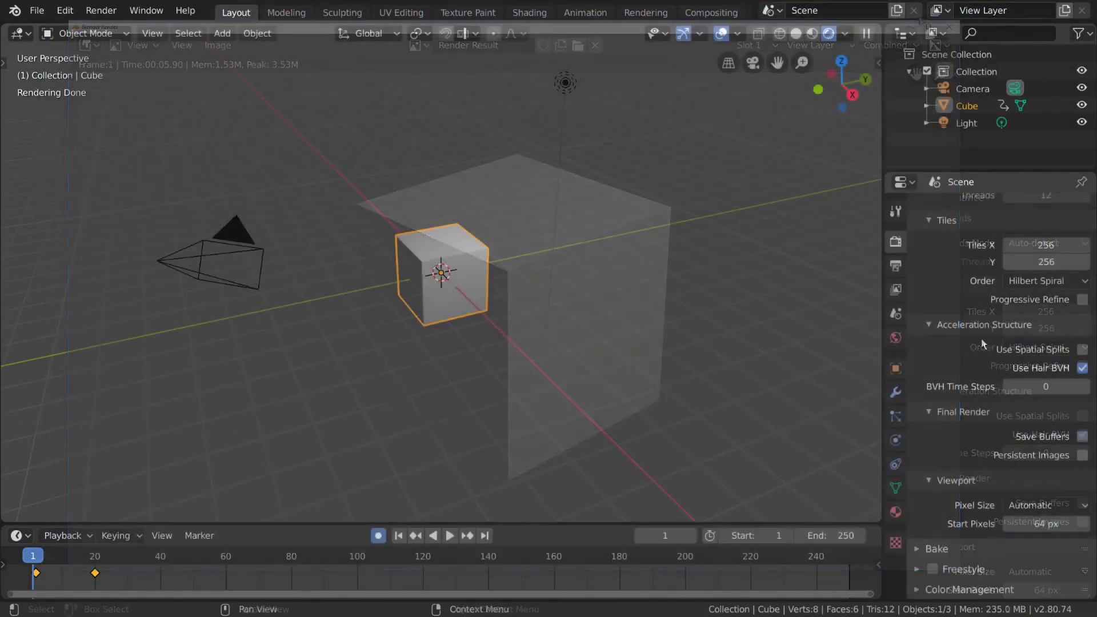
Collapse the Performance section and expand Bake to examine its type, influence and output settings
{"action": "scroll", "coordinate": [959, 356], "scroll_direction": "up", "scroll_amount": 2}
{"action": "scroll", "coordinate": [959, 356], "scroll_direction": "up", "scroll_amount": 4}
{"action": "scroll", "coordinate": [958, 356], "scroll_direction": "down", "scroll_amount": 7}
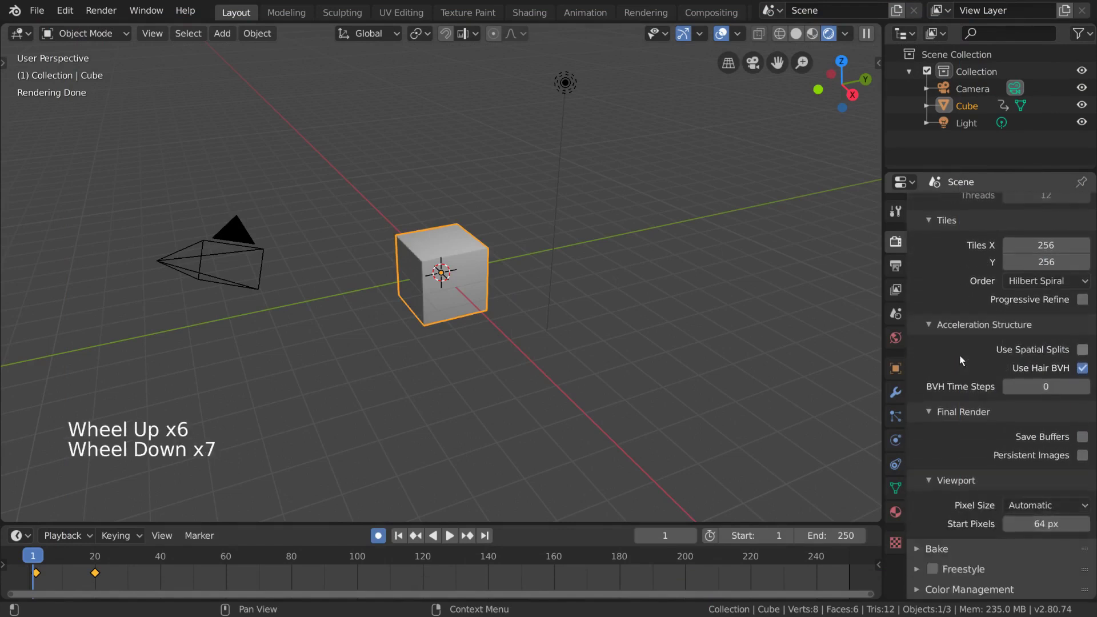
{"action": "scroll", "coordinate": [964, 337], "scroll_direction": "up", "scroll_amount": 4}
{"action": "scroll", "coordinate": [964, 333], "scroll_direction": "up", "scroll_amount": 2}
{"action": "left_click", "coordinate": [967, 238]}
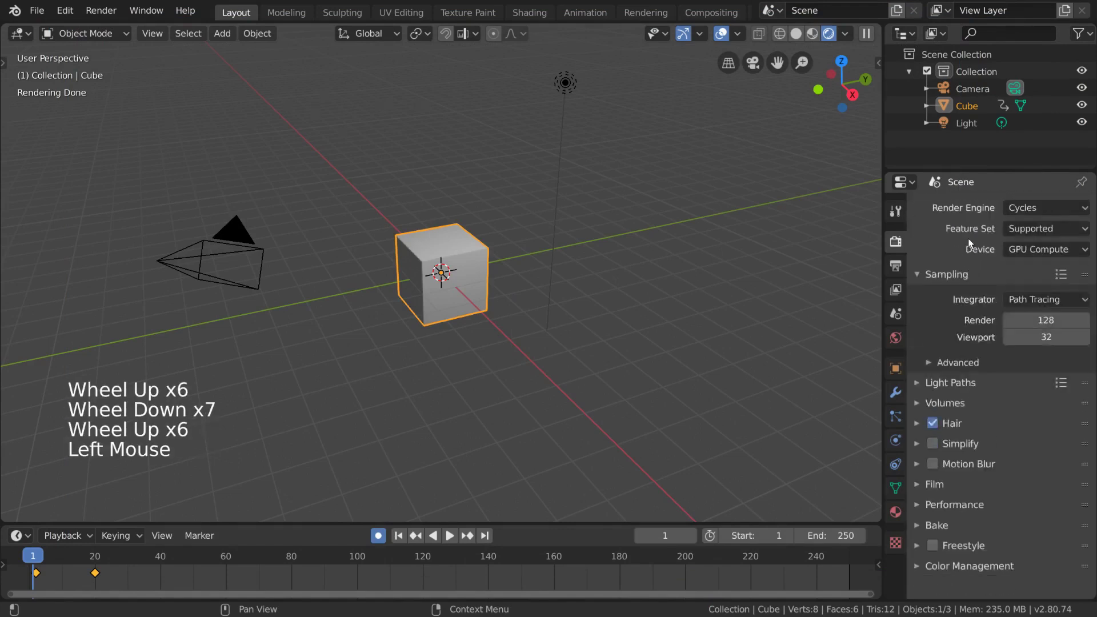
{"action": "left_click", "coordinate": [964, 525]}
{"action": "scroll", "coordinate": [1002, 413], "scroll_direction": "down", "scroll_amount": 13}
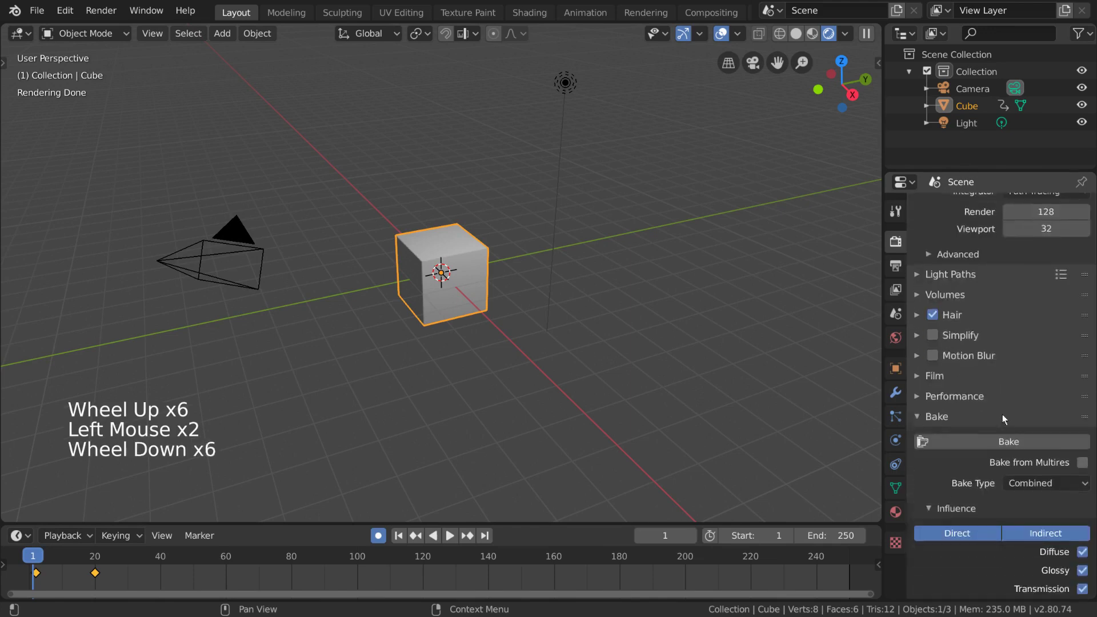
{"action": "scroll", "coordinate": [1003, 390], "scroll_direction": "down", "scroll_amount": 5}
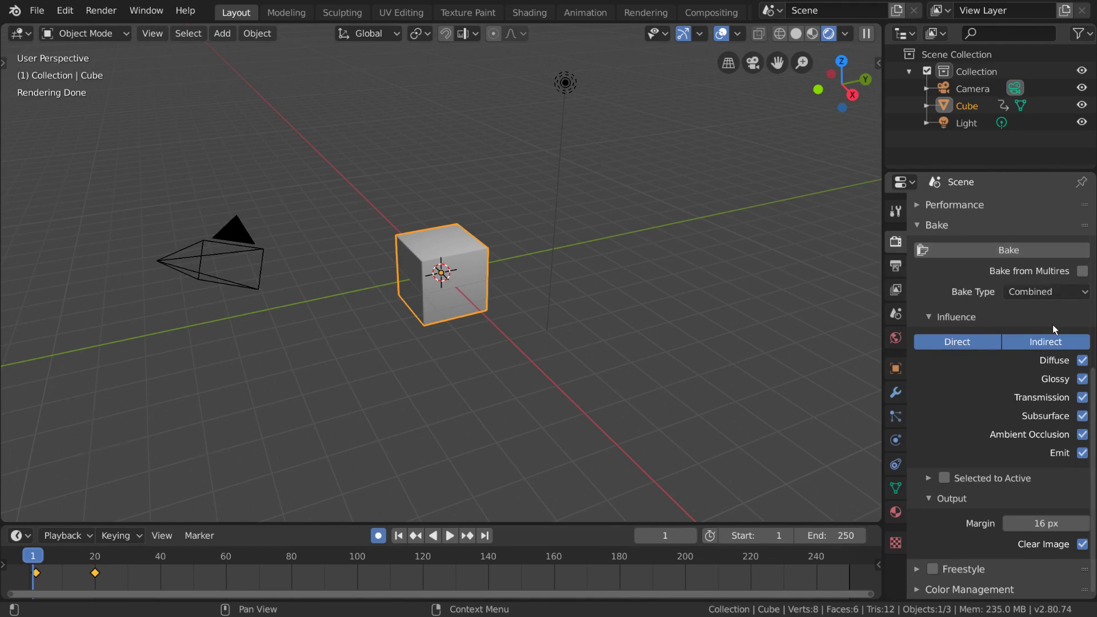
Change the render engine to Workbench and inspect the viewport's Solid shading and its options for comparison
{"action": "left_click", "coordinate": [972, 229]}
{"action": "left_click_drag", "start_coordinate": [1018, 211], "coordinate": [1022, 198]}
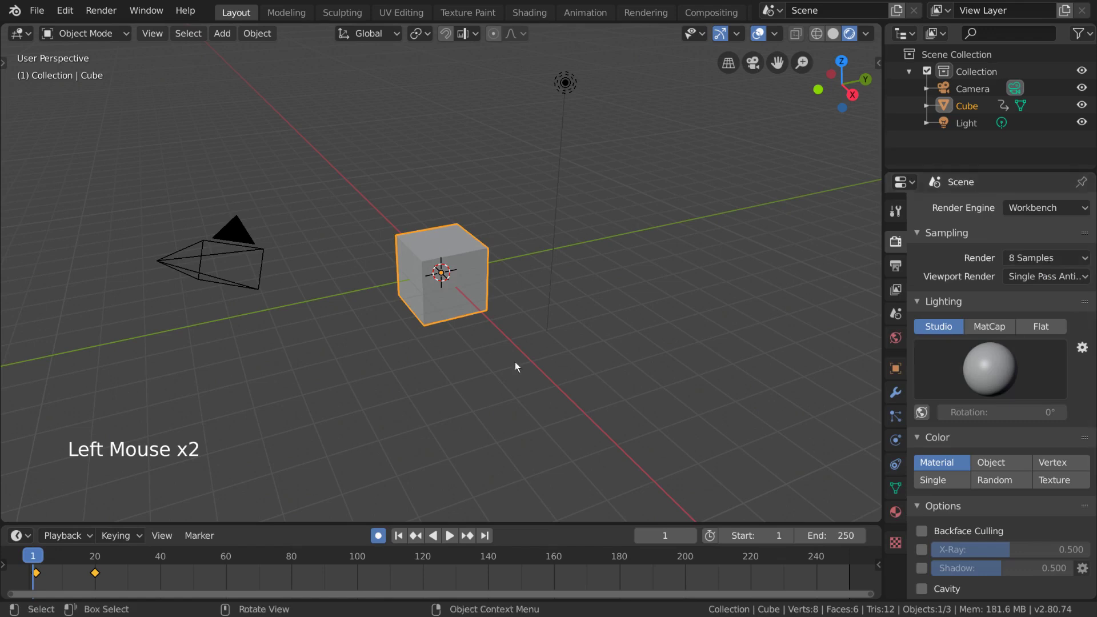
{"action": "left_click", "coordinate": [838, 33]}
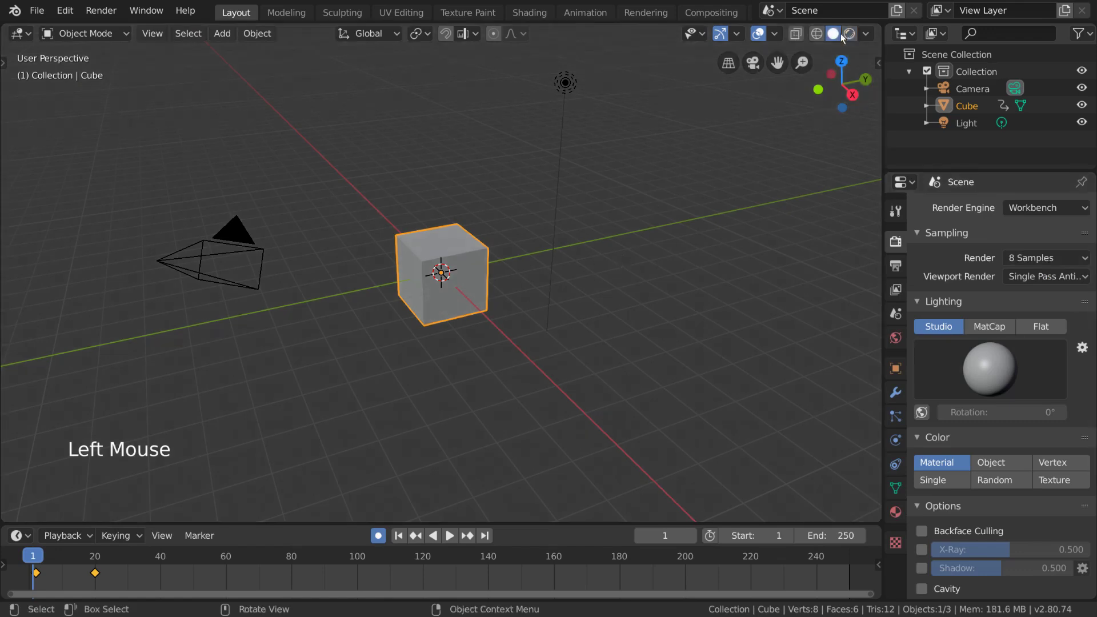
{"action": "left_click", "coordinate": [864, 35]}
Review the Workbench render anti-aliasing choices, keep 8 Samples, and look over the remaining settings
{"action": "left_click", "coordinate": [1072, 257]}
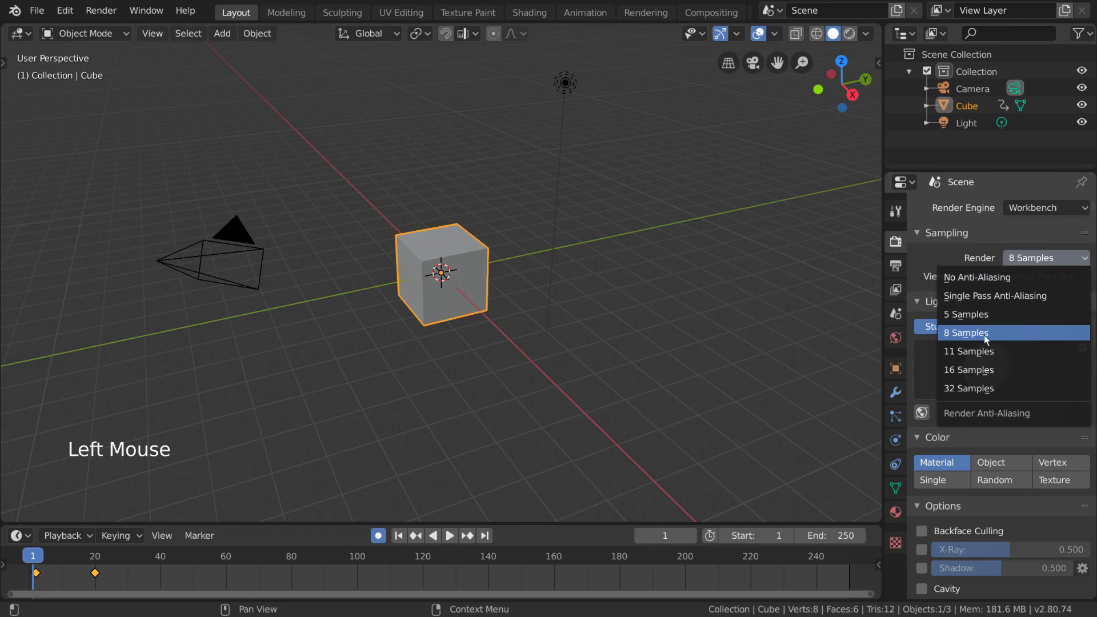
{"action": "left_click", "coordinate": [1013, 334]}
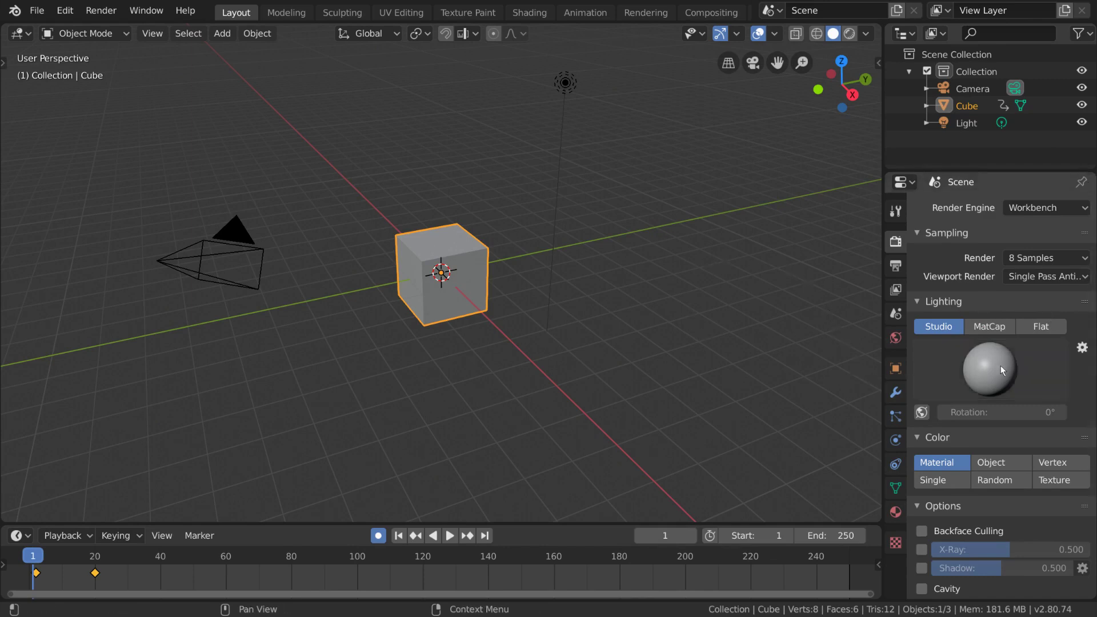
{"action": "scroll", "coordinate": [1001, 365], "scroll_direction": "down", "scroll_amount": 7}
{"action": "scroll", "coordinate": [1009, 360], "scroll_direction": "up", "scroll_amount": 1}
{"action": "scroll", "coordinate": [1009, 359], "scroll_direction": "up", "scroll_amount": 4}
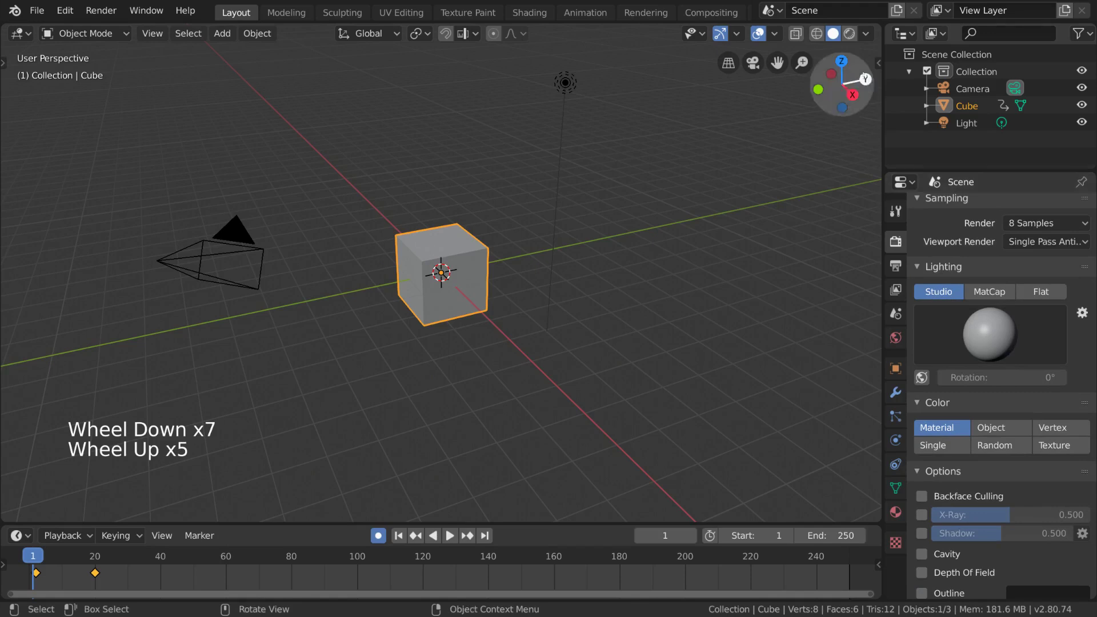
Return the viewport to Rendered shading and examine the Lighting, Color and Options sections
{"action": "left_click", "coordinate": [851, 36]}
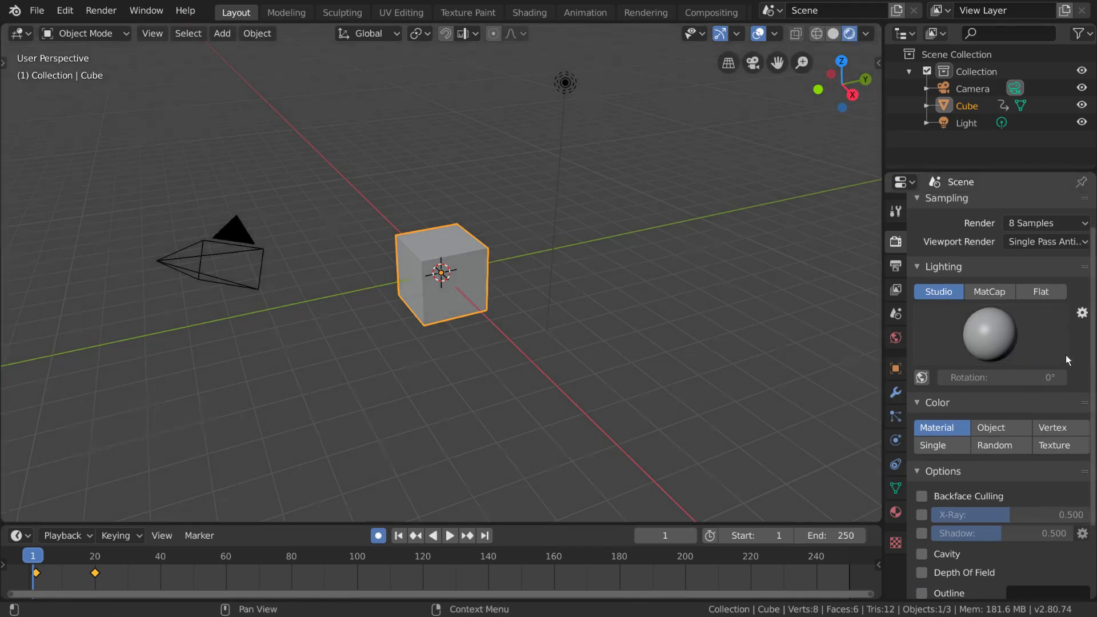
{"action": "left_click", "coordinate": [948, 267]}
{"action": "left_click", "coordinate": [951, 291]}
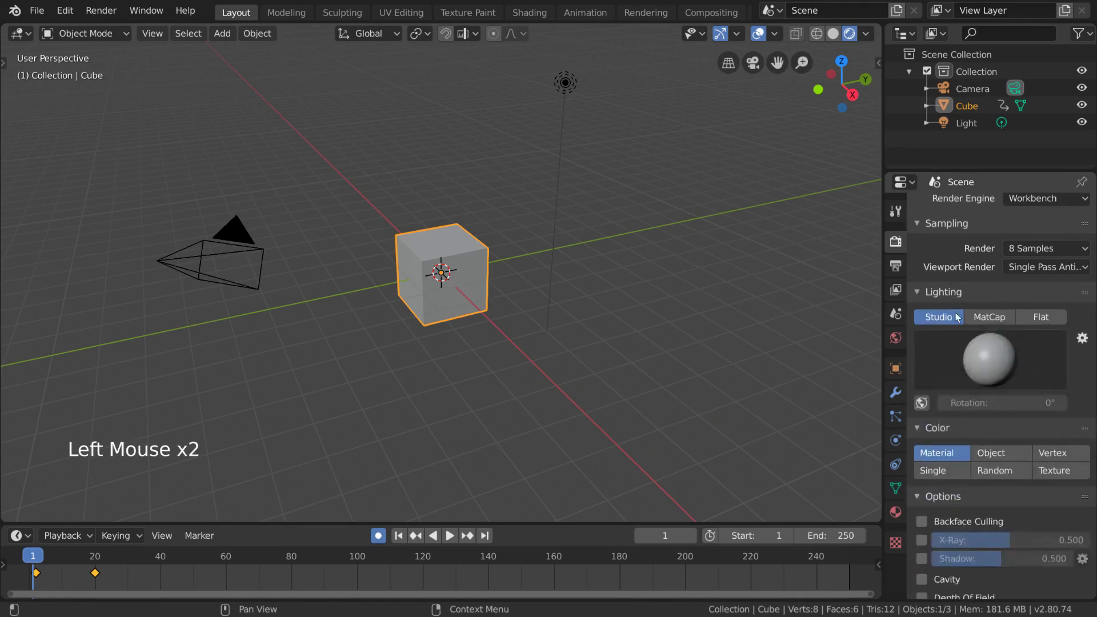
{"action": "left_click", "coordinate": [949, 428]}
{"action": "left_click", "coordinate": [948, 428]}
{"action": "left_click", "coordinate": [941, 495]}
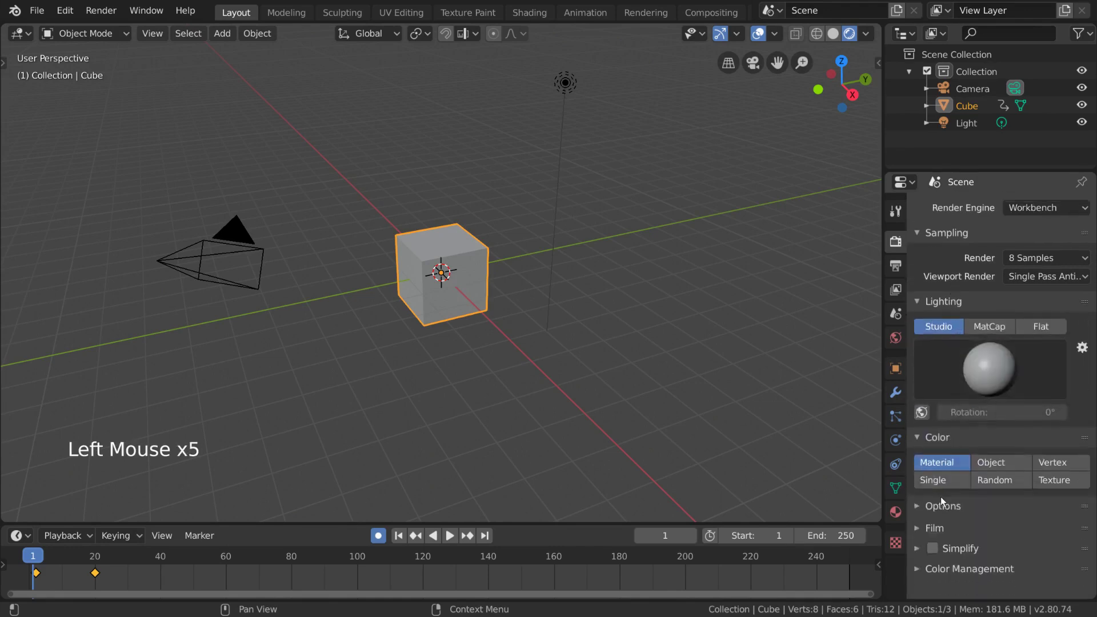
{"action": "left_click", "coordinate": [961, 505]}
{"action": "scroll", "coordinate": [1023, 463], "scroll_direction": "down", "scroll_amount": 5}
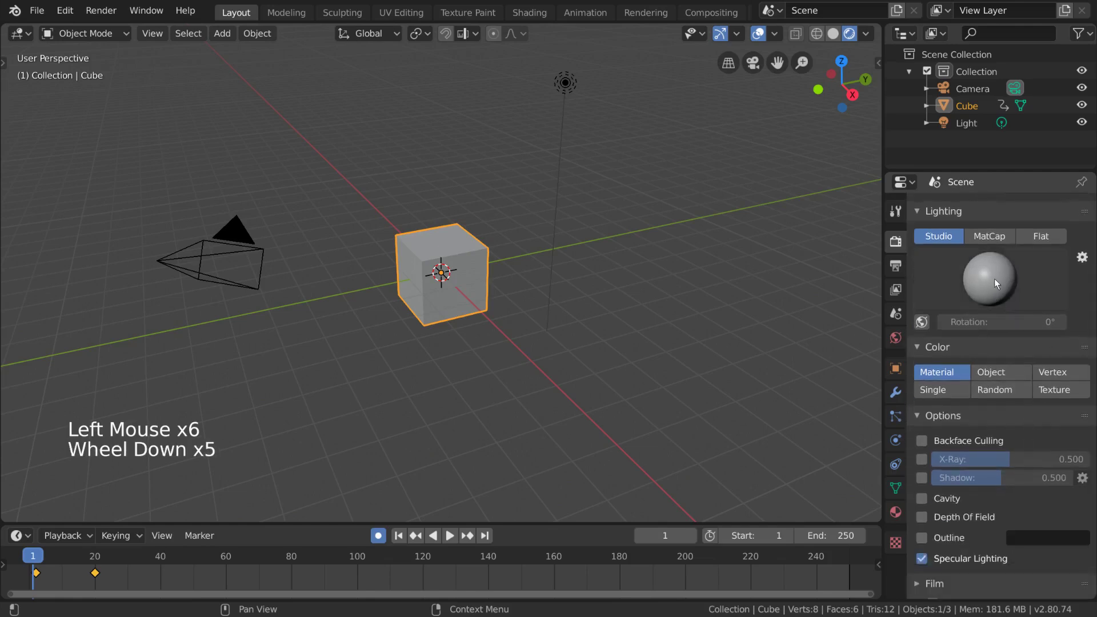
Choose the fourth studio light, enable world space lighting, and adjust its rotation
{"action": "left_click", "coordinate": [939, 237]}
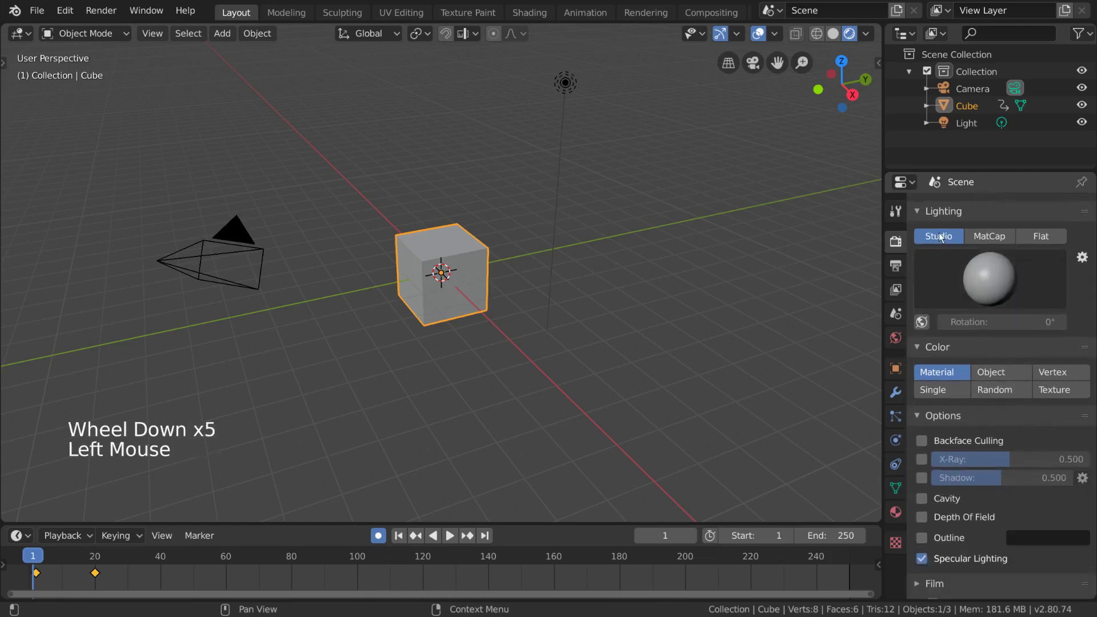
{"action": "left_click", "coordinate": [987, 277]}
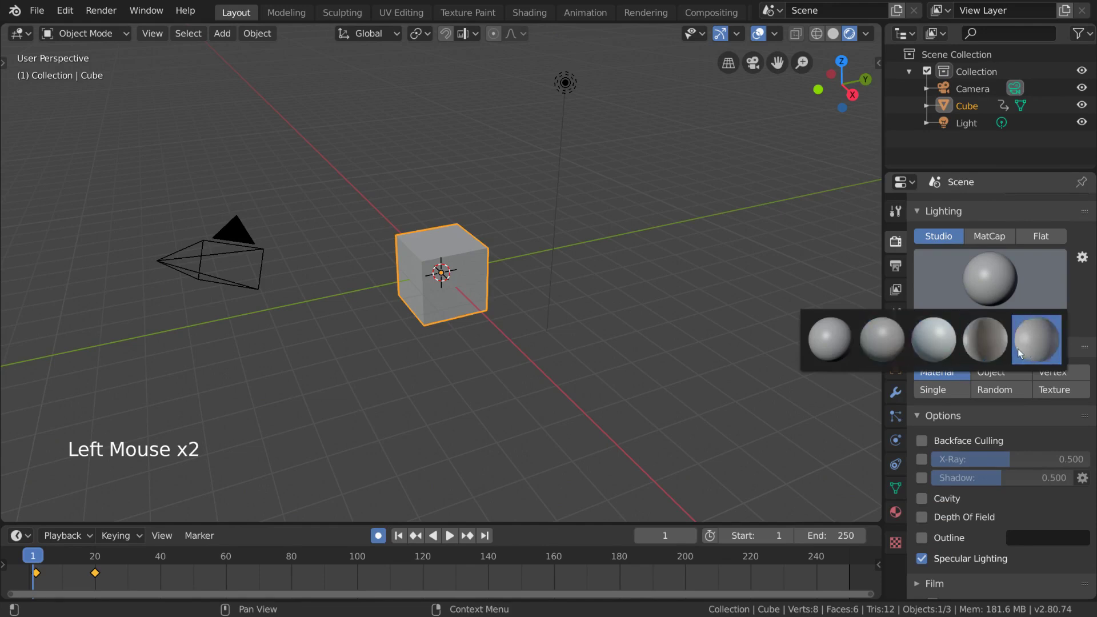
{"action": "left_click", "coordinate": [990, 348]}
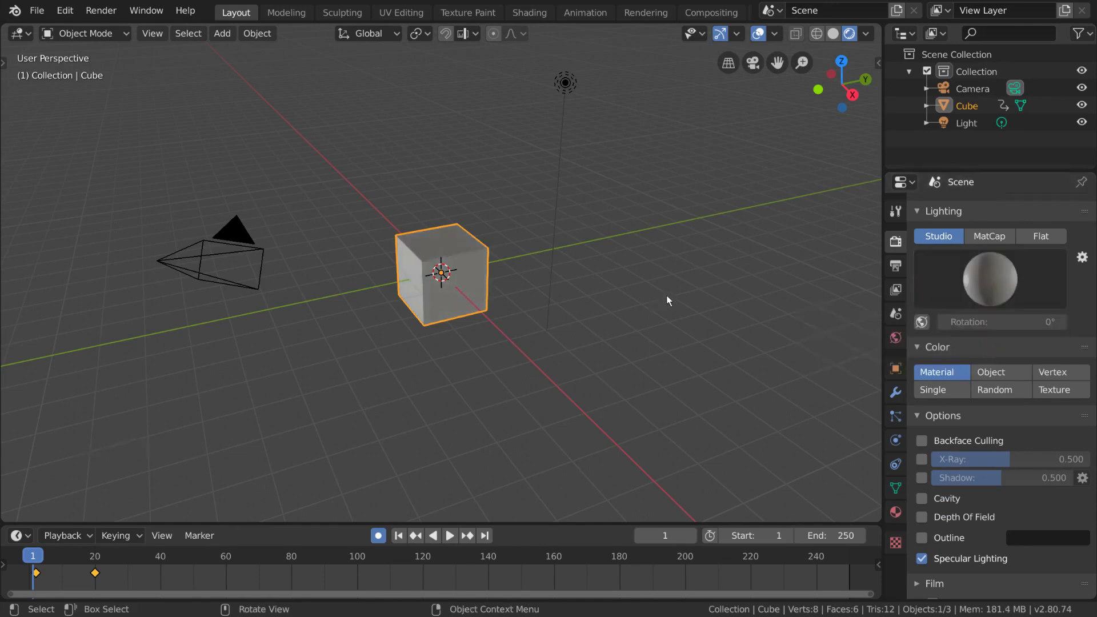
{"action": "left_click", "coordinate": [921, 322]}
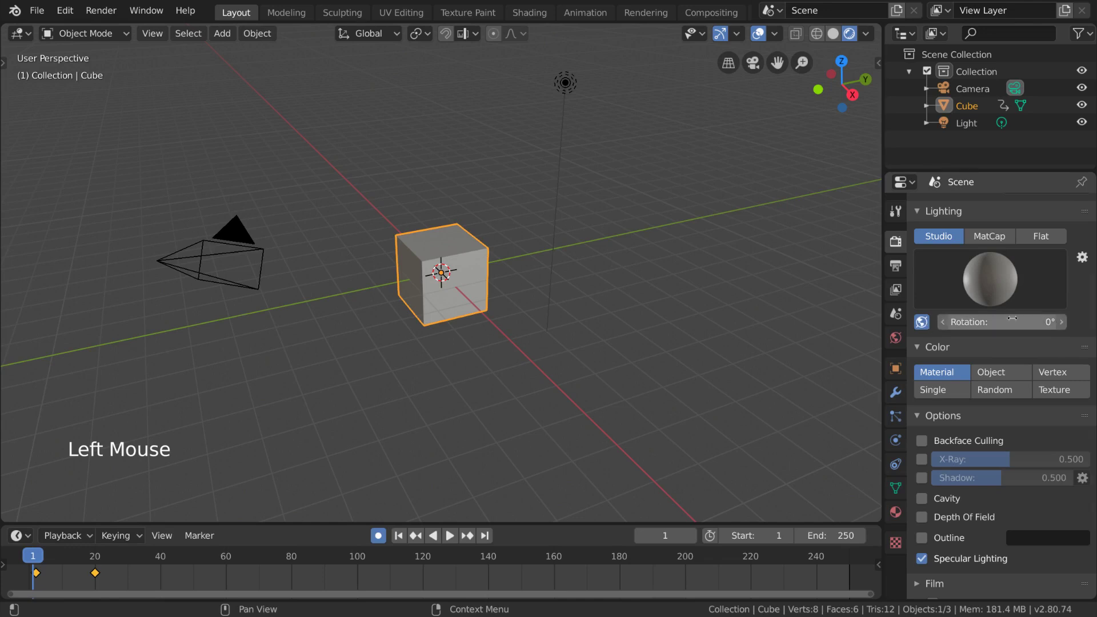
{"action": "mouse_move", "coordinate": [1012, 319]}
{"action": "left_mouse_down"}
{"action": "mouse_move", "coordinate": [1047, 318]}
{"action": "mouse_move", "coordinate": [1027, 318]}
{"action": "left_mouse_up"}
Switch the lighting to MatCap and try the beige, red and multicolored normal matcaps on the cube
{"action": "left_click", "coordinate": [988, 236]}
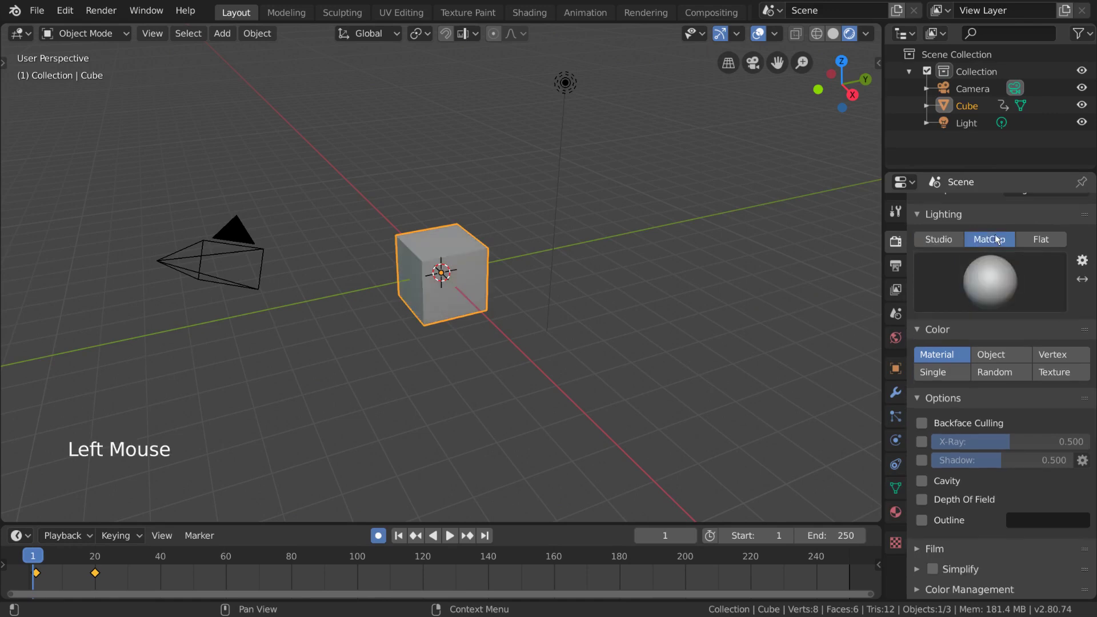
{"action": "left_click", "coordinate": [1013, 295]}
{"action": "left_click", "coordinate": [741, 346]}
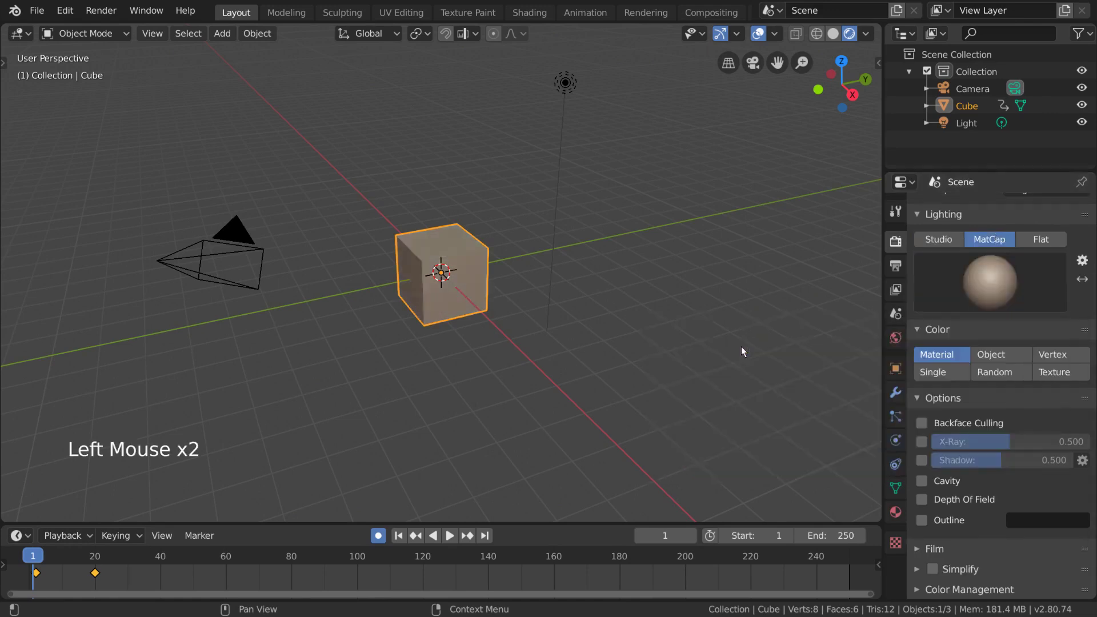
{"action": "left_click", "coordinate": [1021, 276]}
{"action": "left_click", "coordinate": [728, 395]}
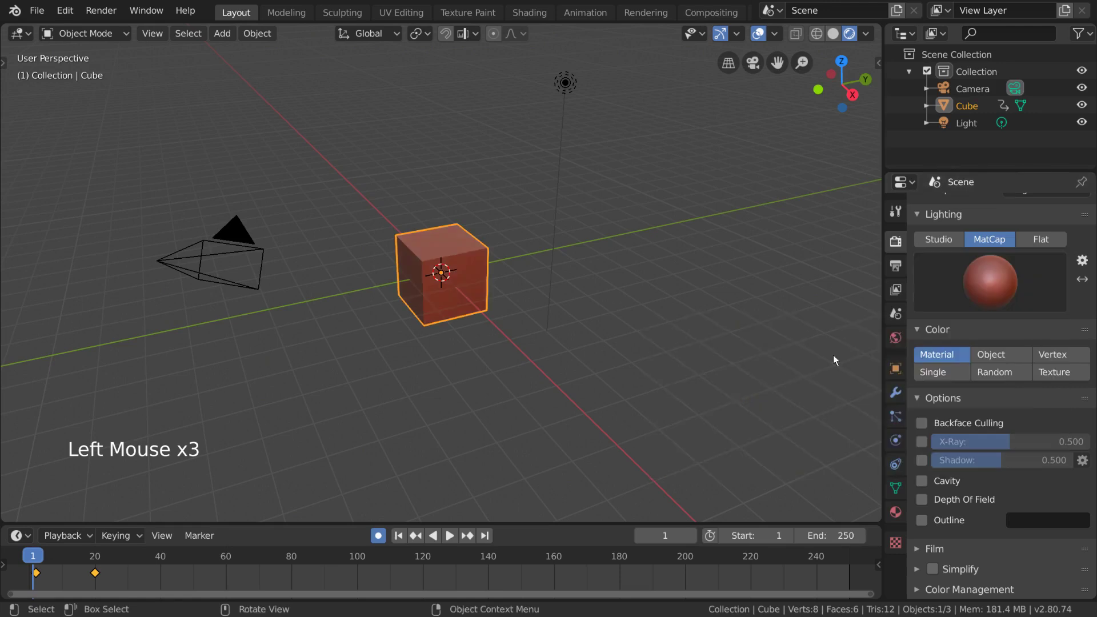
{"action": "left_click", "coordinate": [995, 278]}
{"action": "left_click", "coordinate": [992, 341]}
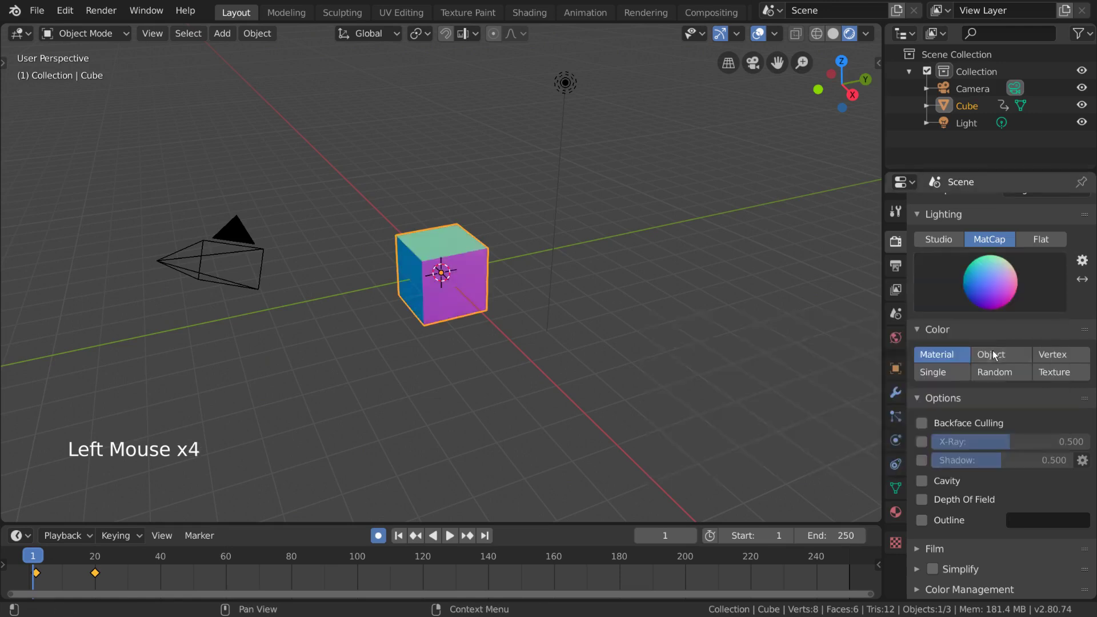
Set the Workbench lighting to Flat and the color mode to Random
{"action": "left_click", "coordinate": [1040, 238]}
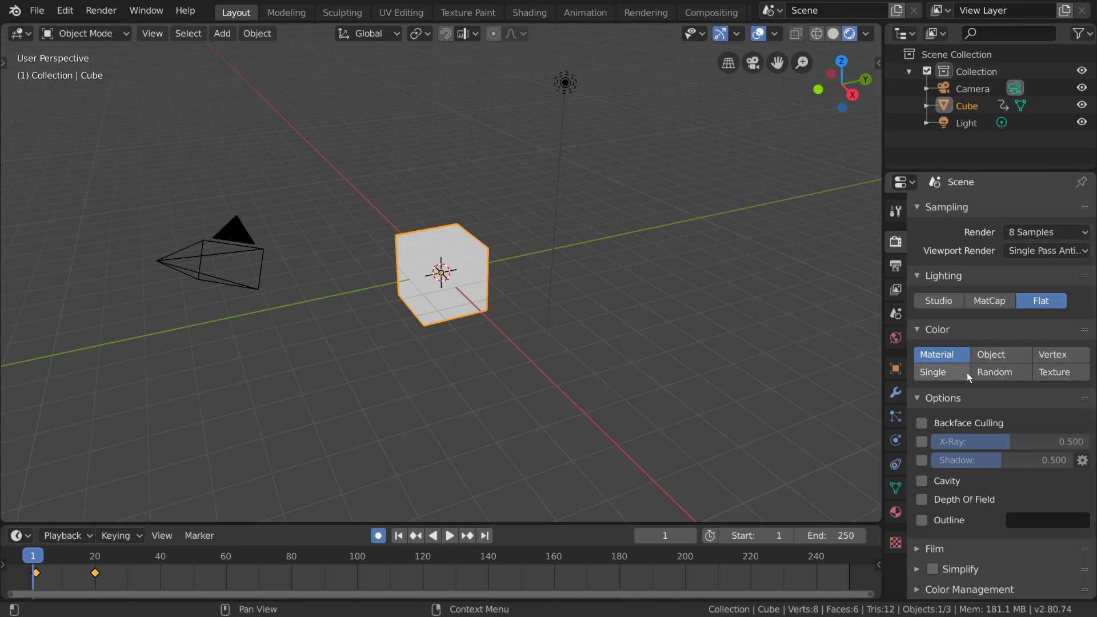
{"action": "double_click", "coordinate": [997, 373]}
Duplicate the cube four times and place the copies around the original
{"action": "key", "text": "shift+d"}
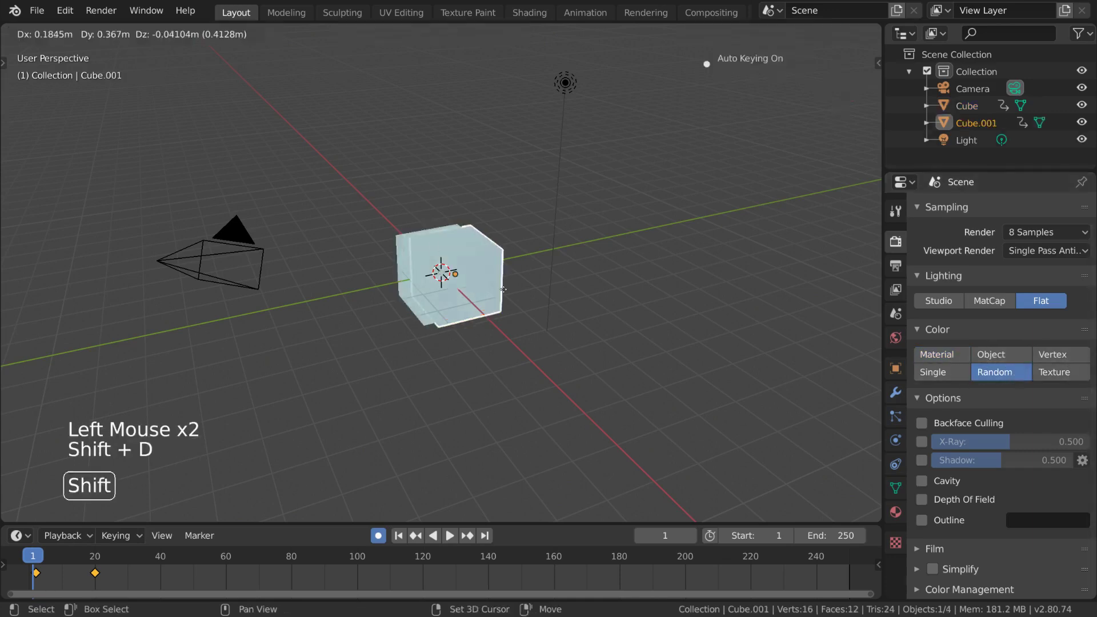
{"action": "left_click", "coordinate": [629, 286]}
{"action": "key", "text": "shift+d"}
{"action": "left_click", "coordinate": [568, 400]}
{"action": "key", "text": "shift+d"}
{"action": "left_click", "coordinate": [395, 207]}
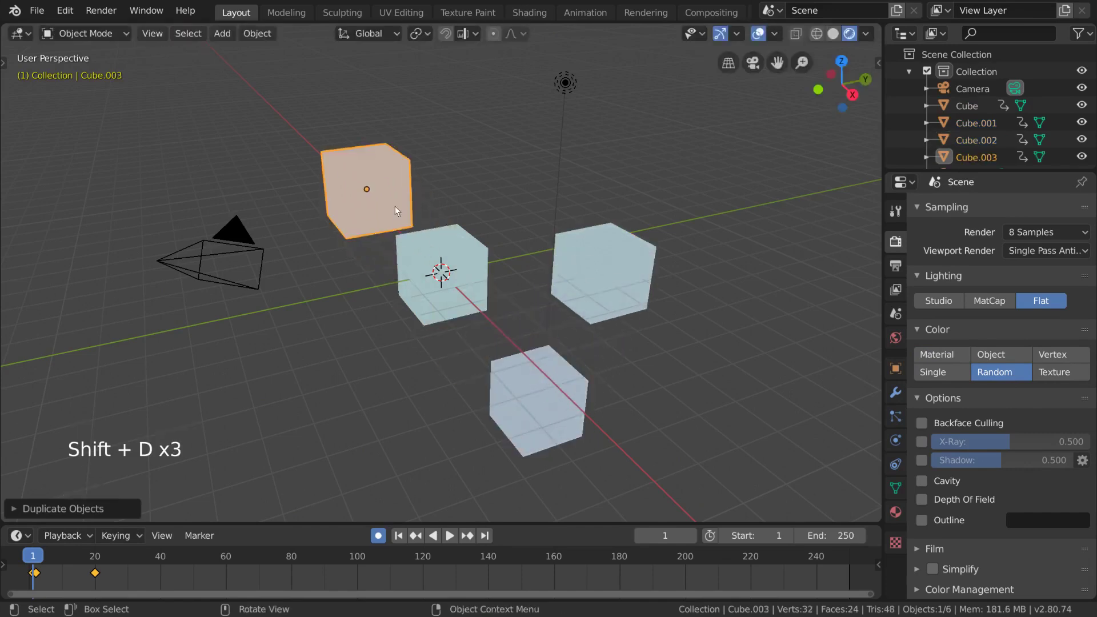
{"action": "key", "text": "shift+d"}
{"action": "left_click", "coordinate": [344, 366]}
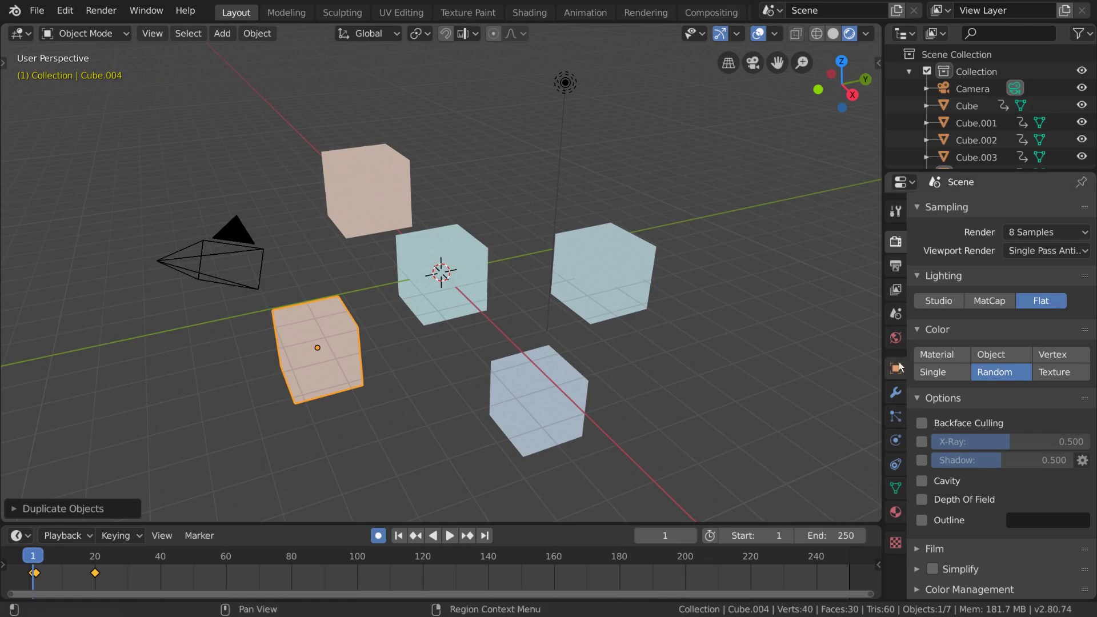
Toggle Backface Culling on and off again, and enable X-Ray at 0.500
{"action": "left_click", "coordinate": [922, 423]}
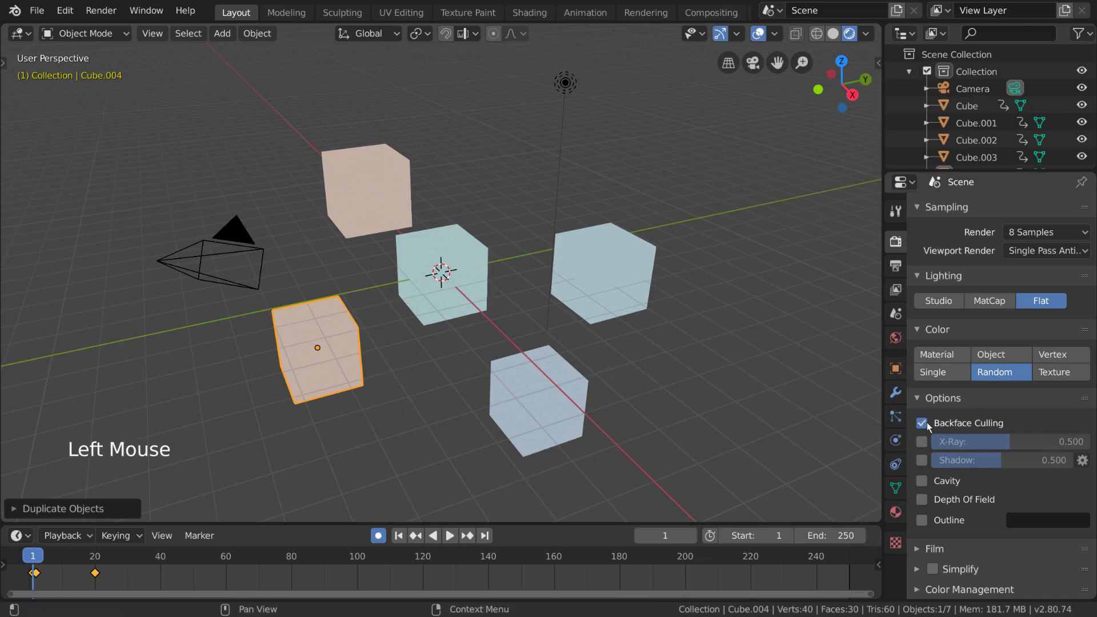
{"action": "left_click", "coordinate": [921, 422]}
{"action": "left_click", "coordinate": [921, 441]}
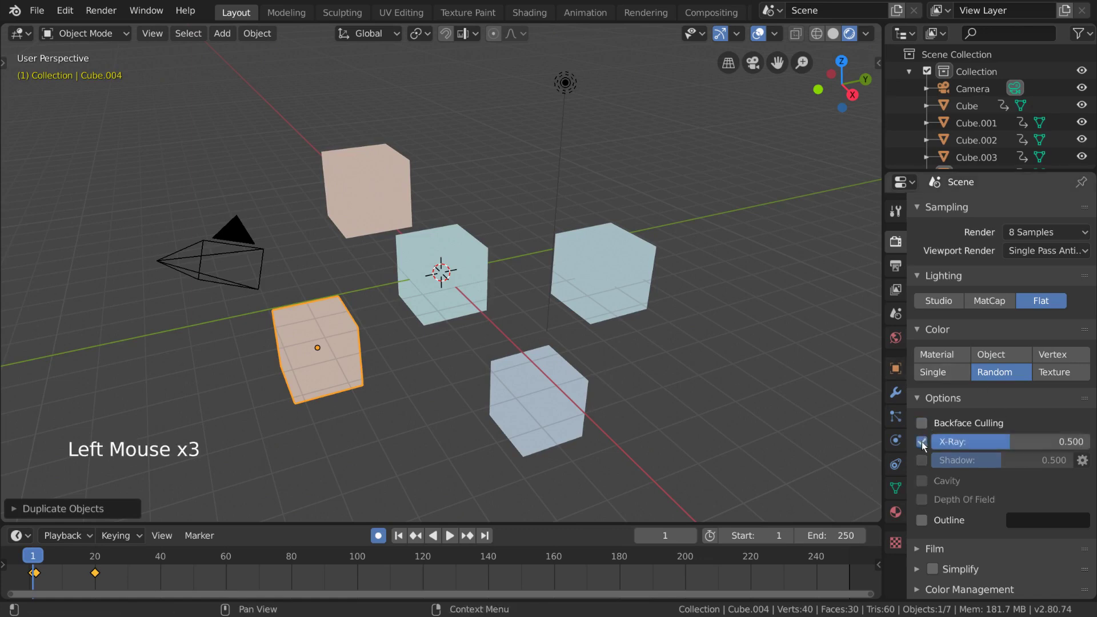
Disable X-Ray, and try the Shadow, Depth Of Field and Outline options, turning each one off again
{"action": "left_click", "coordinate": [921, 442]}
{"action": "left_click", "coordinate": [922, 460]}
{"action": "left_click", "coordinate": [922, 460]}
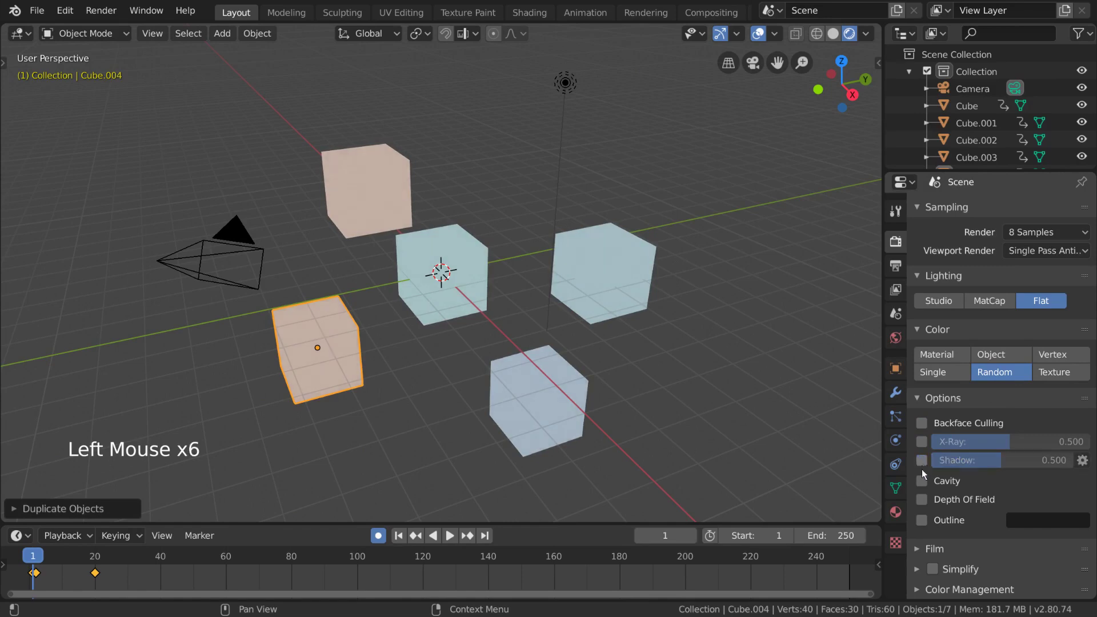
{"action": "left_click", "coordinate": [921, 500]}
{"action": "left_click", "coordinate": [921, 501]}
{"action": "left_click", "coordinate": [922, 520]}
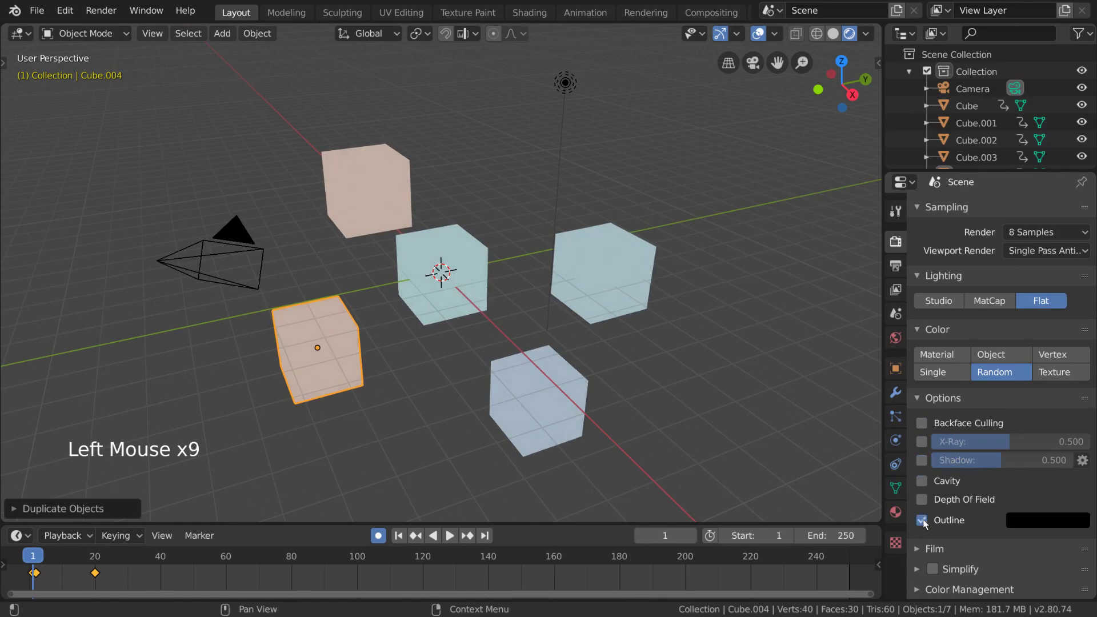
{"action": "left_click", "coordinate": [922, 519]}
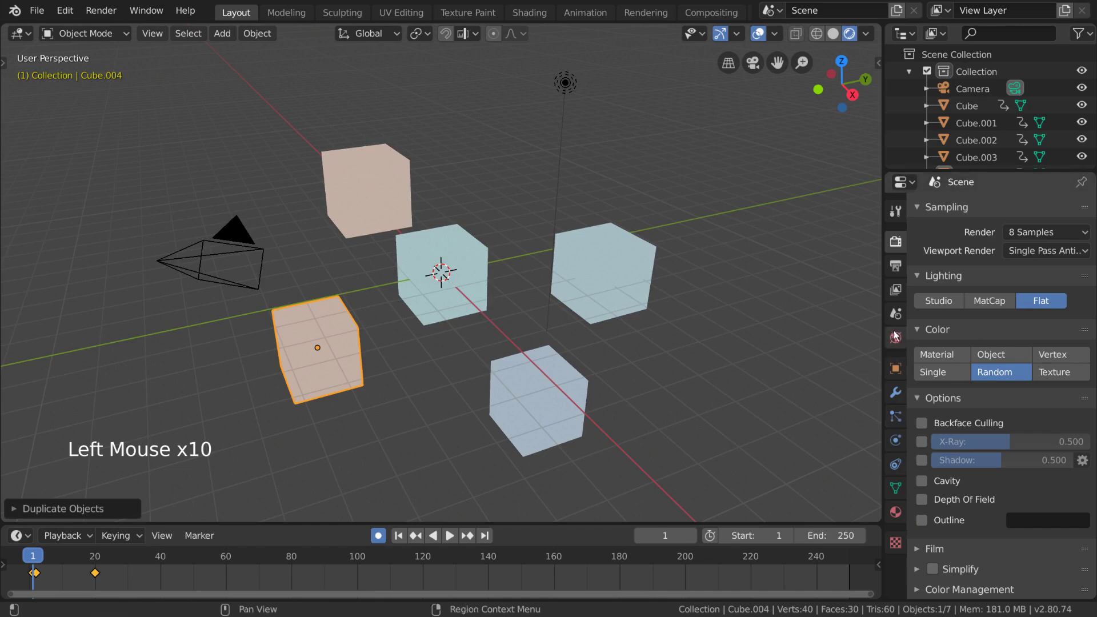
Open the scene's output properties and examine the resolution, frame range and output file format settings
{"action": "scroll", "coordinate": [1009, 349], "scroll_direction": "up", "scroll_amount": 3}
{"action": "scroll", "coordinate": [1009, 348], "scroll_direction": "up", "scroll_amount": 3}
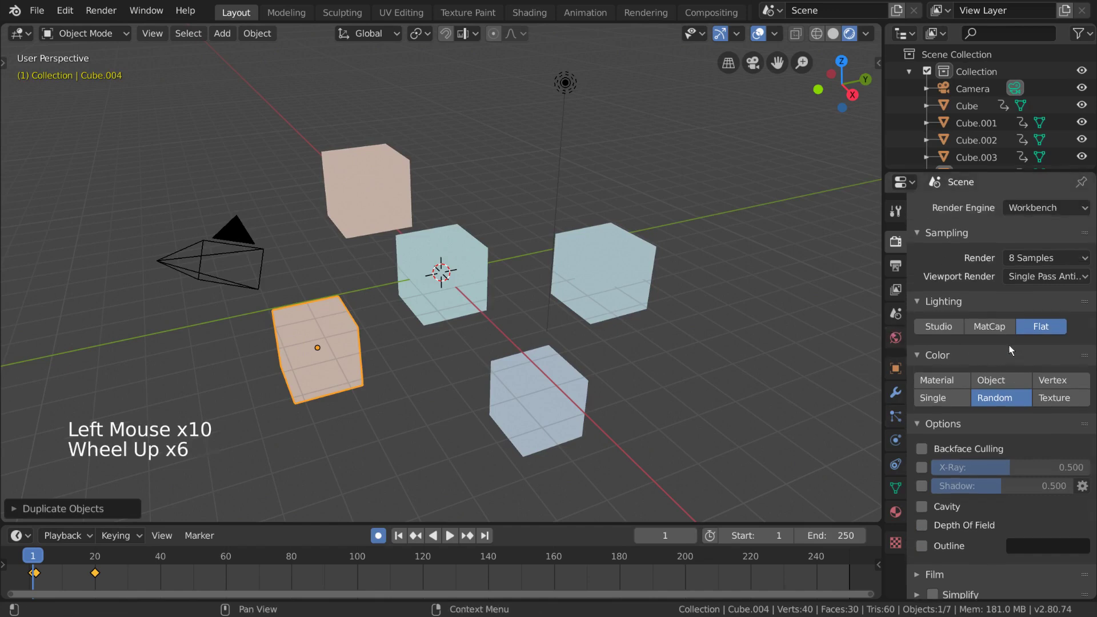
{"action": "left_click", "coordinate": [896, 267]}
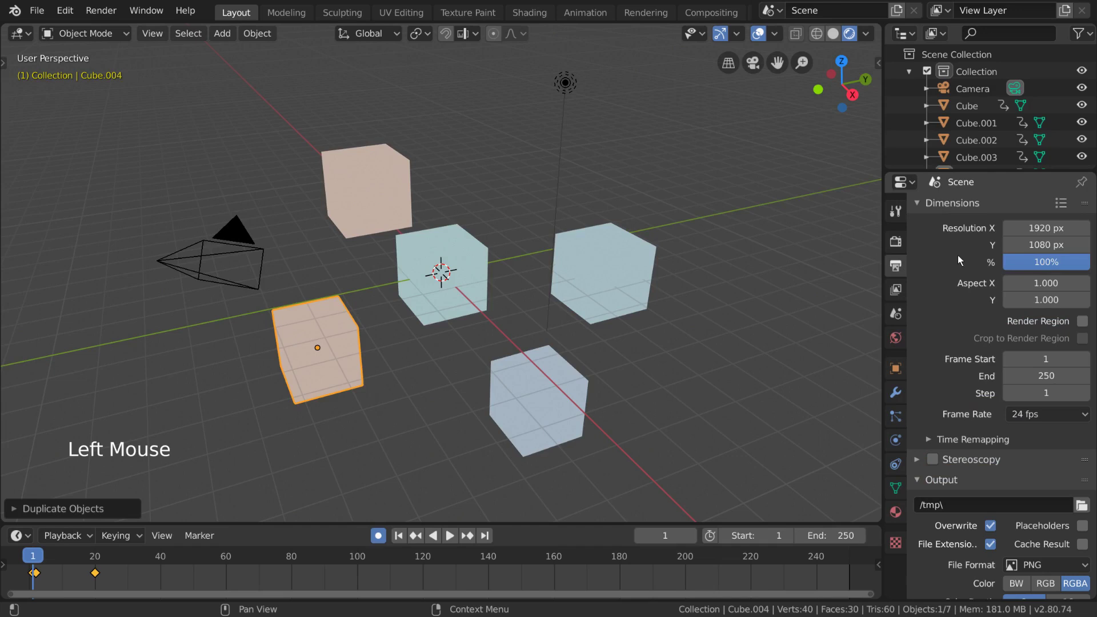
{"action": "scroll", "coordinate": [962, 269], "scroll_direction": "down", "scroll_amount": 7}
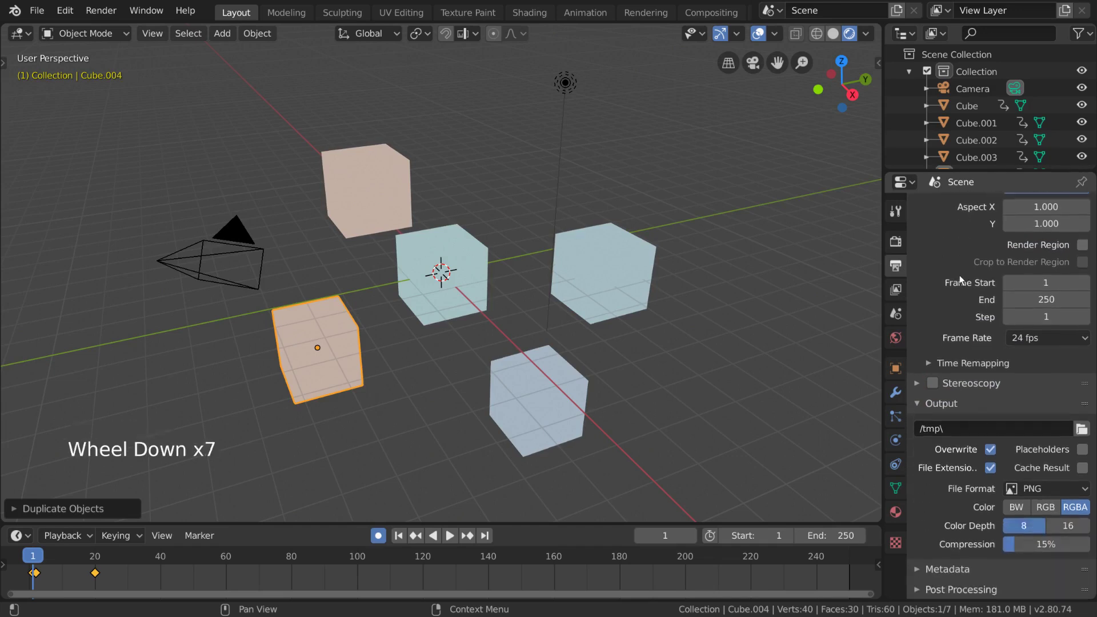